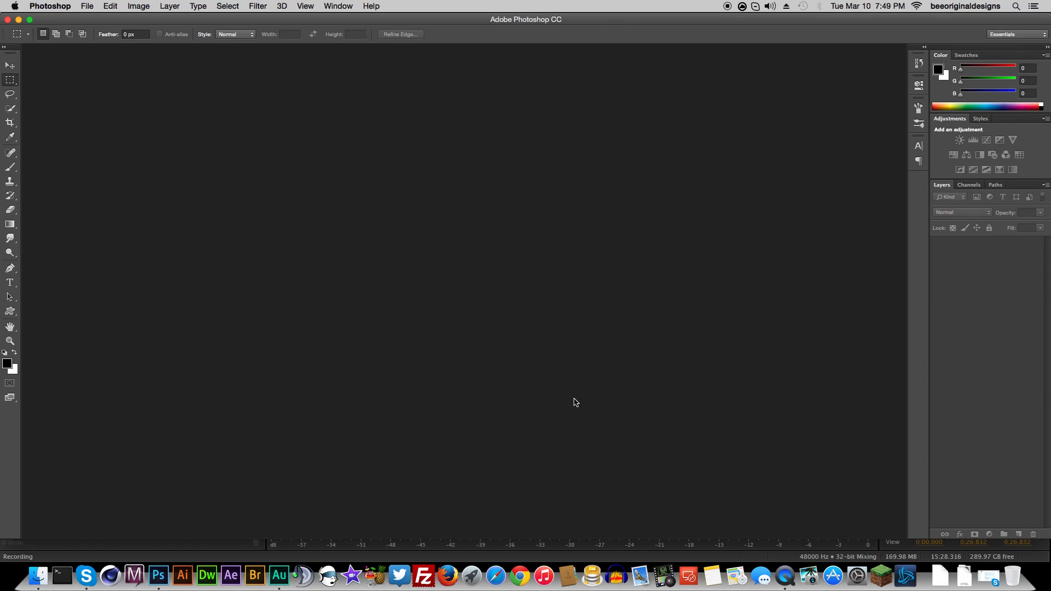
Create a new 8.5 × 11 inch RGB document at 300 pixels/inch with a transparent background
key(super+n)
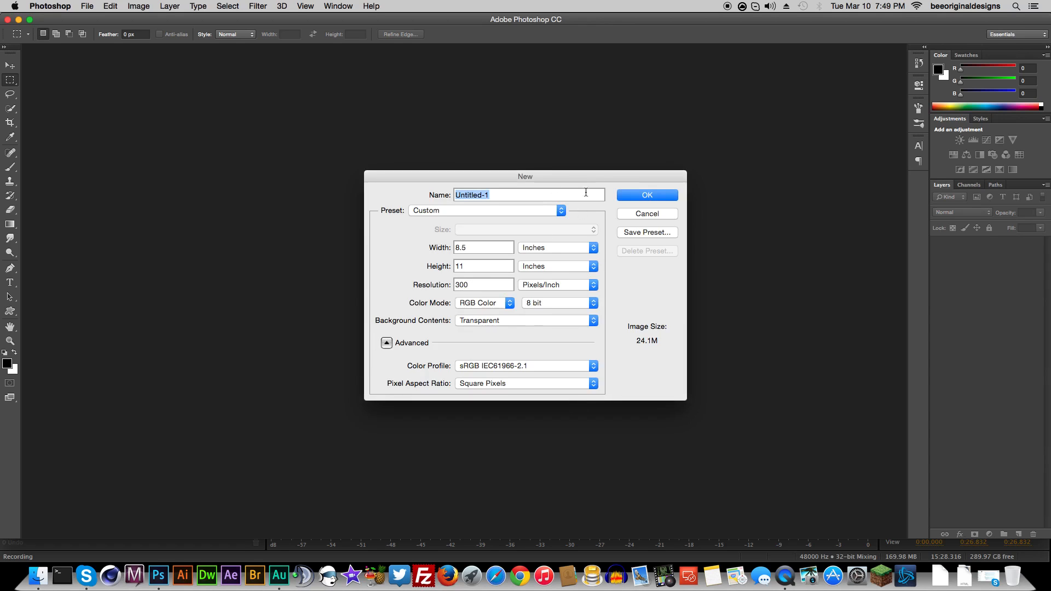
click(647, 196)
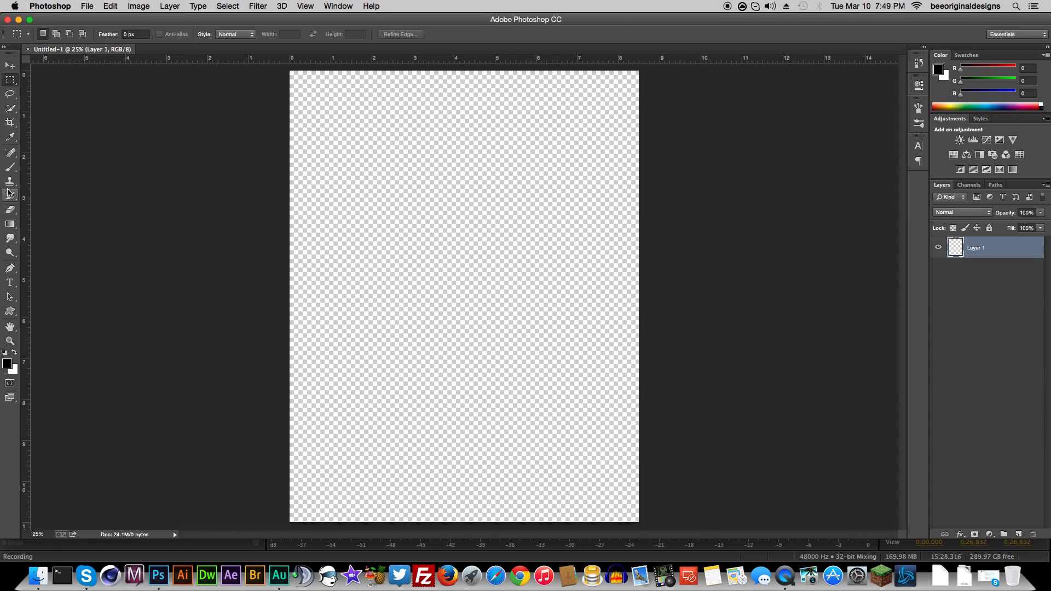
Marquee a rectangle about 4.4 by 3.3 inches on the upper-middle of the page, fill it with black and deselect
click(11, 80)
click(55, 75)
drag(340, 214, 519, 348)
key(alt+BackSpace)
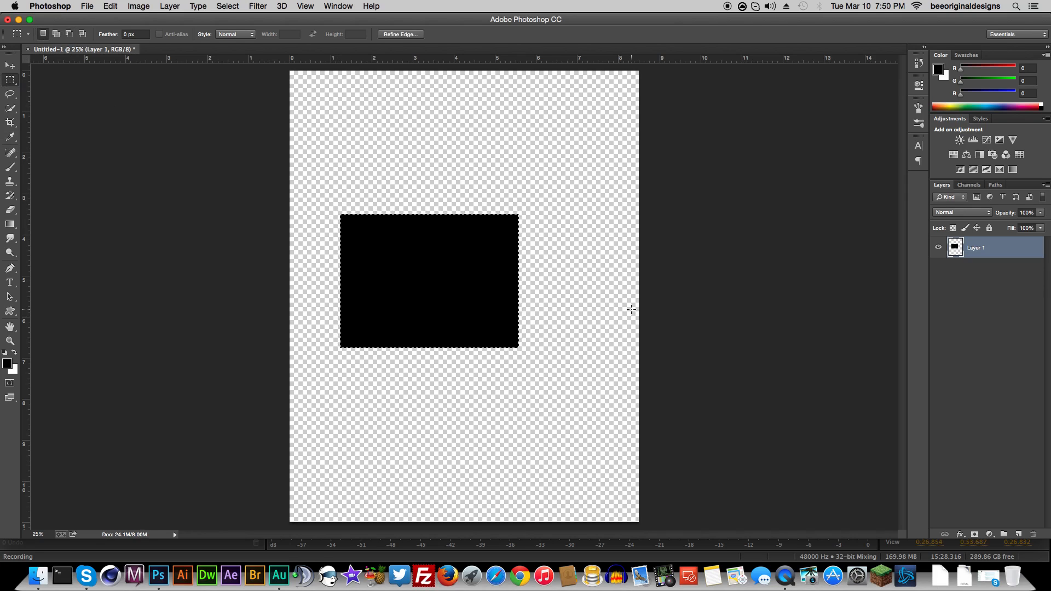
key(super+d)
Examine the edges and corners of the black rectangle at 100% magnification
key(super+1)
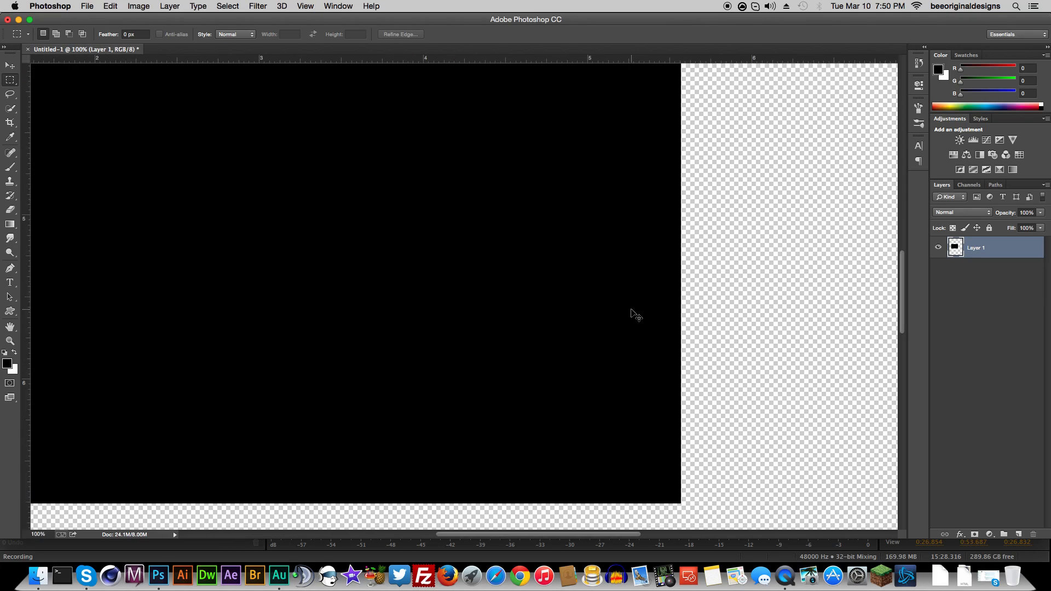
scroll(331, 205, left, 10)
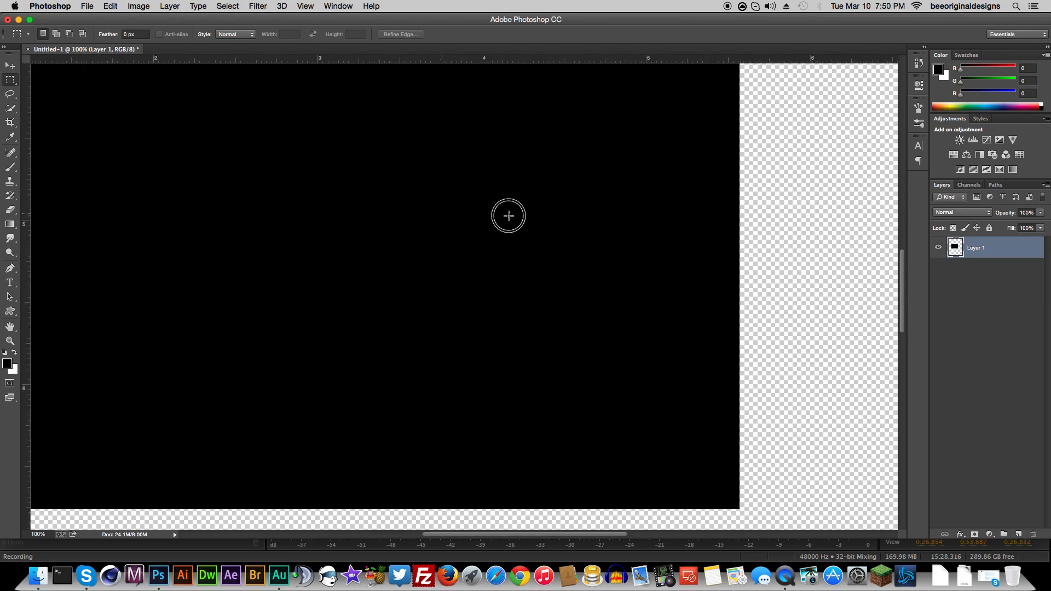
scroll(316, 347, down, 2)
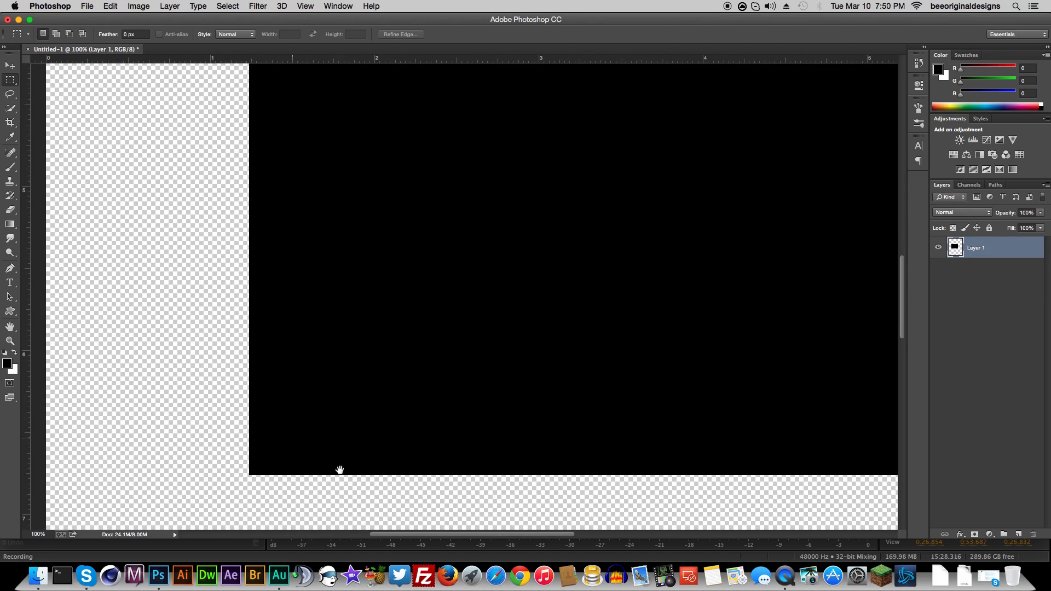
scroll(647, 262, right, 9)
scroll(442, 269, up, 6)
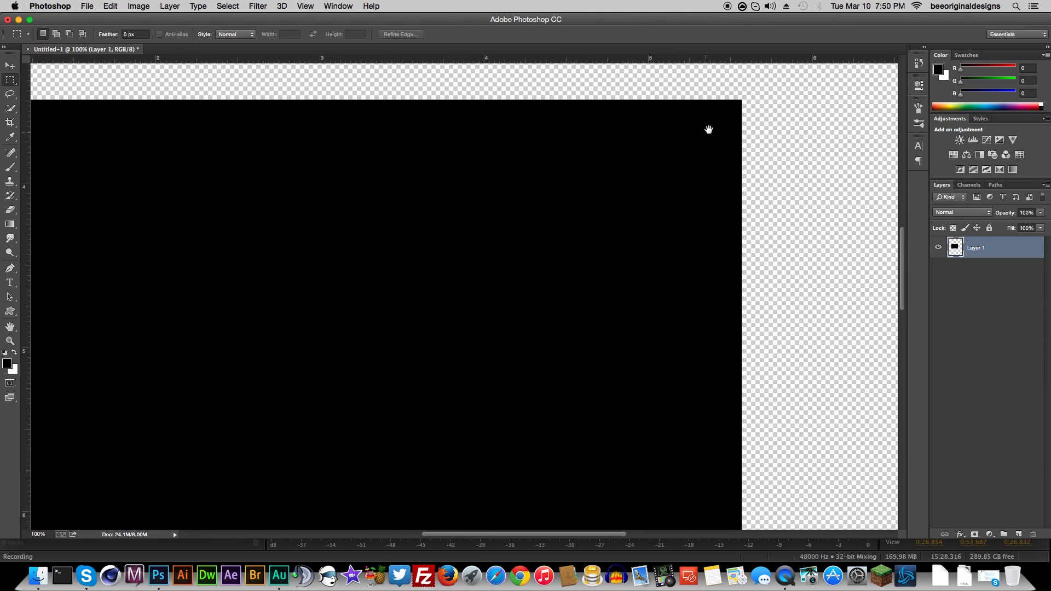
drag(716, 119, 678, 189)
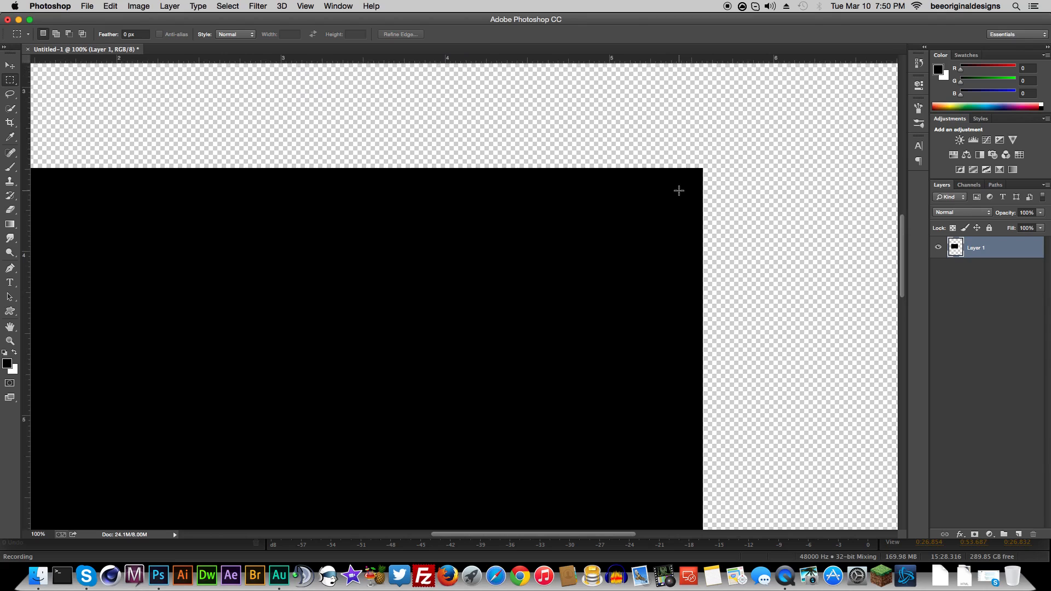
drag(405, 274, 517, 228)
drag(727, 166, 604, 185)
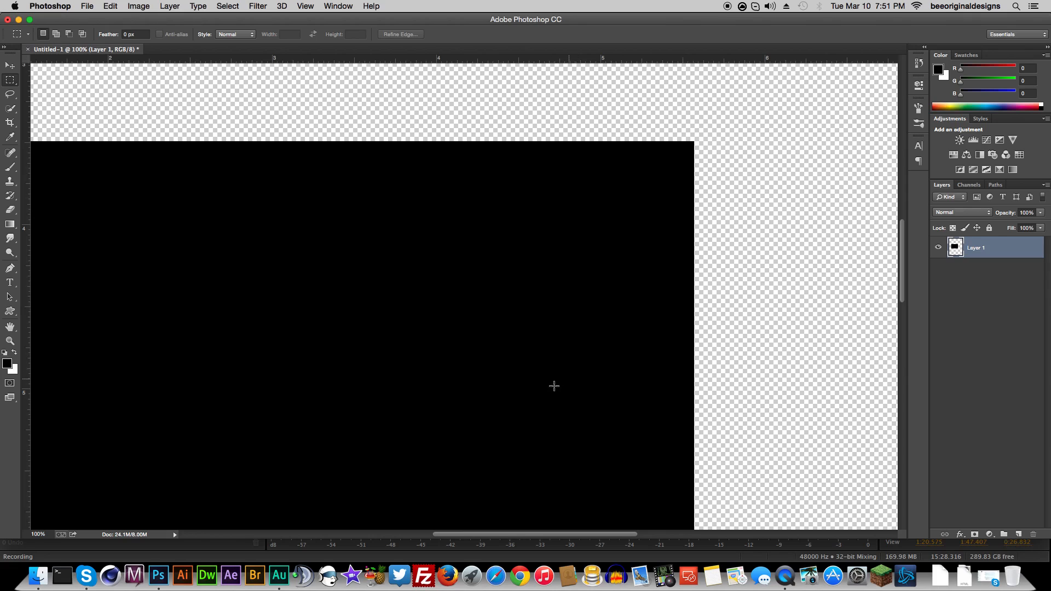
drag(90, 247, 222, 187)
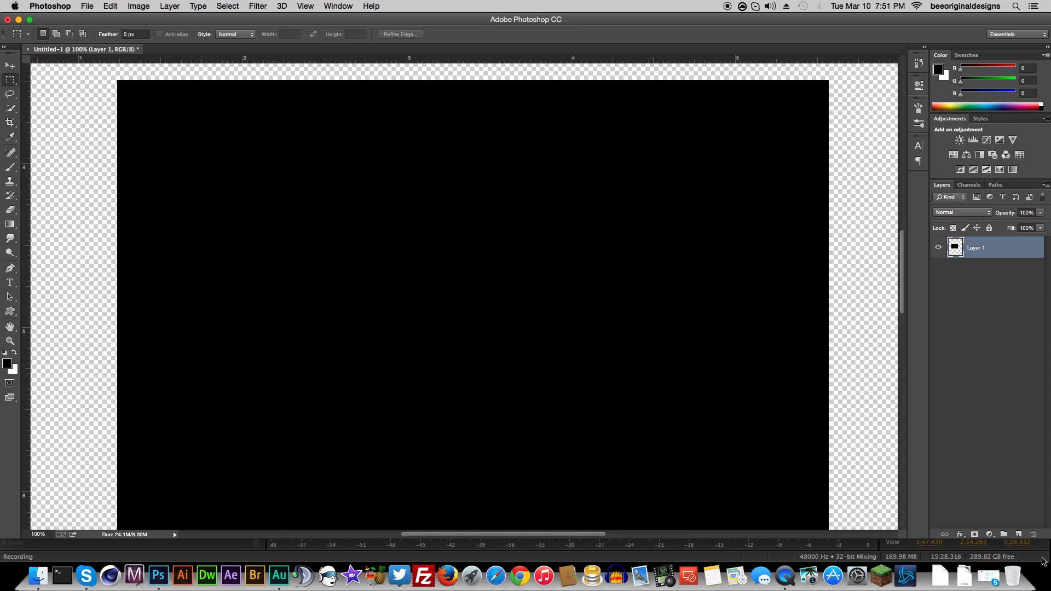
click(964, 579)
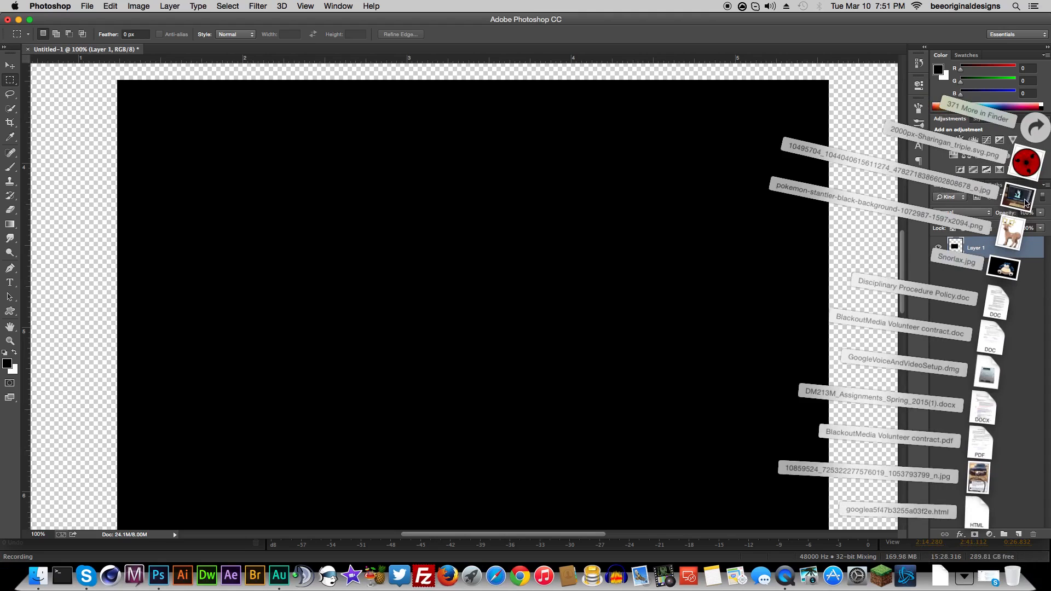
drag(1016, 232, 502, 298)
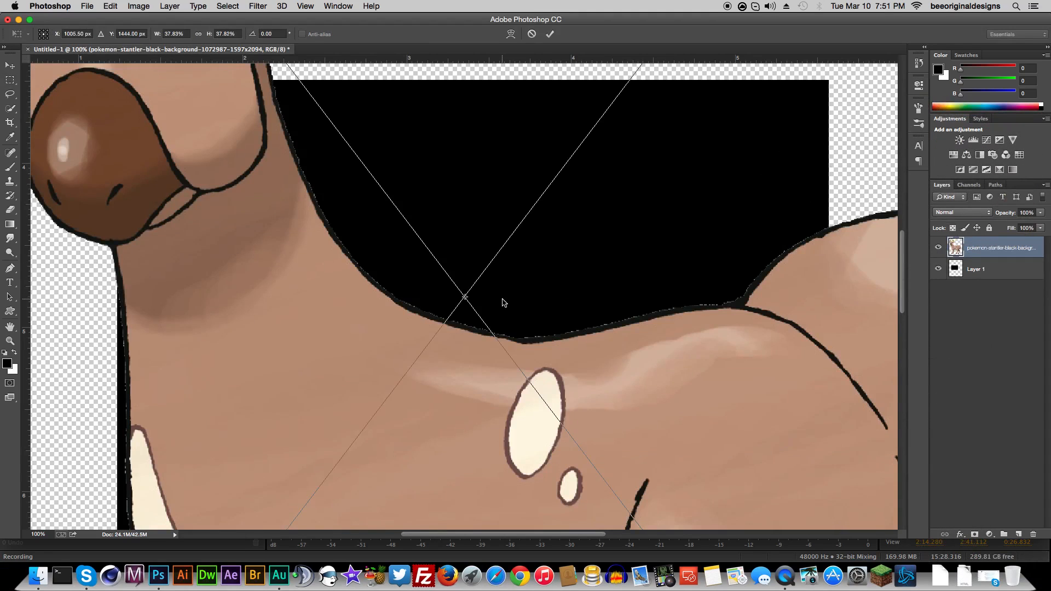
key(super+0)
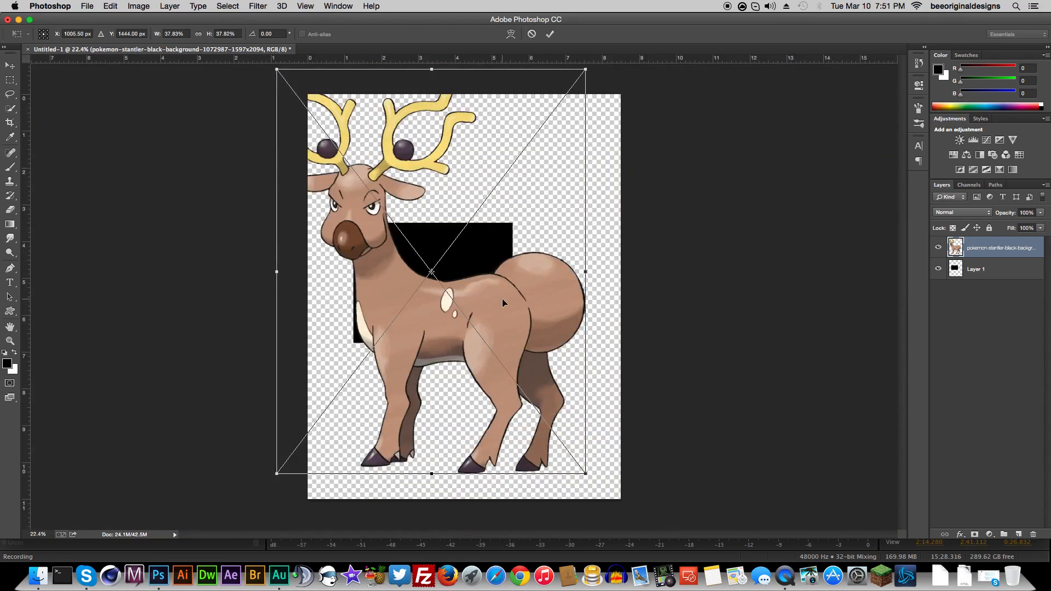
click(549, 34)
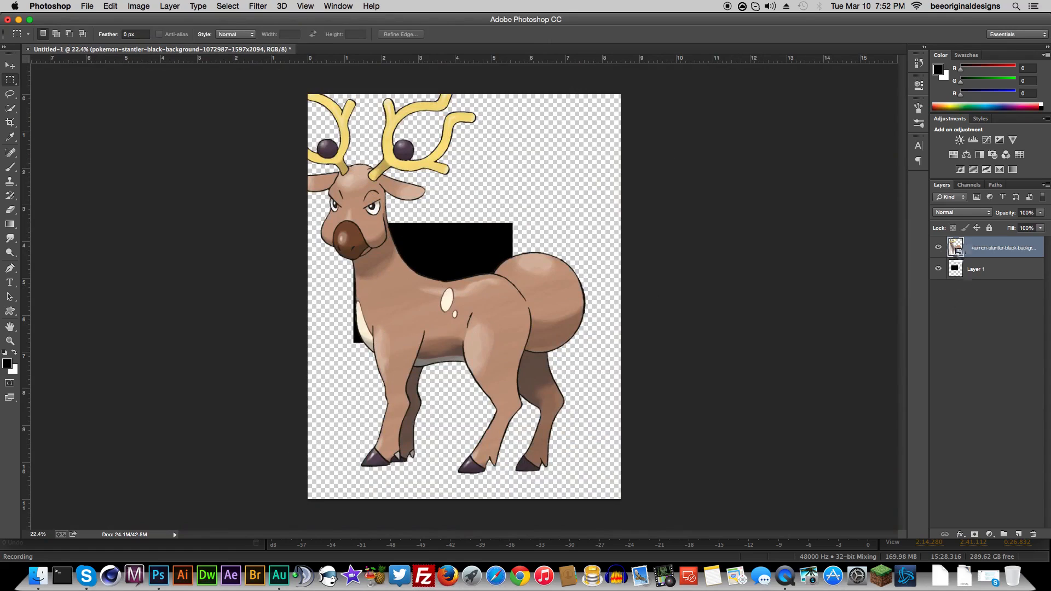
right_click(983, 253)
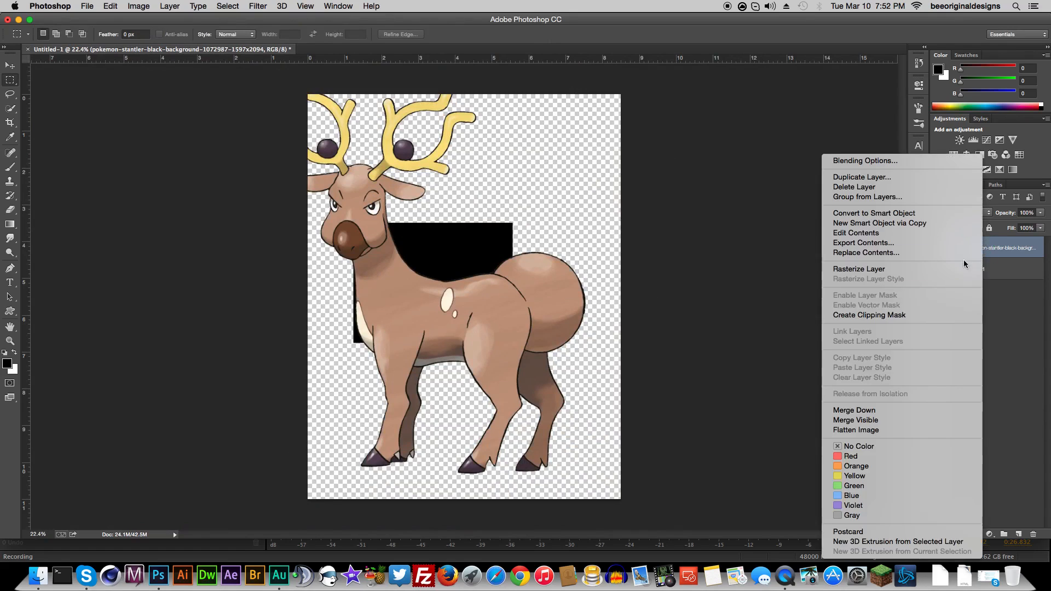
click(870, 272)
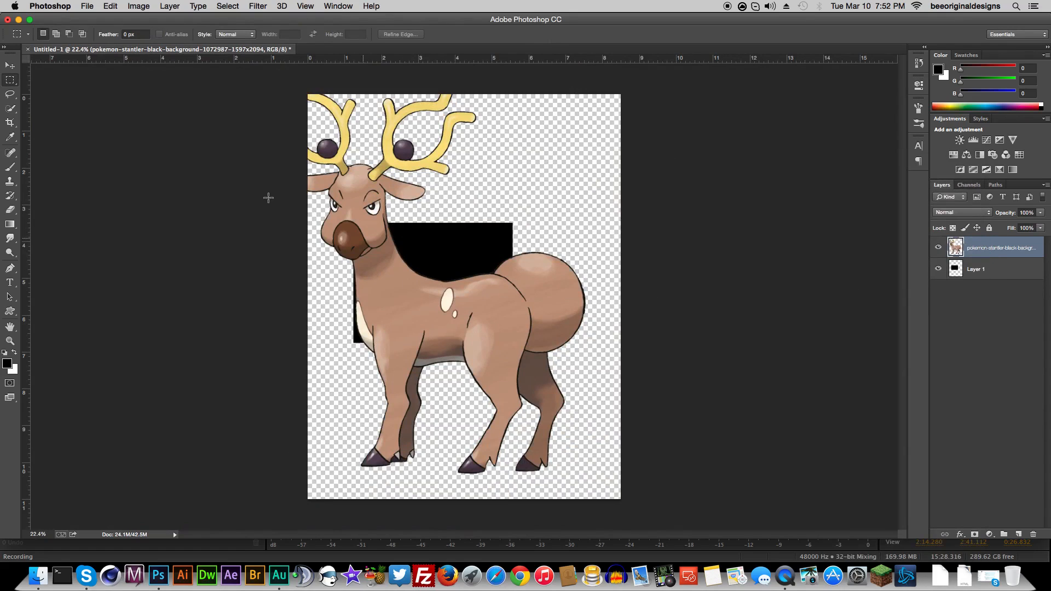
Scale the stantler image down to about 21% and position it inside the black rectangle
click(11, 65)
drag(473, 212, 508, 256)
drag(620, 112, 501, 272)
drag(482, 324, 444, 293)
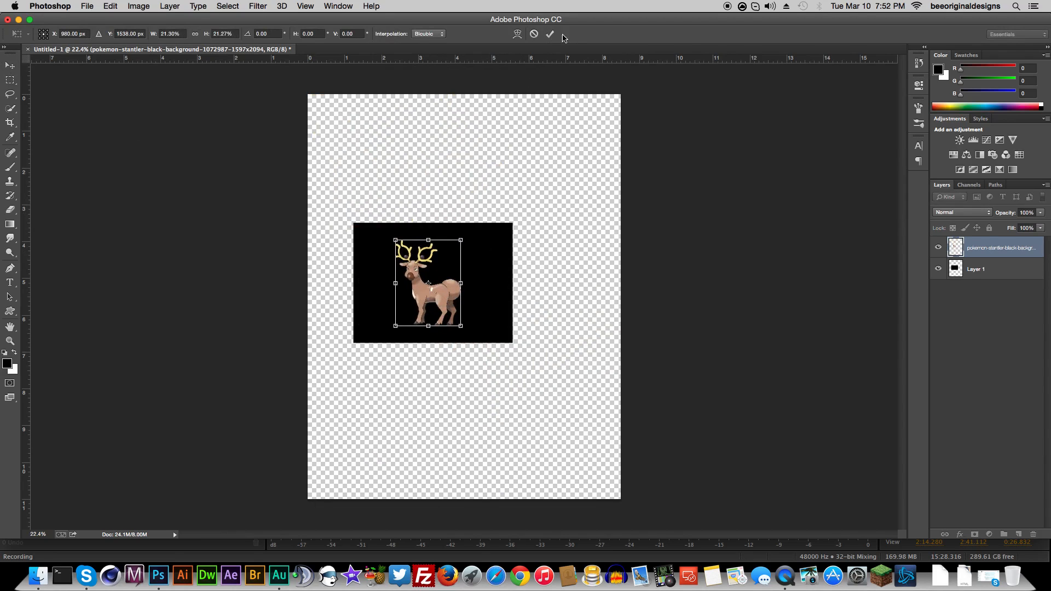
Examine the outline and detail of the shrunken stantler at 100% and 400% magnification
key(super+1)
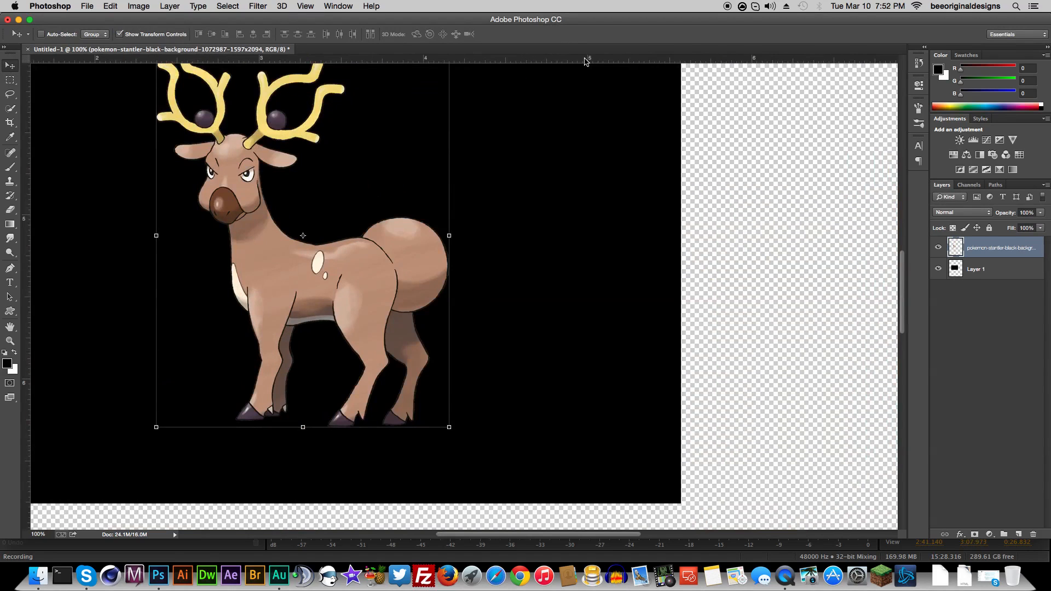
drag(497, 164, 643, 256)
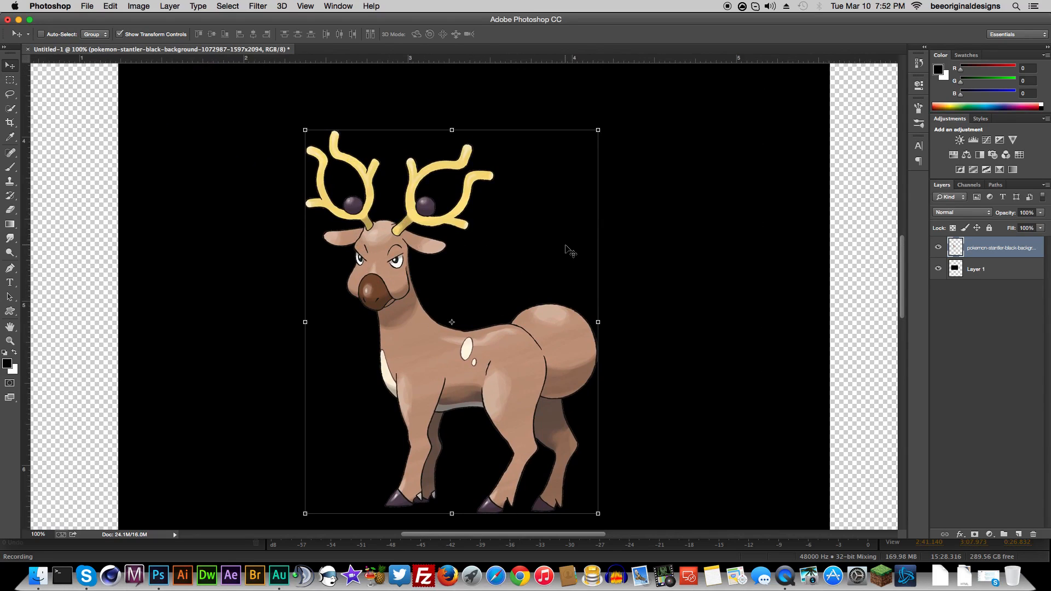
key(super+equal)
key(super+equal)
key(super+equal)
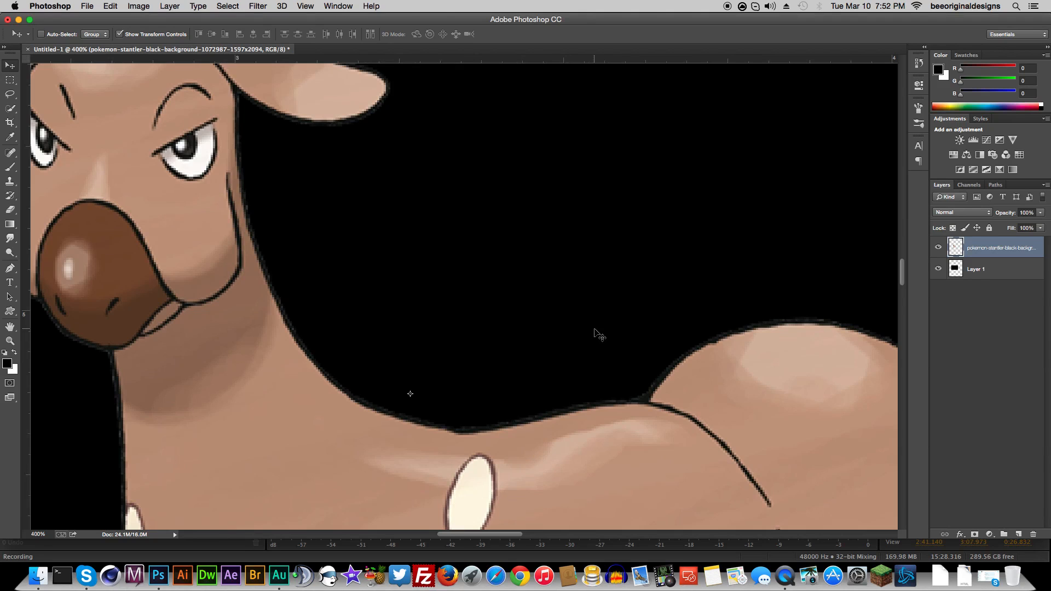
drag(195, 278, 364, 48)
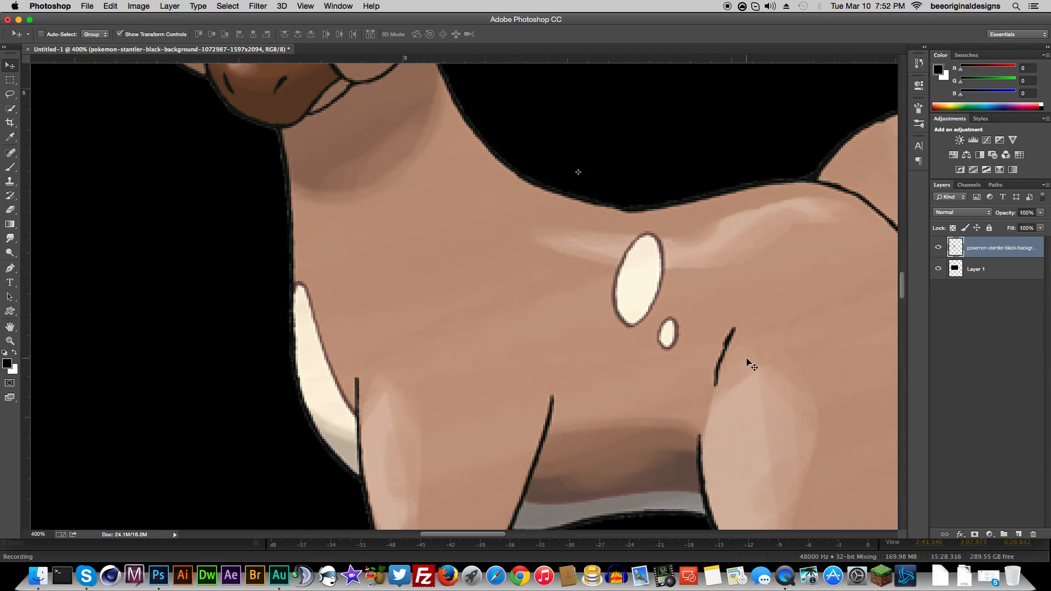
key(super+0)
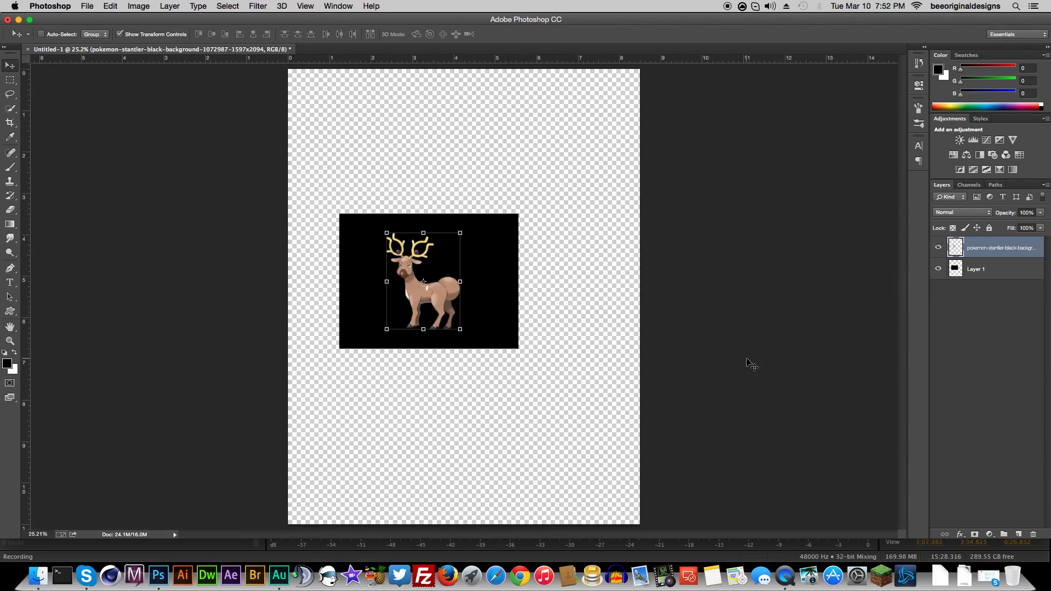
Enlarge the stantler image to about 8 inches wide and position it to nearly fill the page
drag(452, 271, 681, 132)
click(550, 33)
mouse_move(566, 303)
mouse_down()
mouse_move(555, 299)
mouse_move(577, 298)
mouse_up()
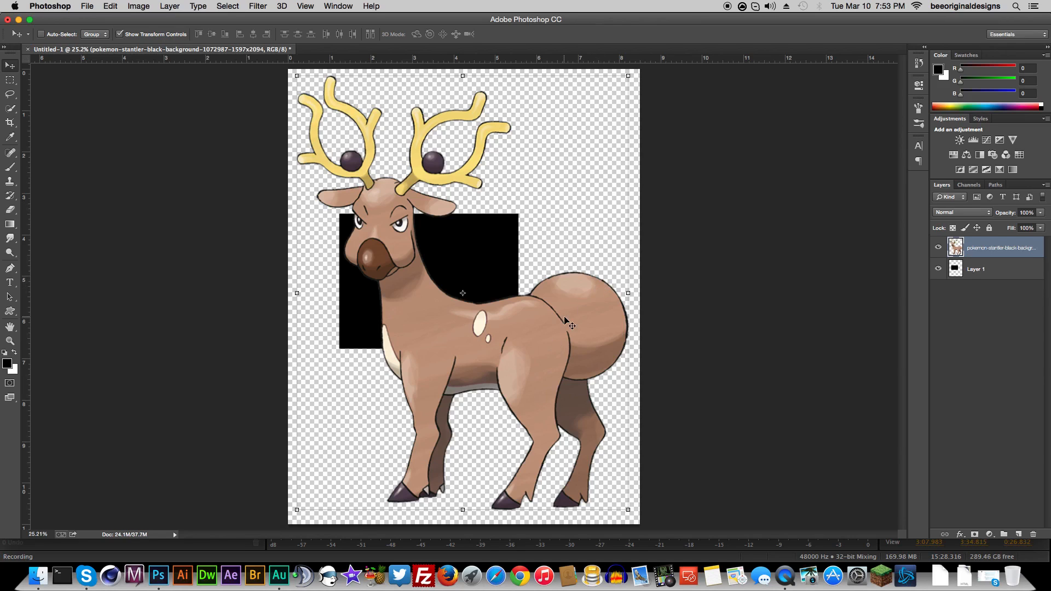
Examine the enlarged stantler's outlines, legs and back for quality loss, magnifying from 100% up to 600%
key(super+1)
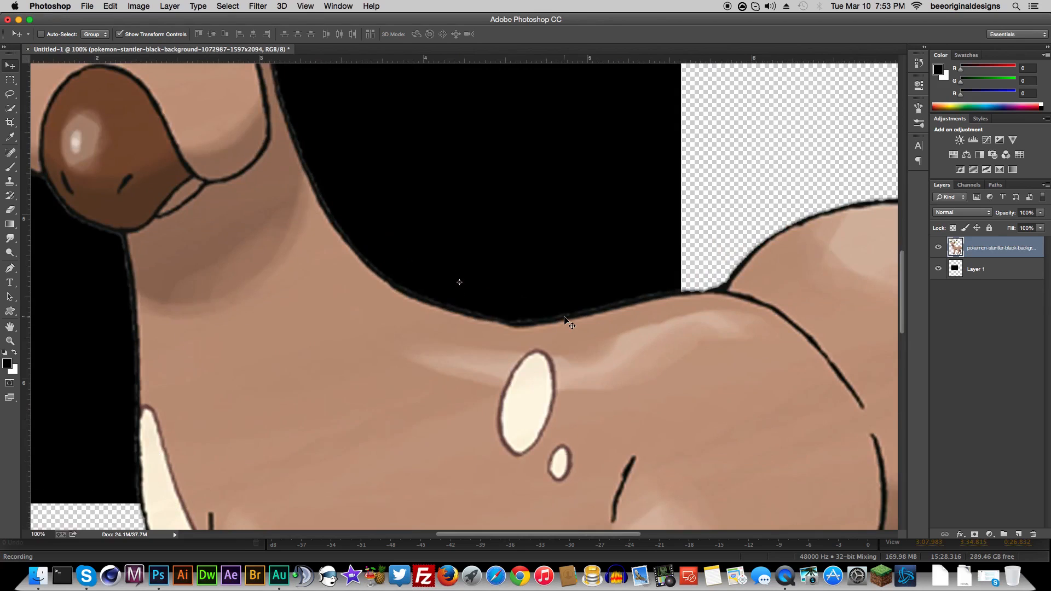
drag(635, 215, 211, 179)
drag(385, 207, 392, 202)
drag(429, 443, 640, 153)
drag(392, 368, 570, 293)
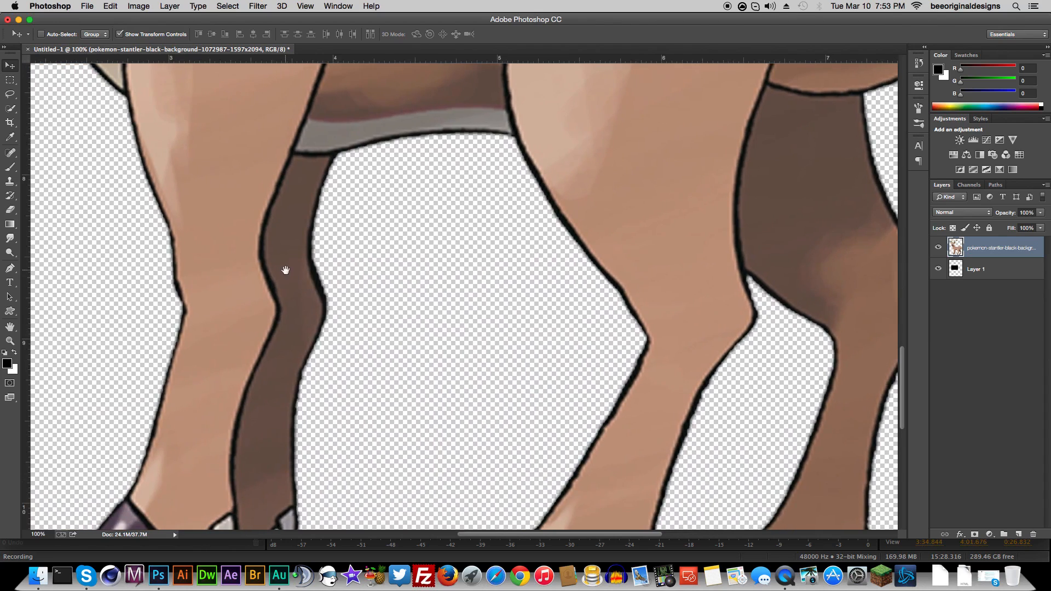
drag(285, 270, 386, 458)
drag(270, 216, 375, 451)
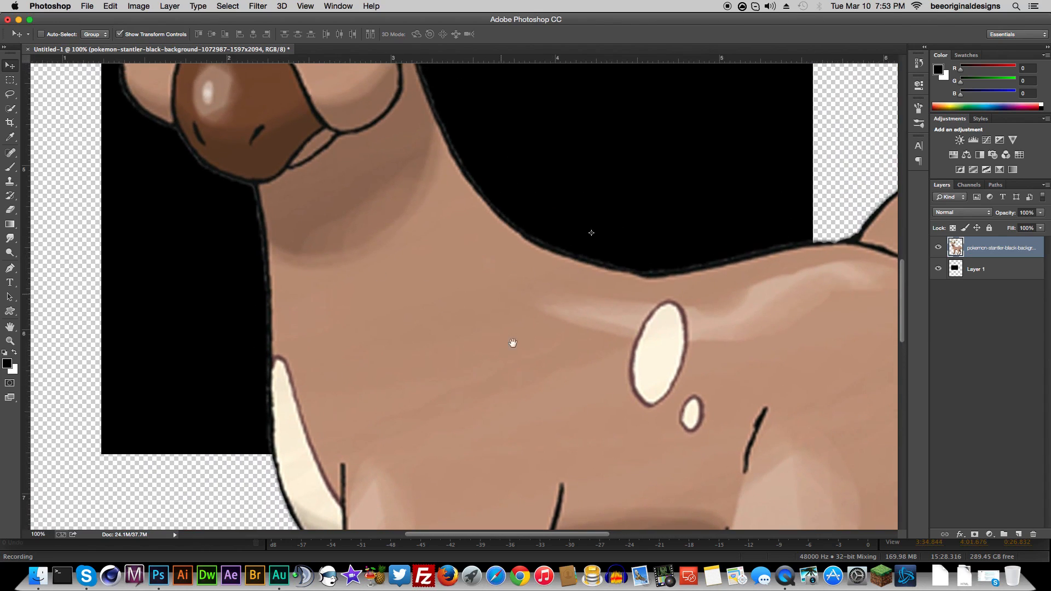
key(super+equal)
drag(782, 293, 554, 260)
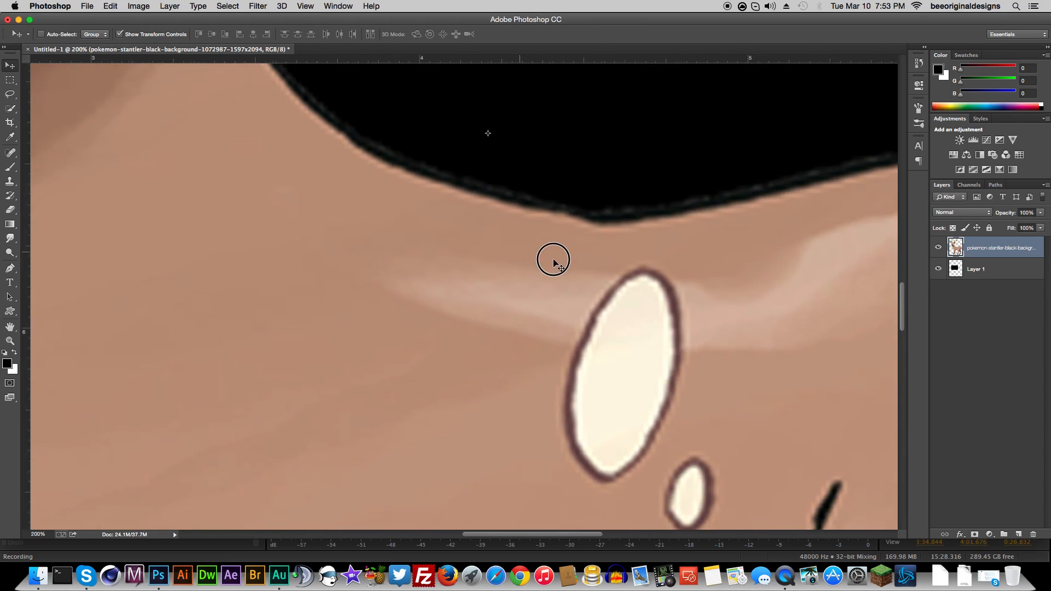
key(super+equal)
key(super+equal)
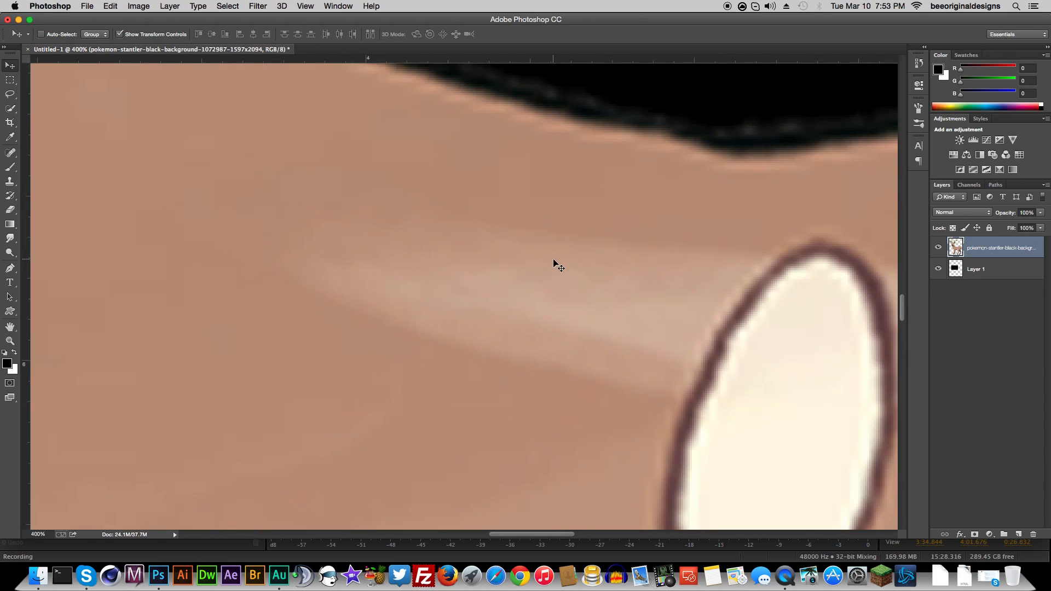
key(super+equal)
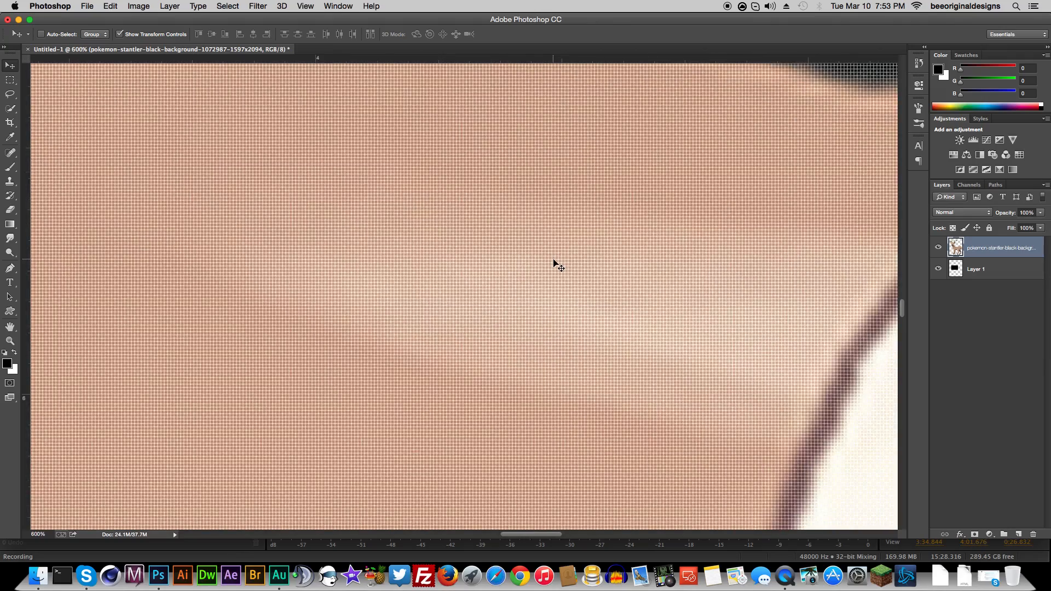
drag(802, 382, 508, 523)
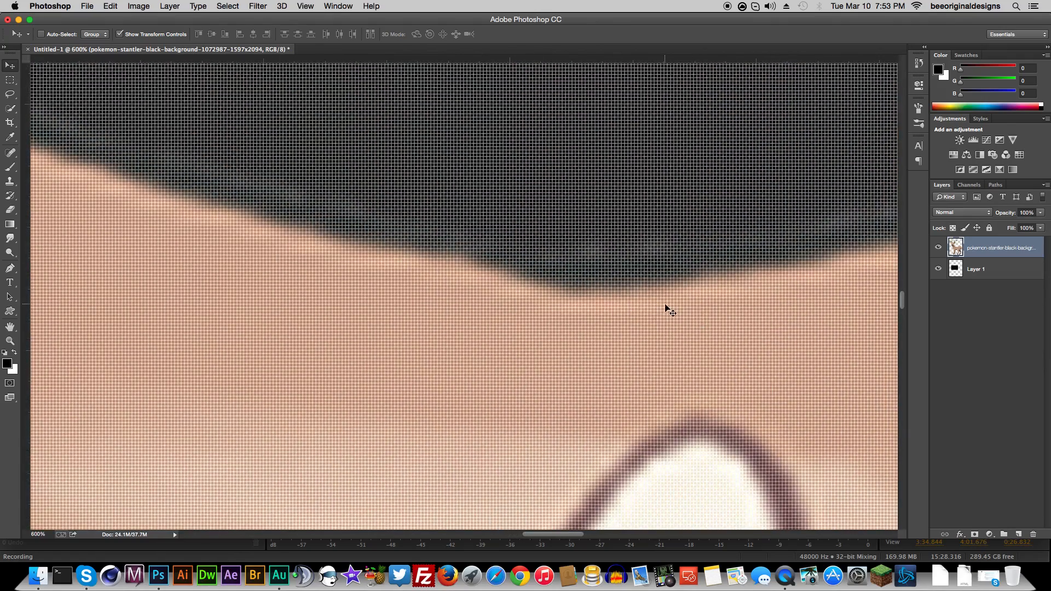
key(super+0)
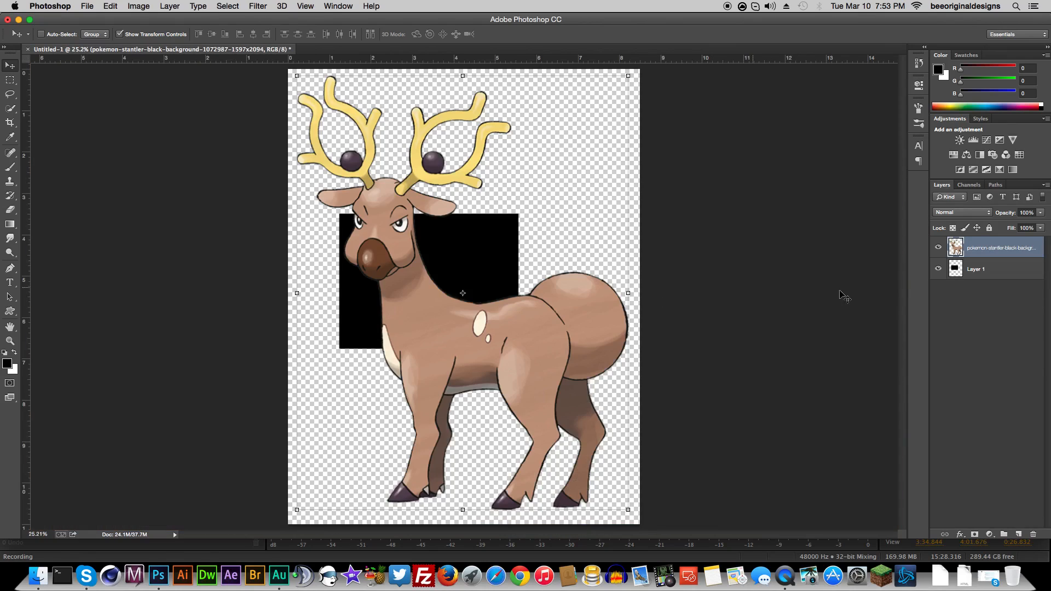
Delete the stantler image layer and replace the black rectangle's Layer 1 with a new blank layer
key(Delete)
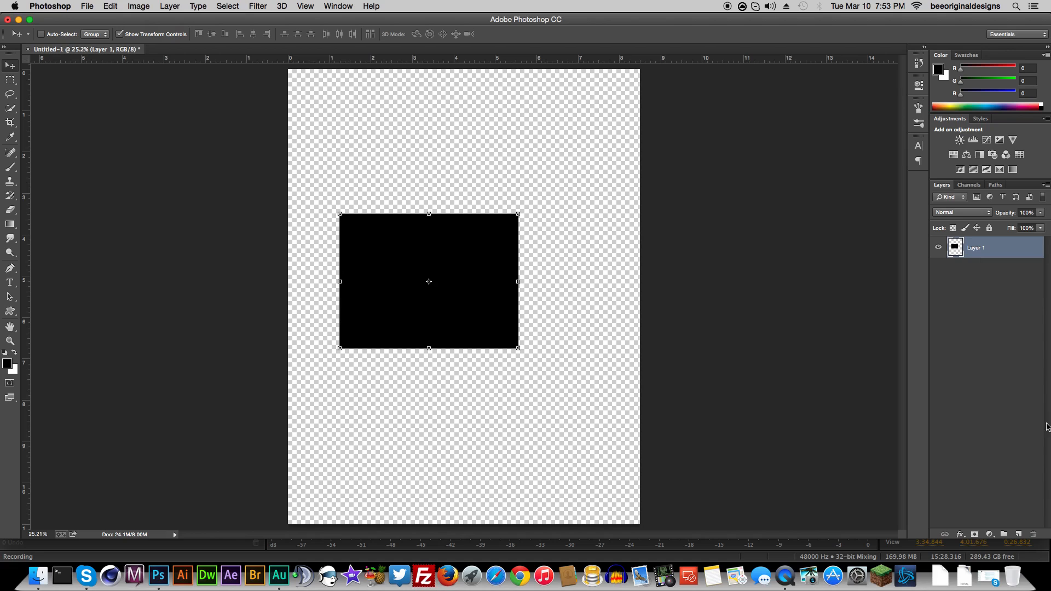
click(1019, 534)
click(1002, 270)
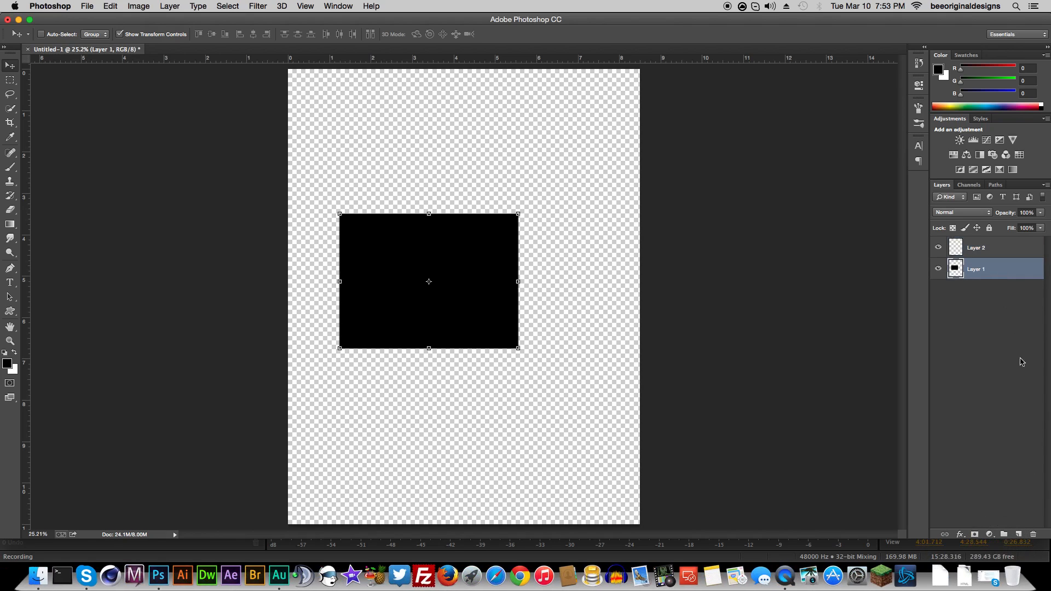
click(1037, 534)
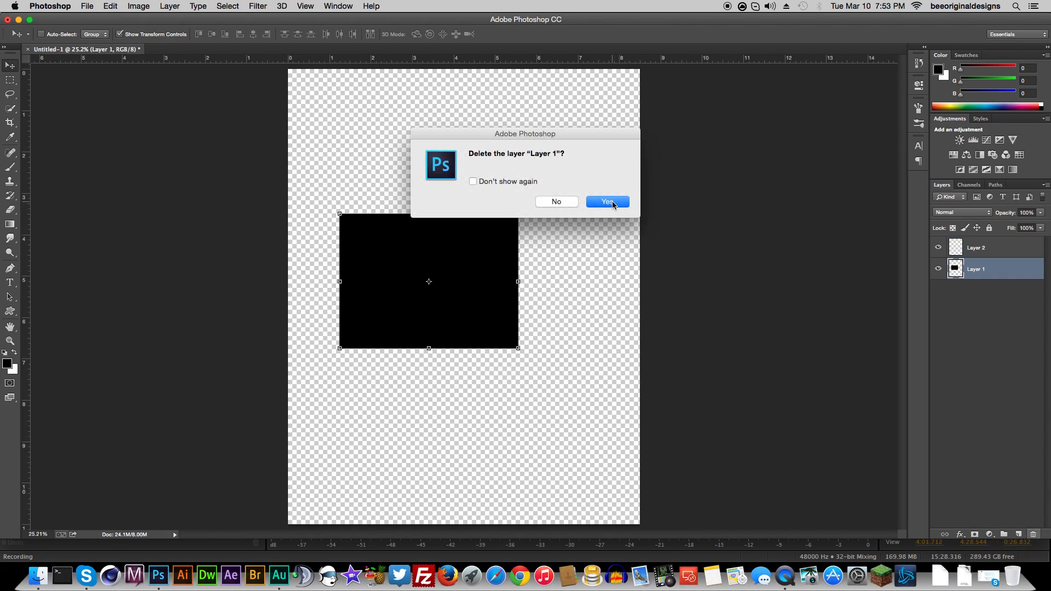
click(613, 204)
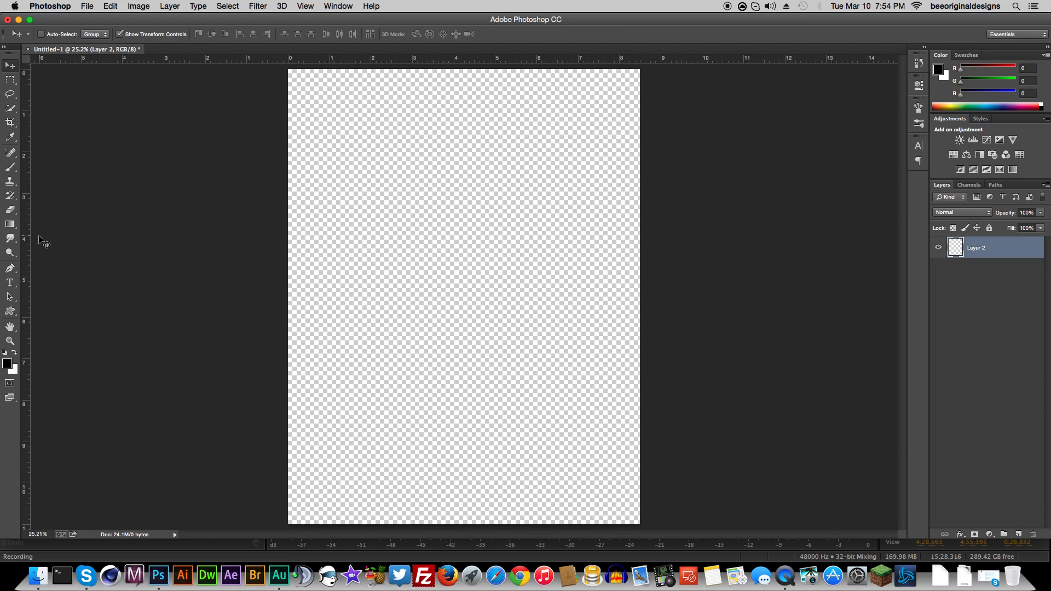
Draw a closed four-point path with curved edges across the upper half of the page using the Pen tool
click(12, 273)
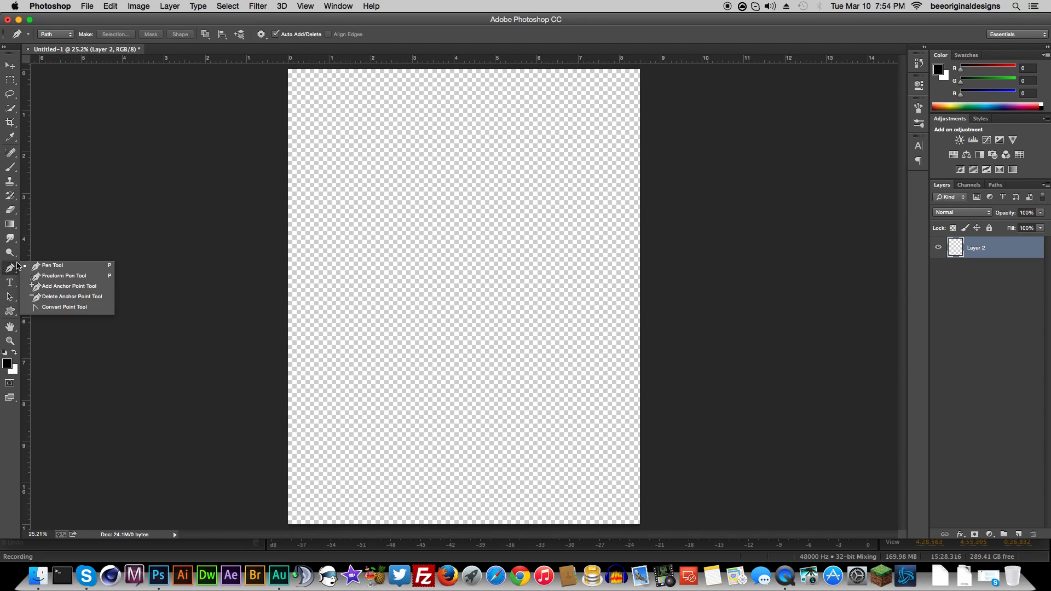
click(49, 265)
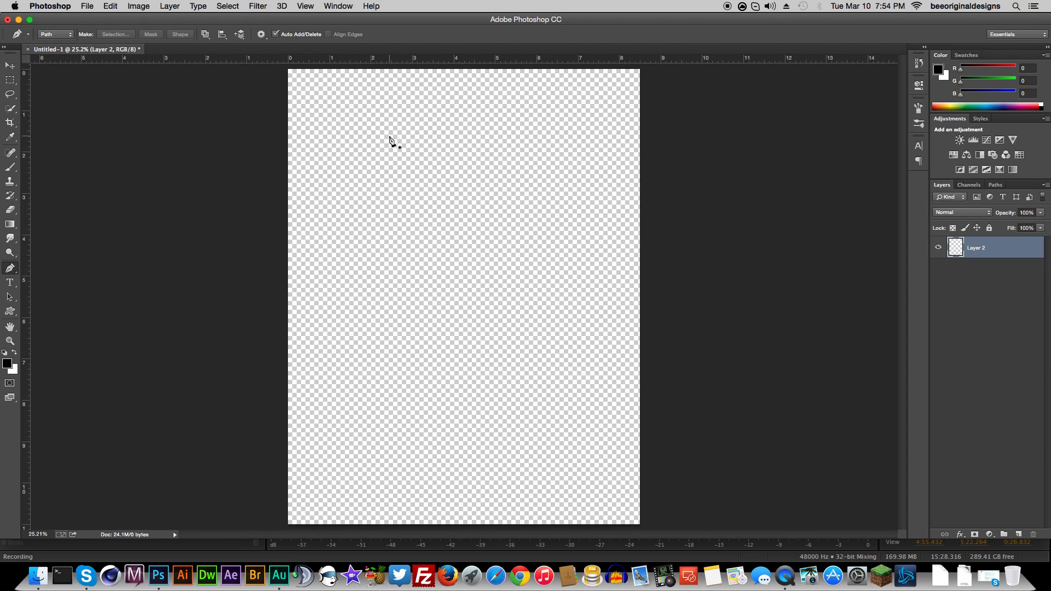
click(360, 156)
drag(437, 301, 540, 282)
click(567, 209)
drag(422, 148, 387, 149)
click(362, 156)
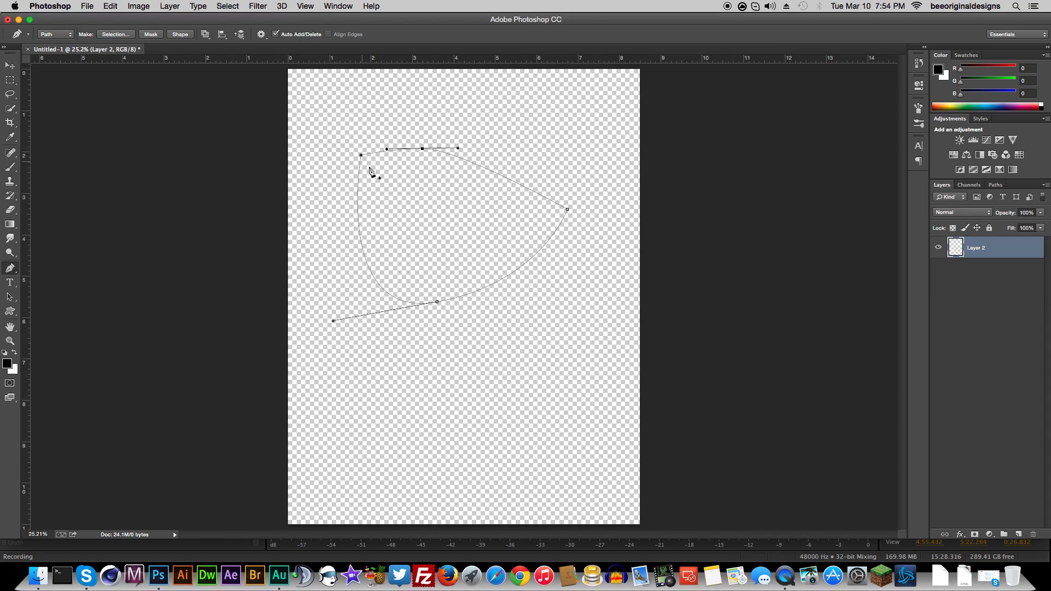
Fill the curved path with the foreground color at 100% opacity in Normal mode and delete the path
right_click(412, 198)
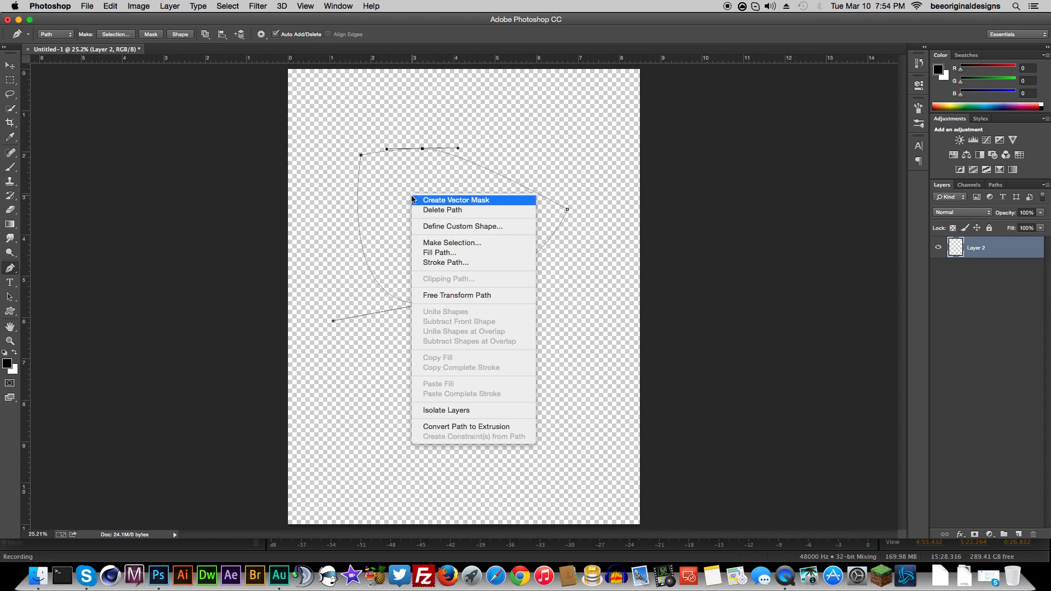
click(451, 253)
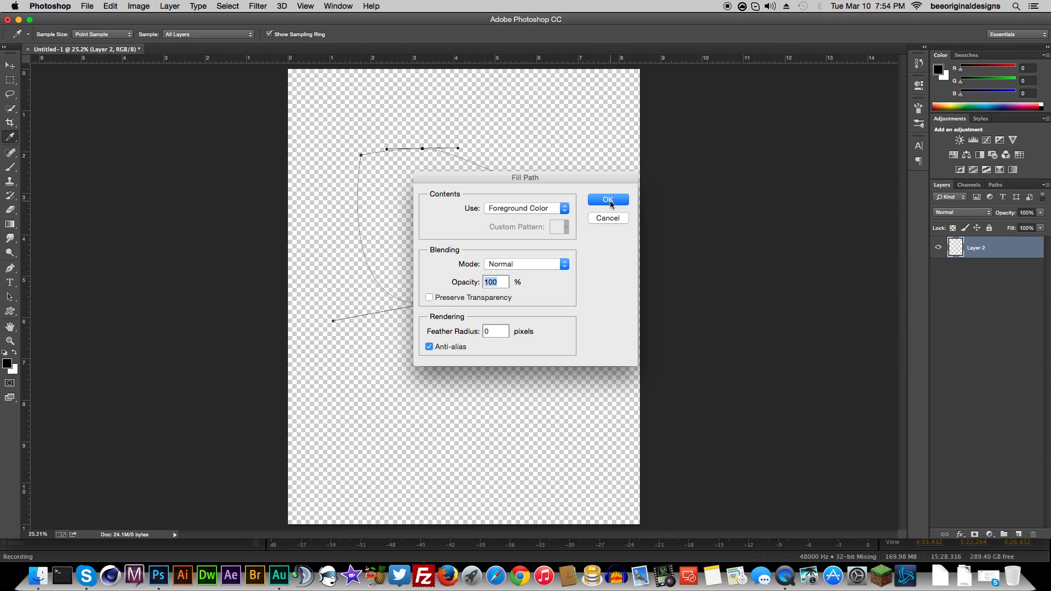
click(609, 200)
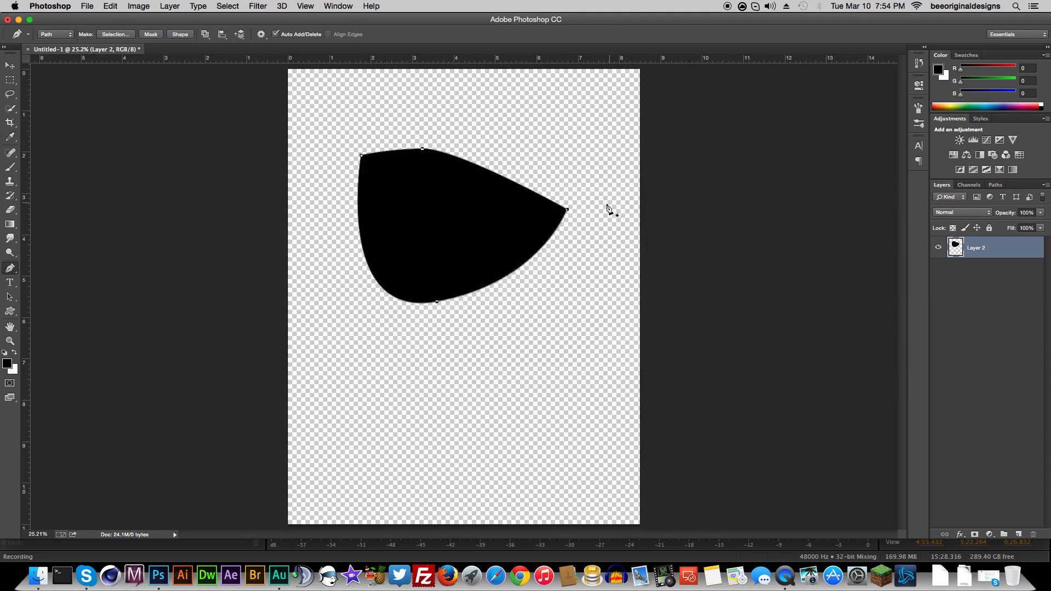
right_click(454, 251)
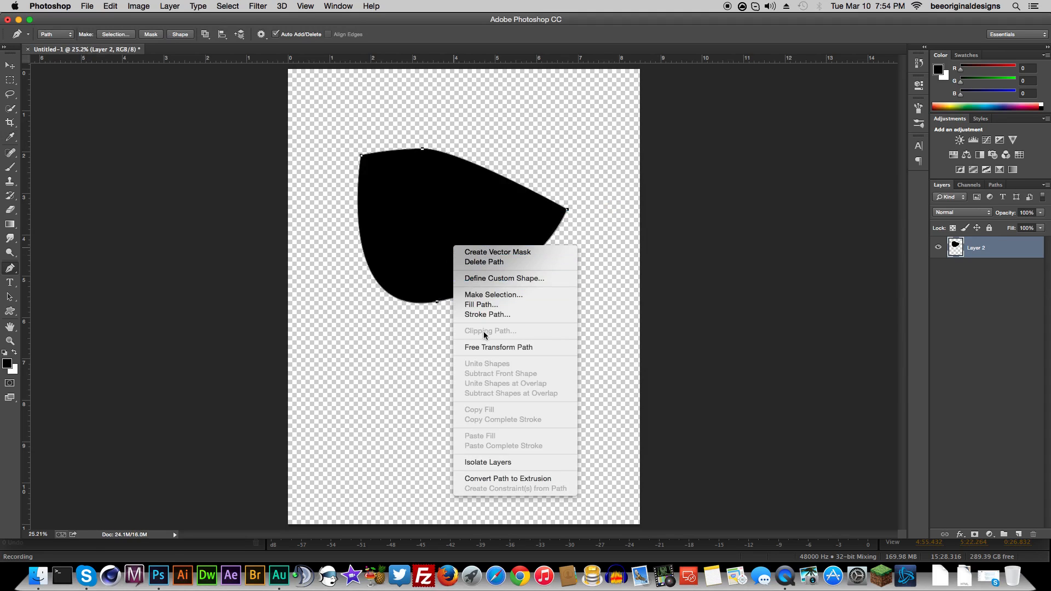
click(491, 262)
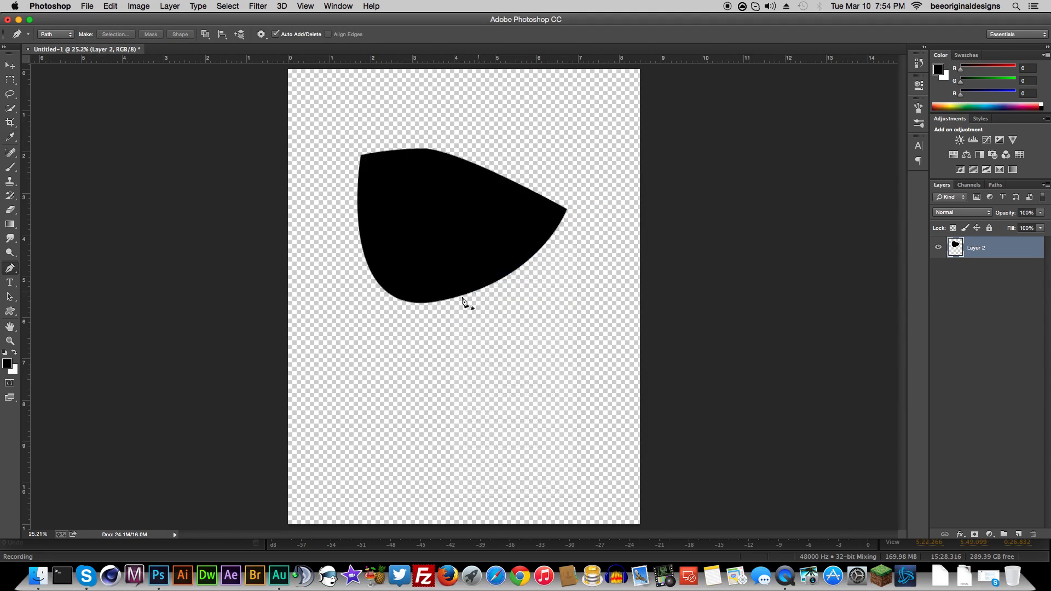
Move the black shape to the page's lower-left corner and paint a small white scribble inside it with the Brush tool
click(10, 65)
drag(534, 217, 472, 427)
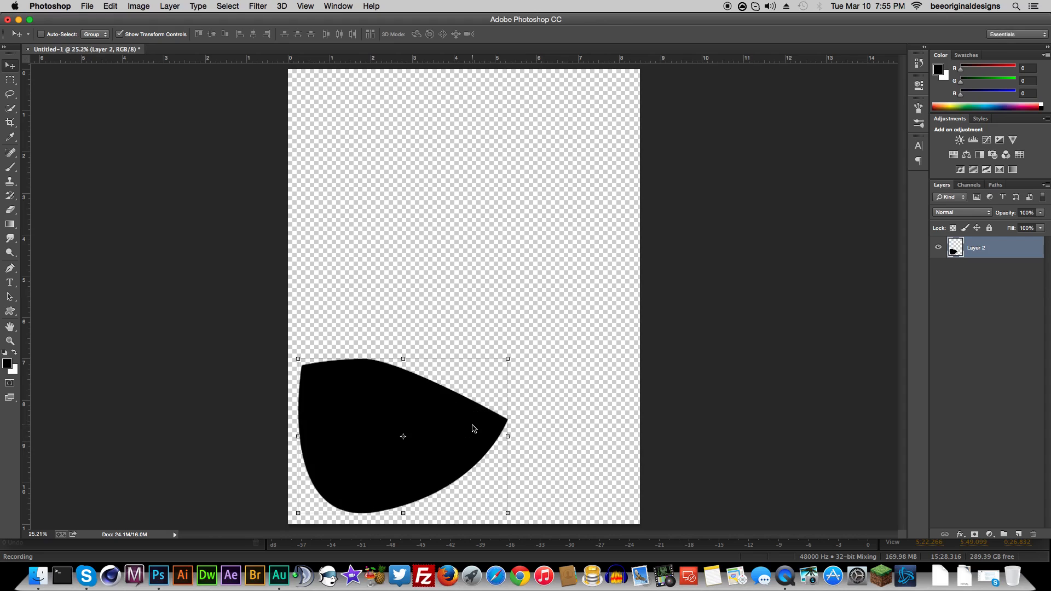
click(9, 171)
click(59, 166)
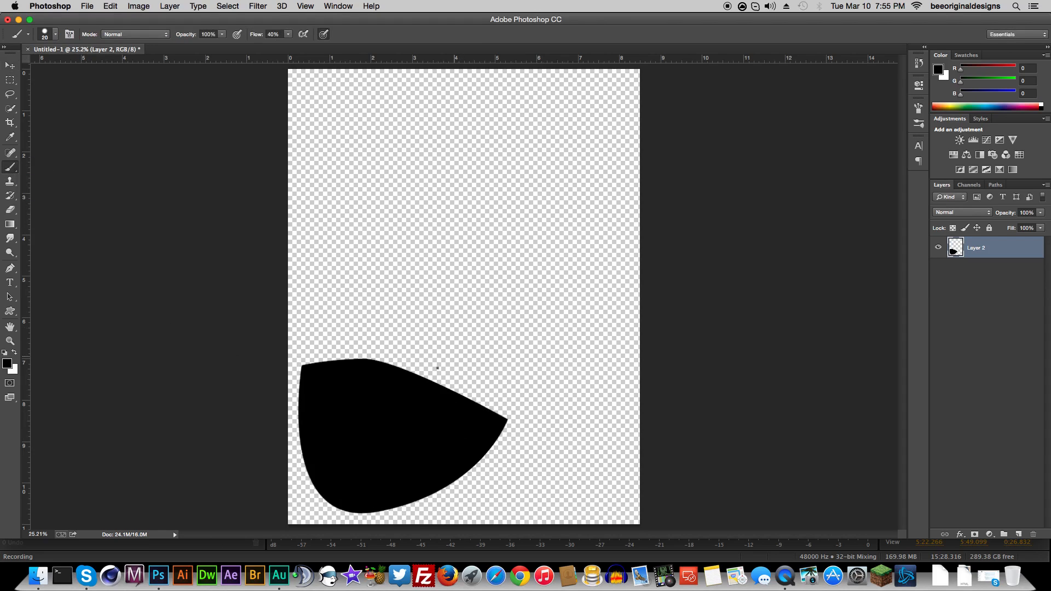
key(x)
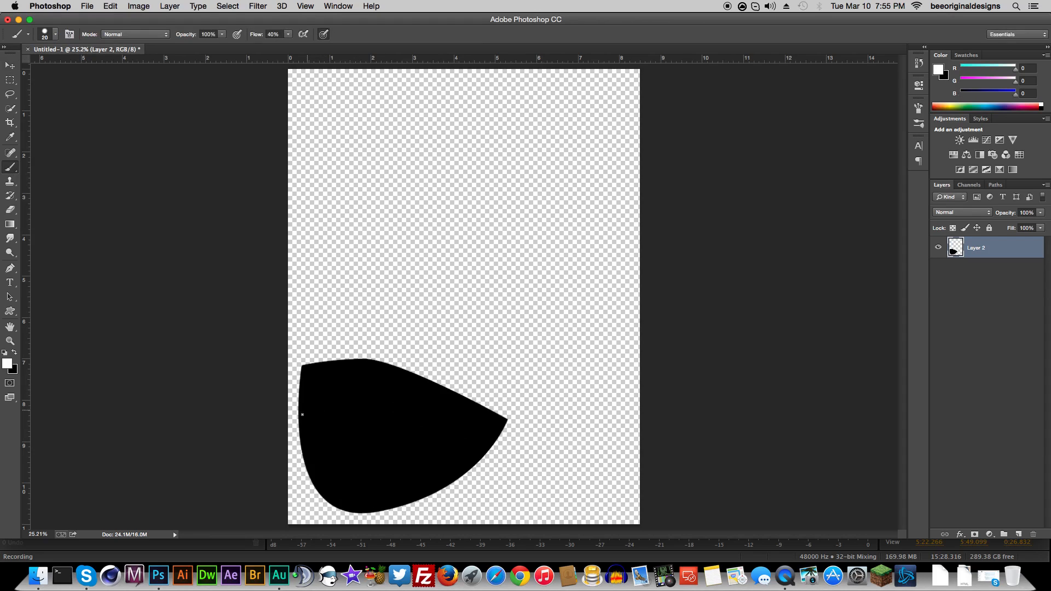
mouse_move(375, 420)
mouse_down()
mouse_move(362, 427)
mouse_move(369, 421)
mouse_up()
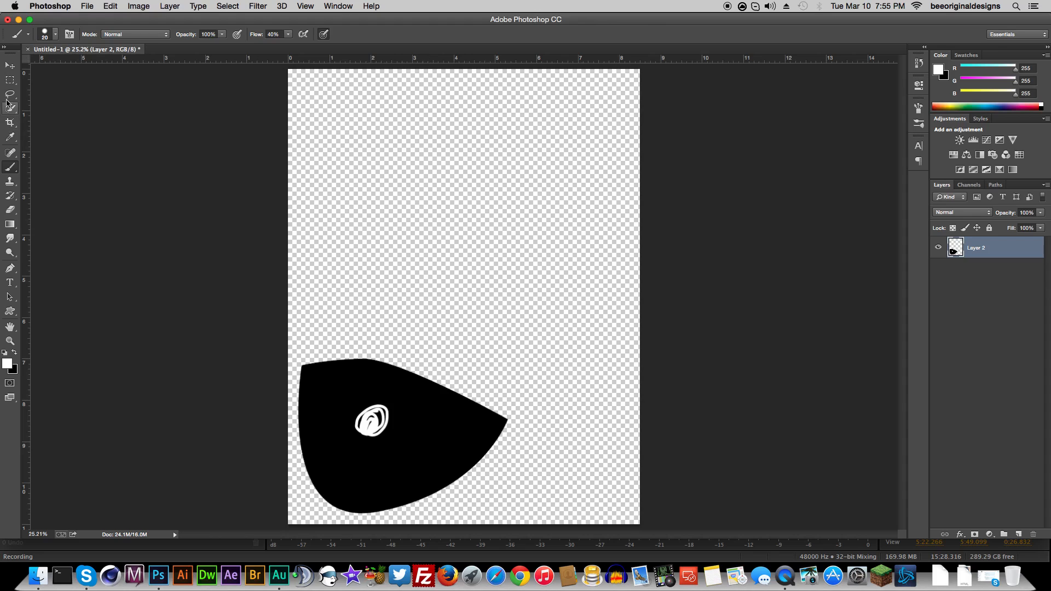
Try scaling the black shape with its white scribble to about 277%, then cancel the transformation
click(9, 66)
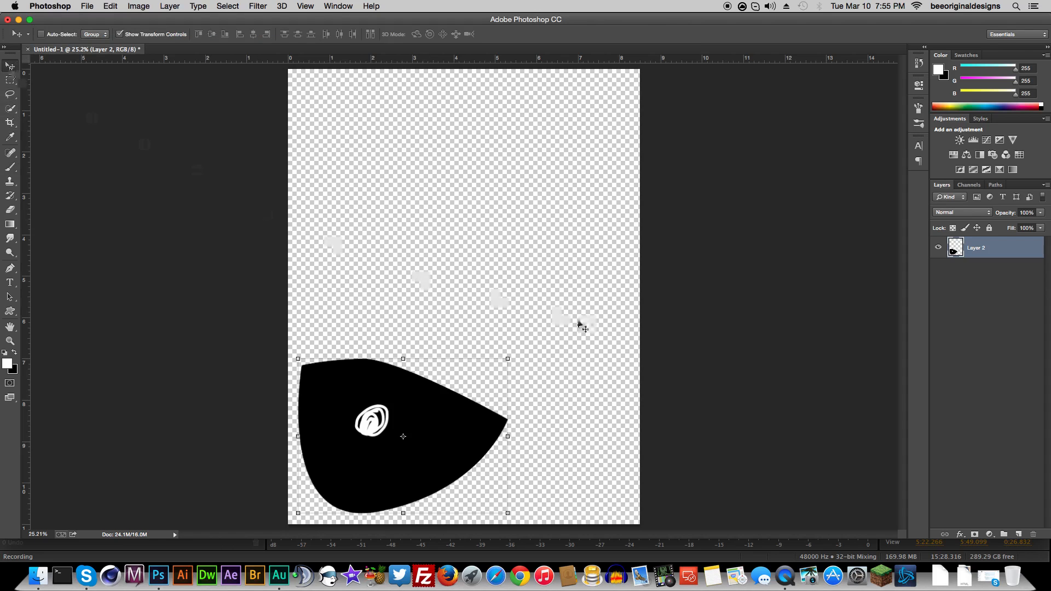
drag(510, 362, 849, 45)
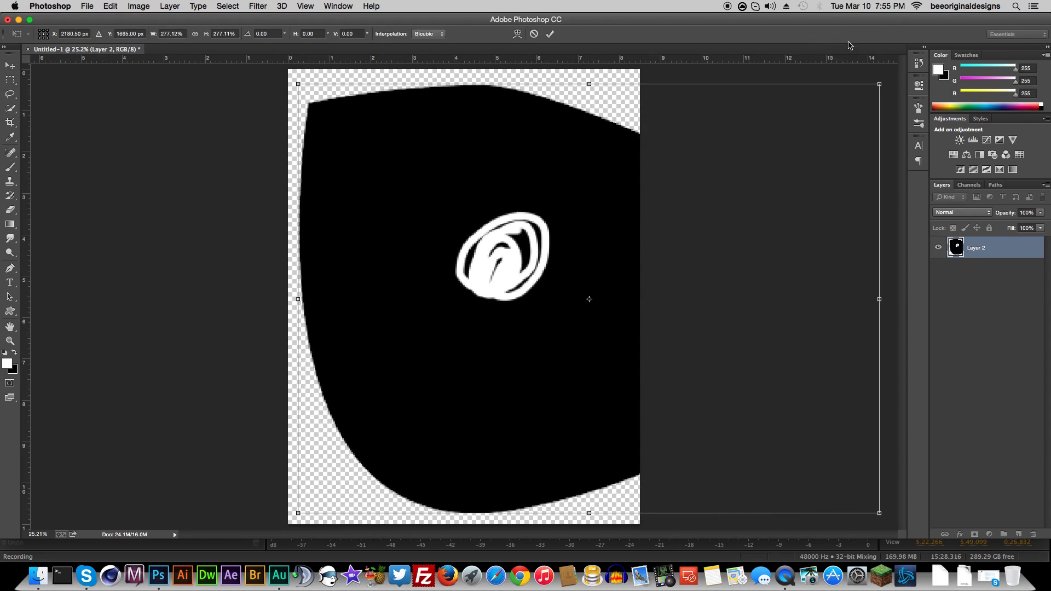
drag(589, 188, 599, 187)
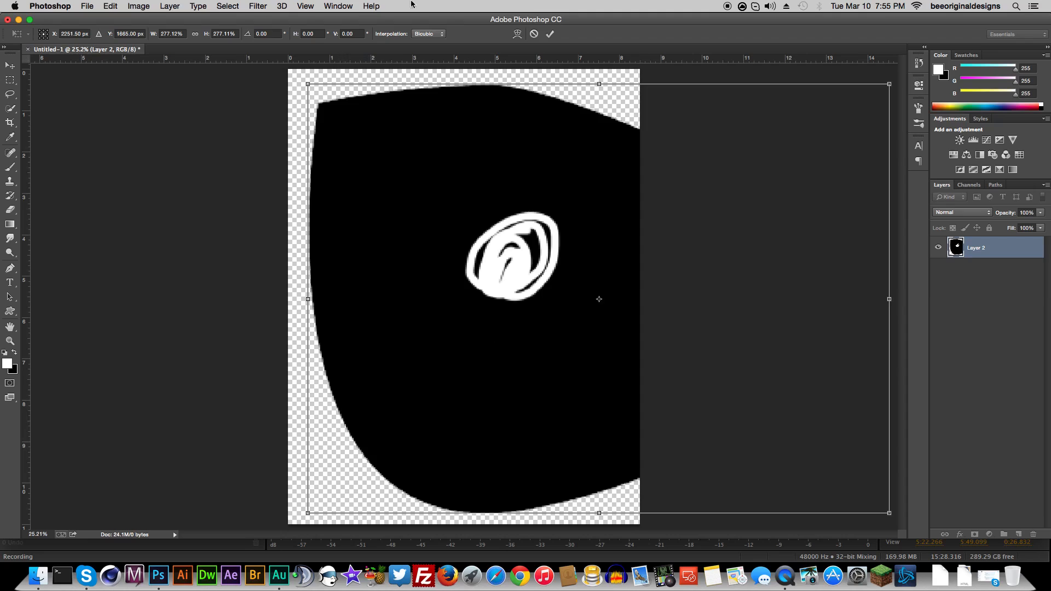
click(532, 35)
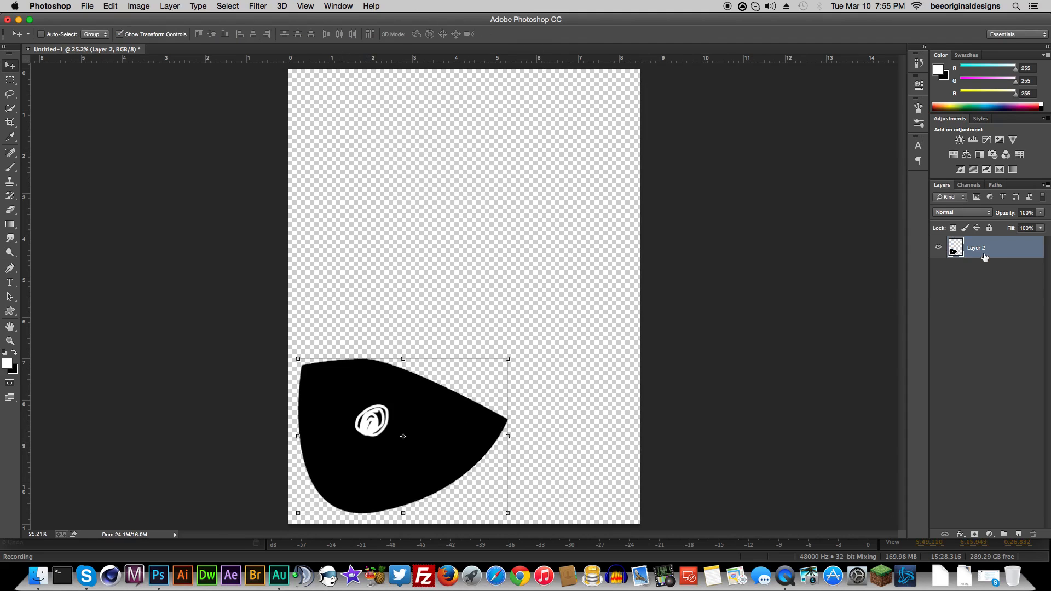
Undo the white scribble, the move, the fill and the curved path until Layer 2 is blank again
key(super+alt+z)
key(super+alt+z)
key(super+alt+z)
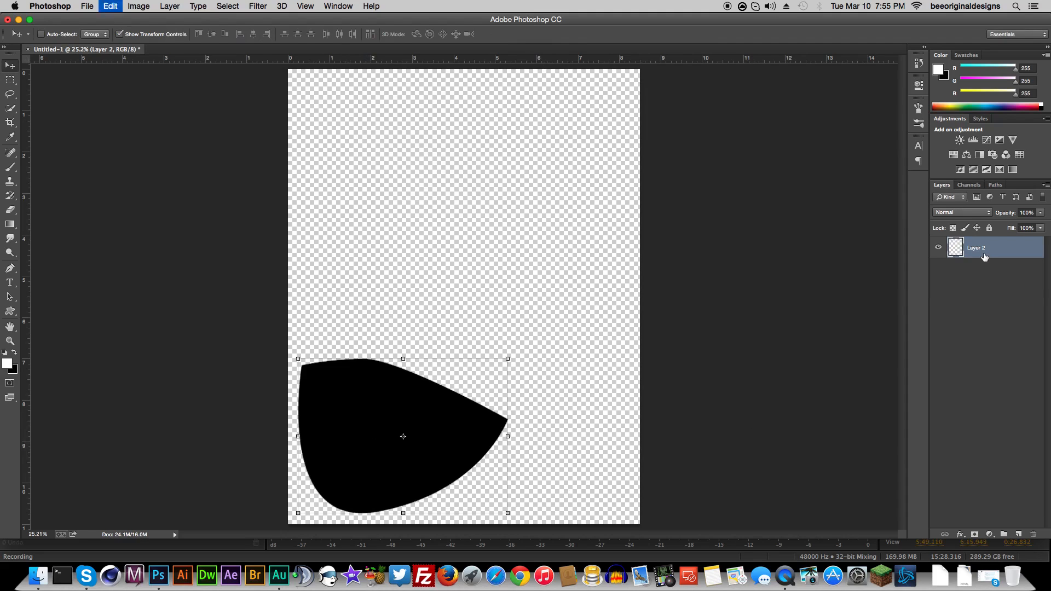
key(super+alt+z)
key(super+alt+z)
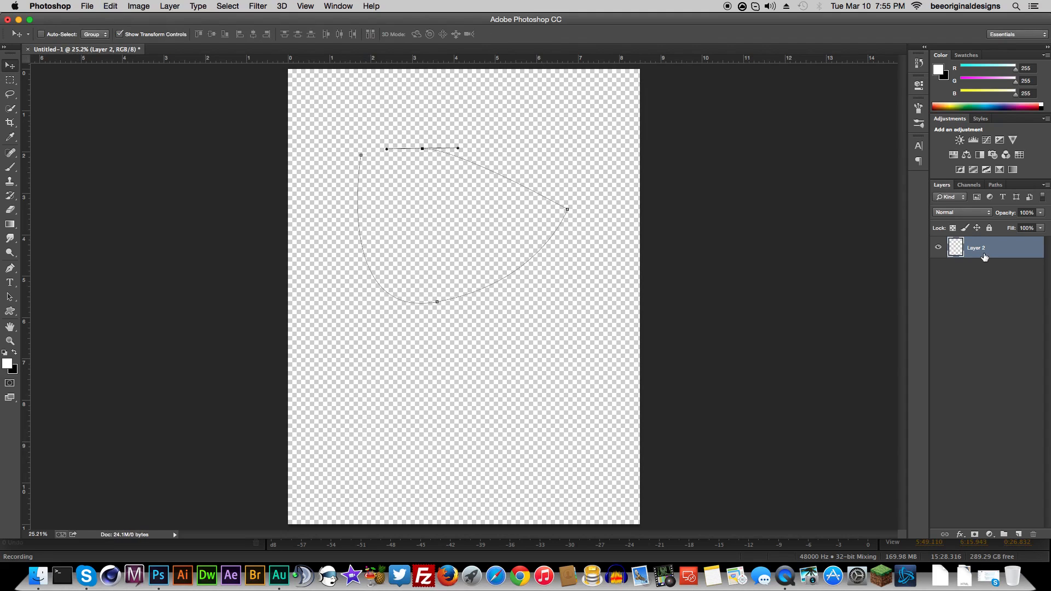
key(super+alt+z)
key(super+alt+z)
Draw a closed four-sided straight-edged path about 4.3 inches wide and 3.9 inches tall in the page's upper half
key(p)
click(370, 184)
shift+click(371, 339)
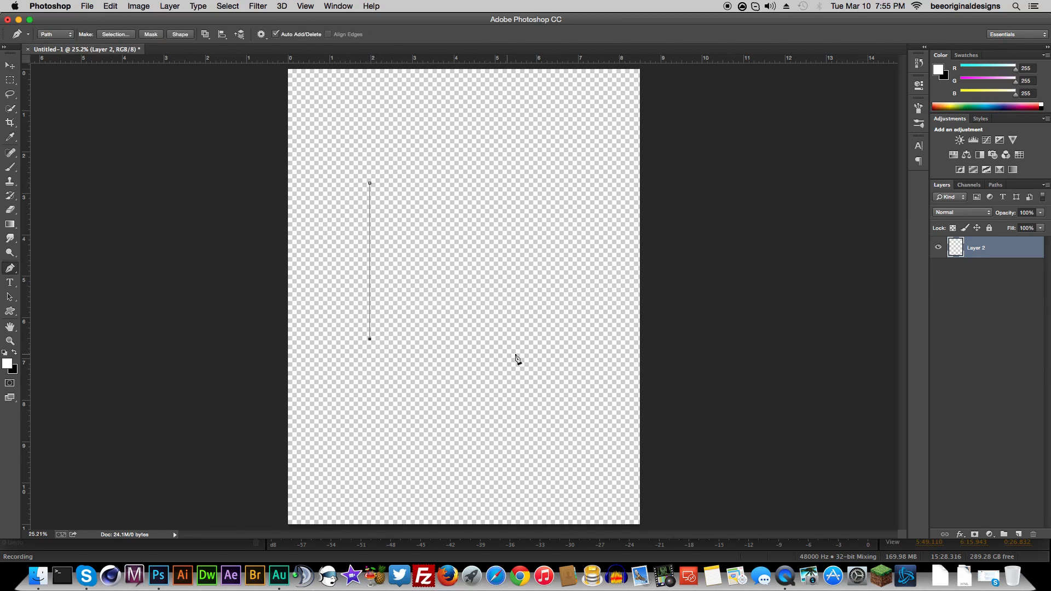
shift+click(547, 341)
shift+click(541, 179)
click(370, 182)
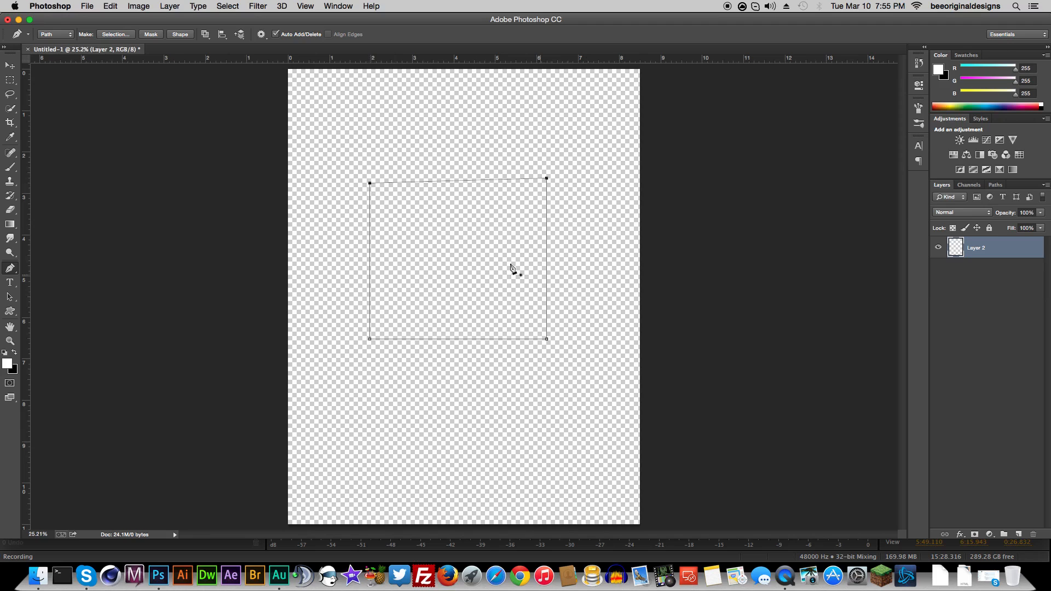
Define the four-sided path as a custom shape named box4tutorial
right_click(473, 285)
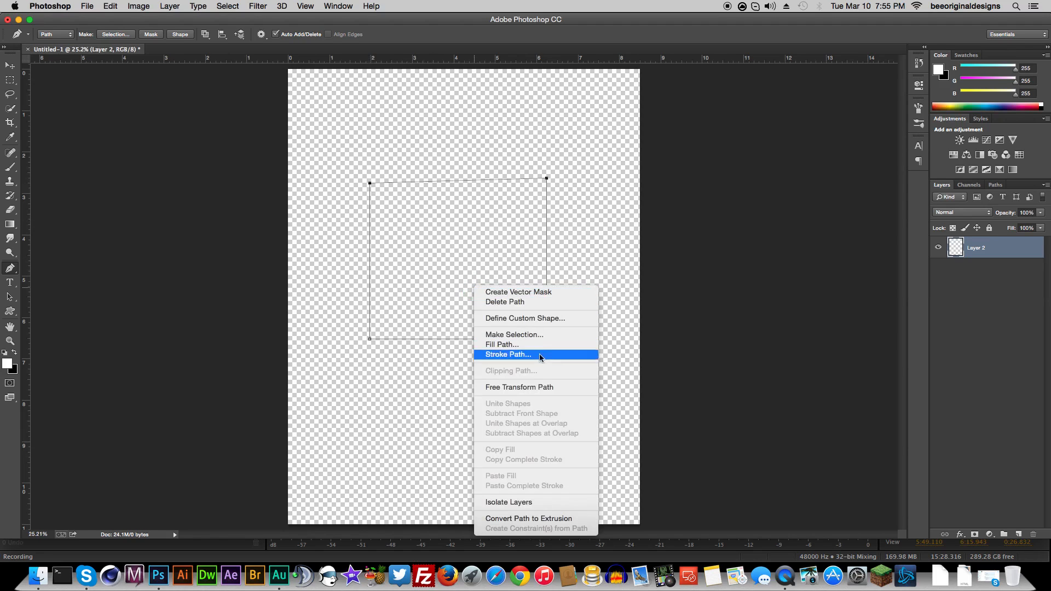
click(539, 319)
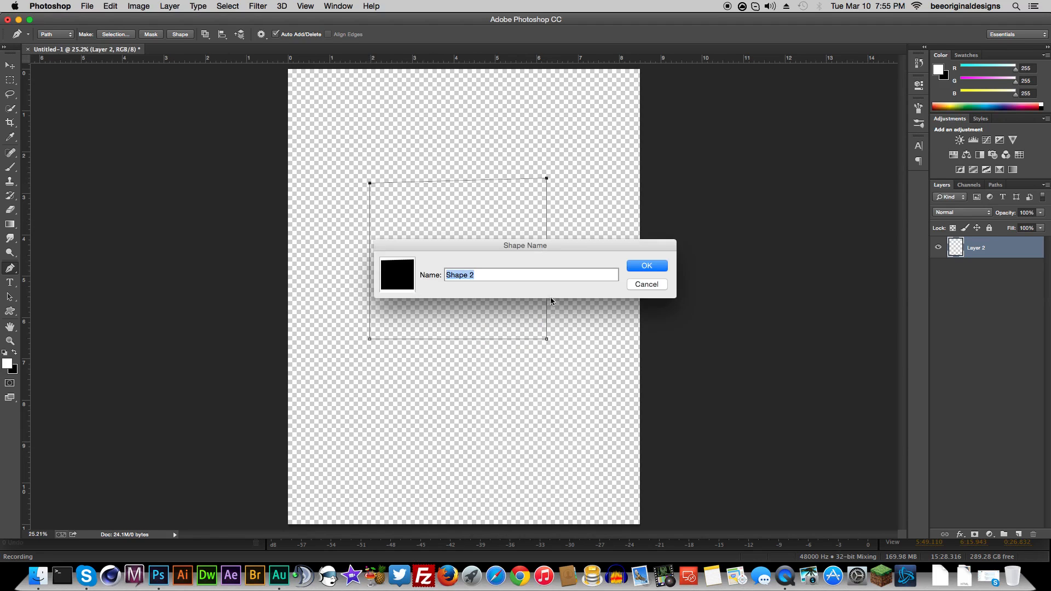
text(box4tutorial)
key(Return)
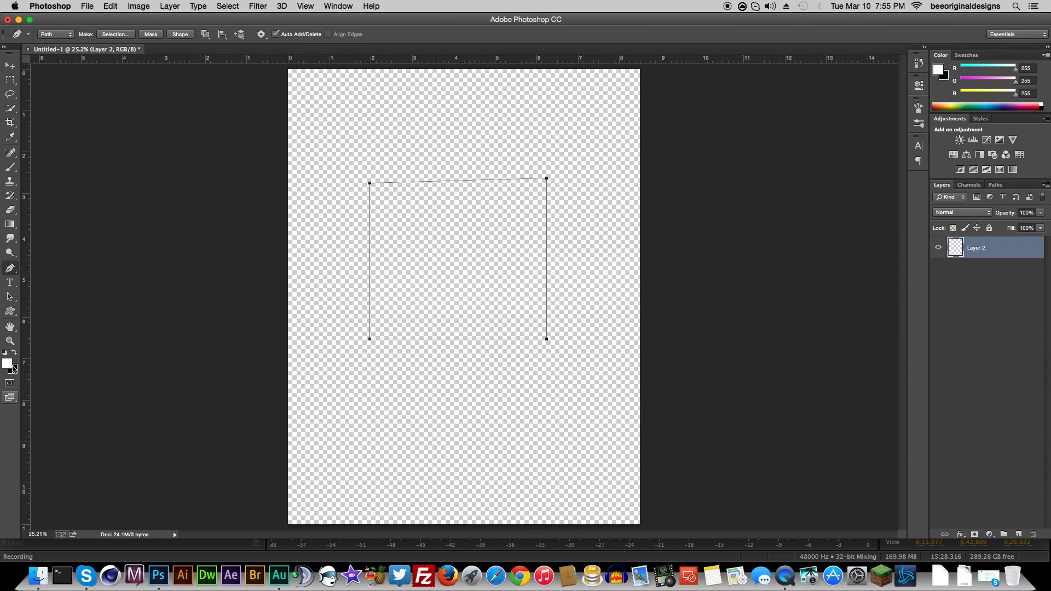
Activate the Custom Shape tool and choose the newly defined box, the last shape in the library
click(7, 312)
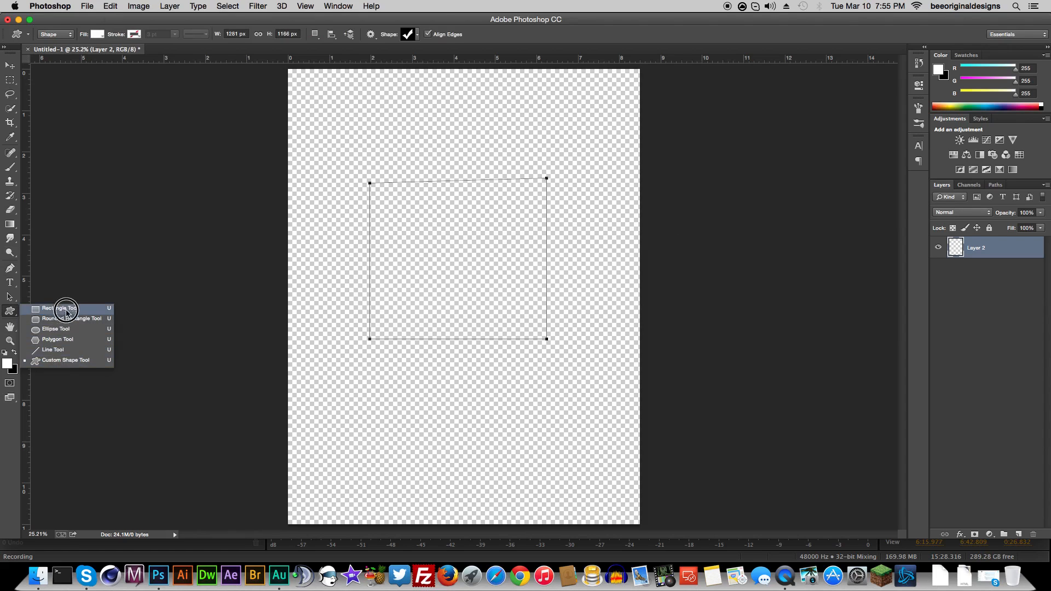
click(71, 361)
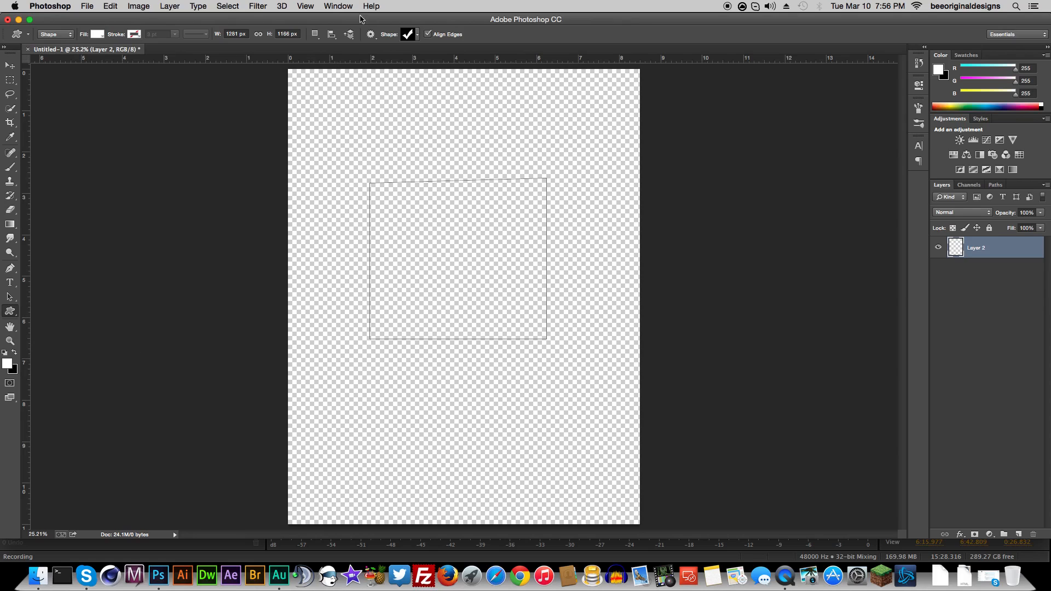
click(414, 34)
scroll(555, 142, down, 6)
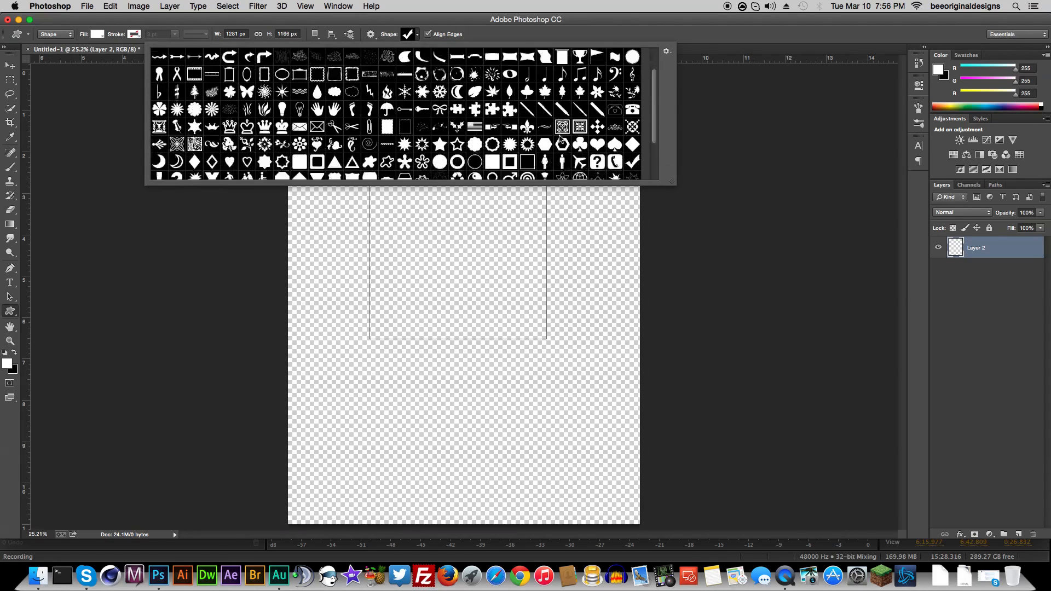
click(195, 172)
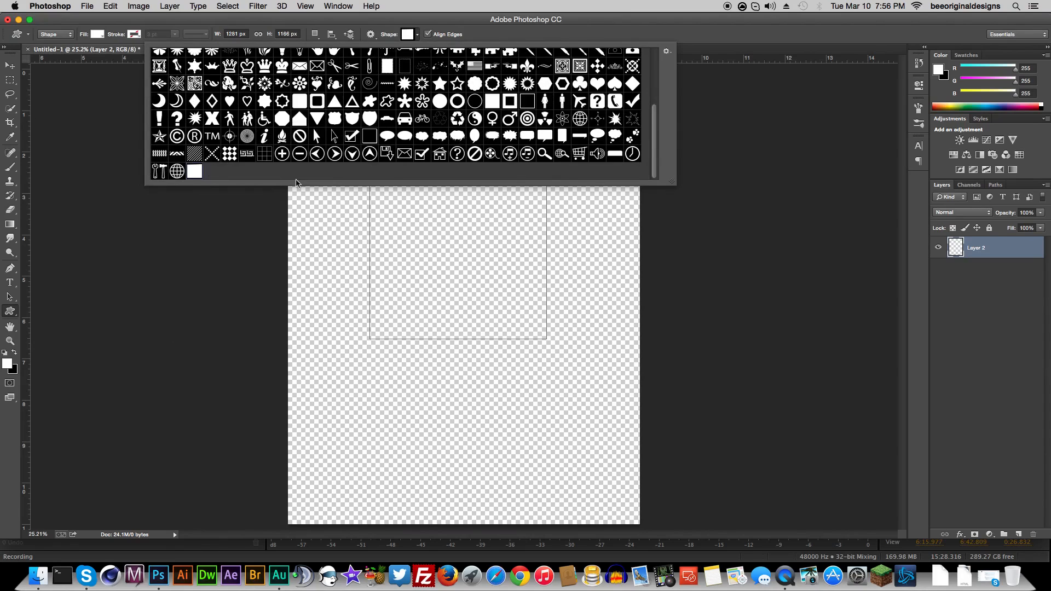
Add a new layer and draw the custom box shape on it, about 2154 px wide and 1981 px tall
click(11, 64)
click(9, 311)
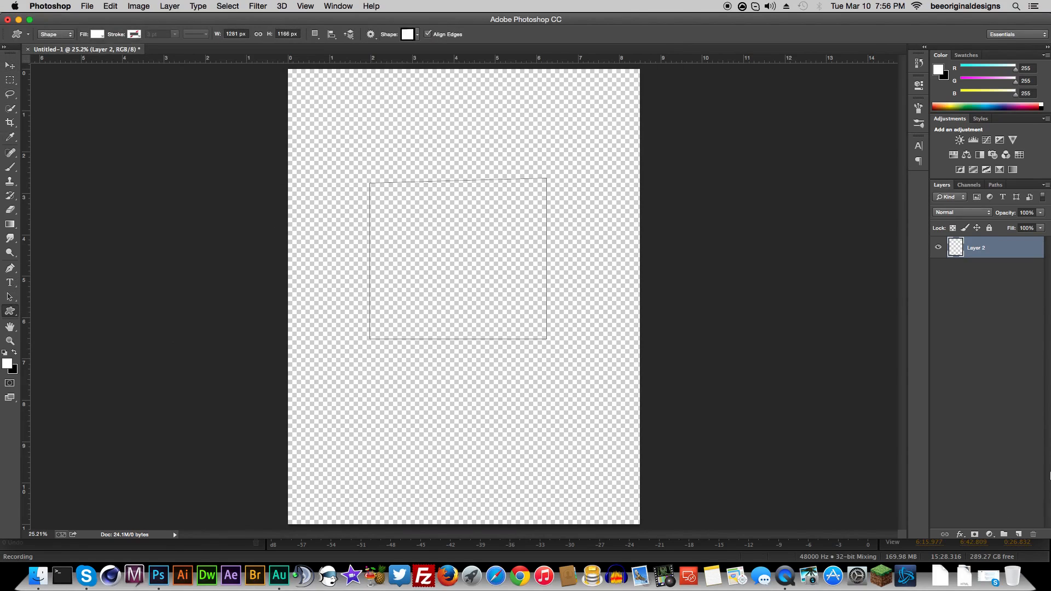
click(1018, 534)
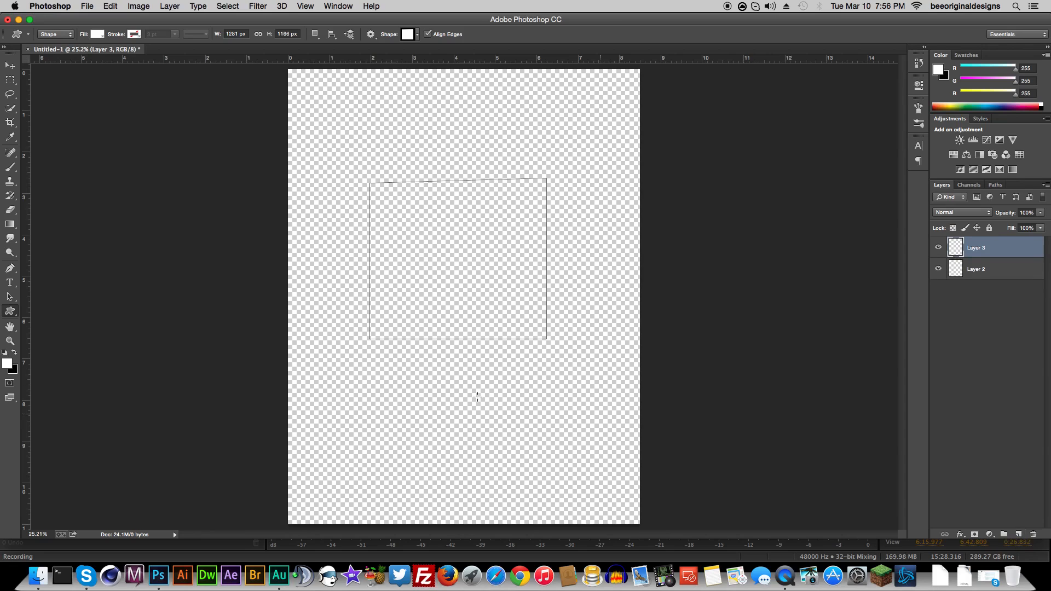
drag(315, 129, 613, 529)
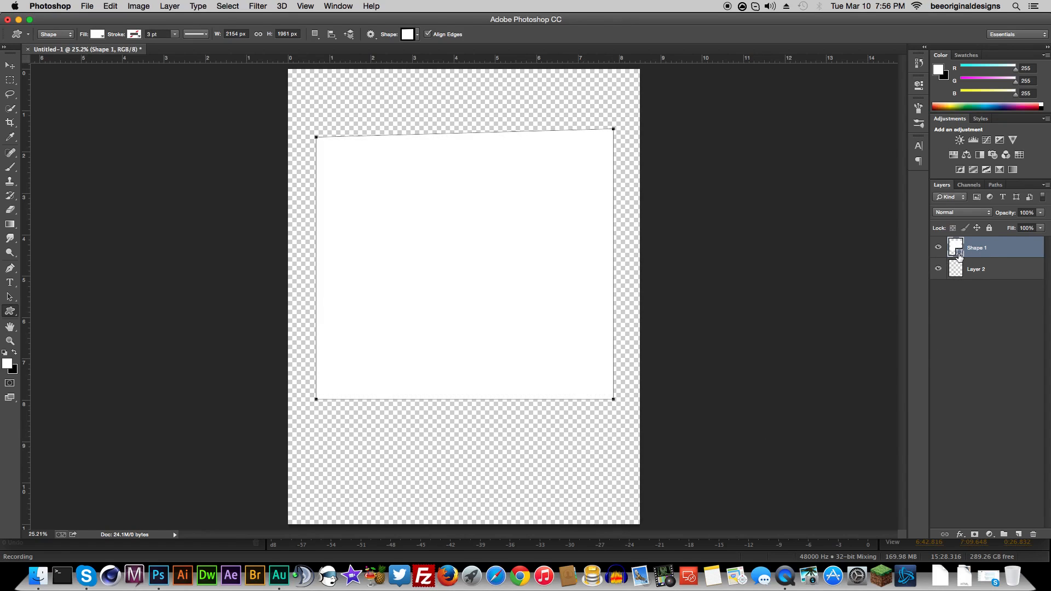
Change the box shape's fill color to a bright, saturated turquoise green
double_click(959, 251)
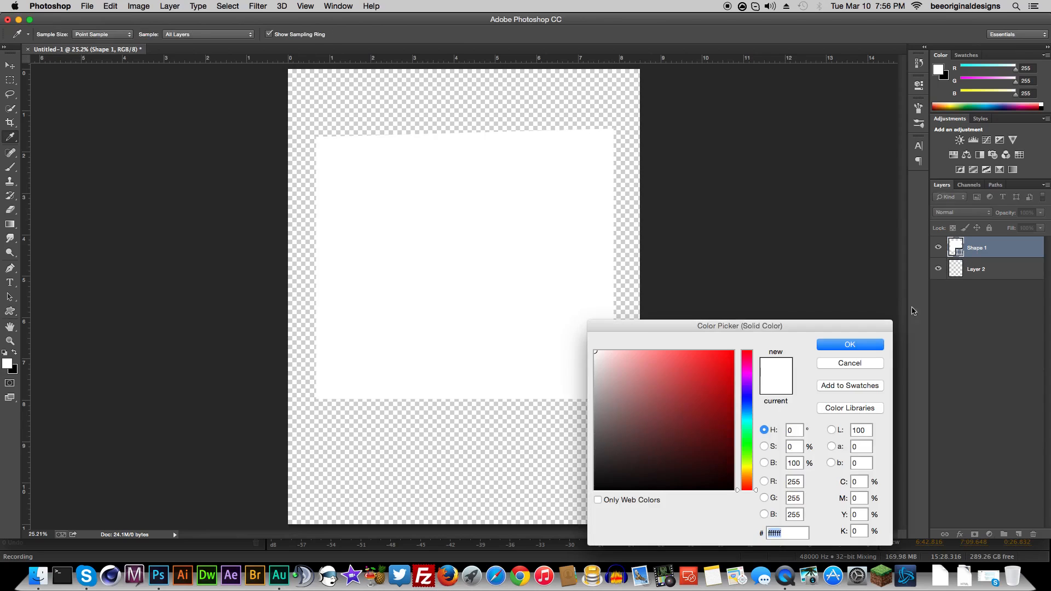
click(732, 351)
drag(747, 394, 750, 448)
click(749, 430)
drag(747, 428, 749, 425)
click(853, 345)
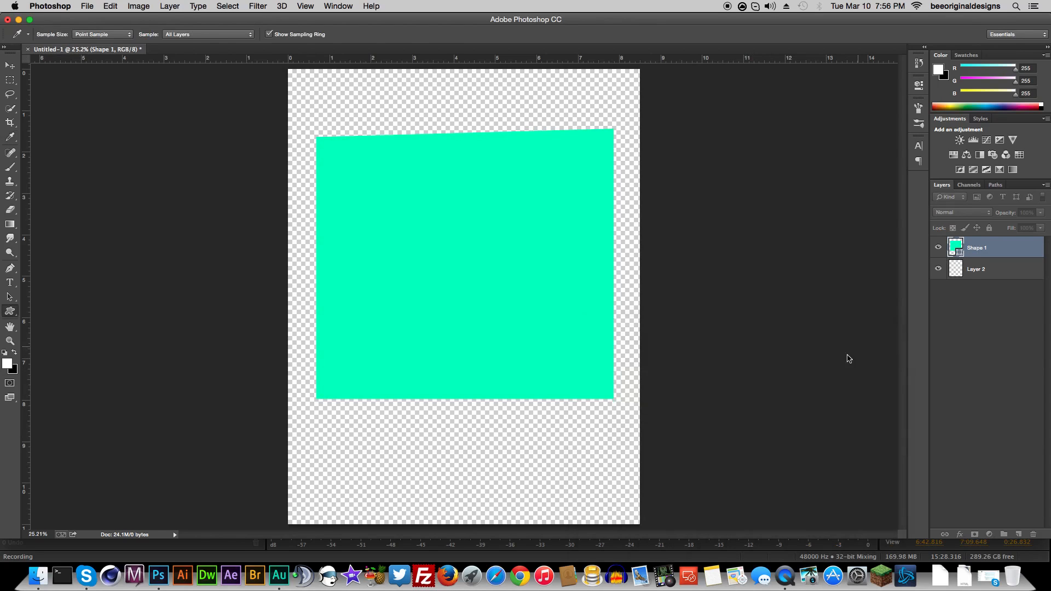
Reposition the turquoise box shape and enlarge it proportionally to about 228% so it extends beyond the canvas, then apply the transform
key(v)
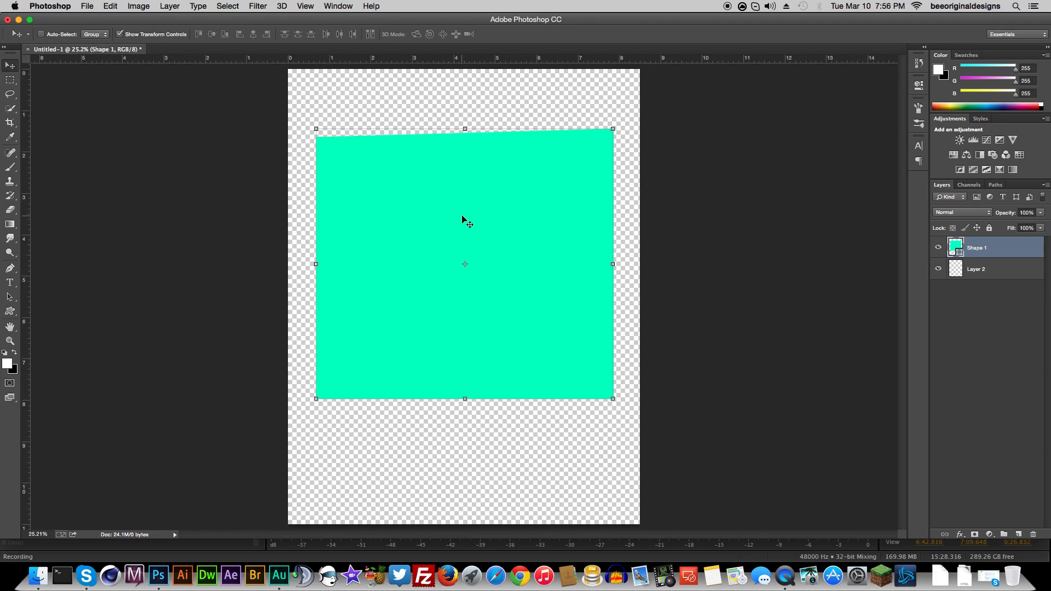
drag(515, 202, 522, 226)
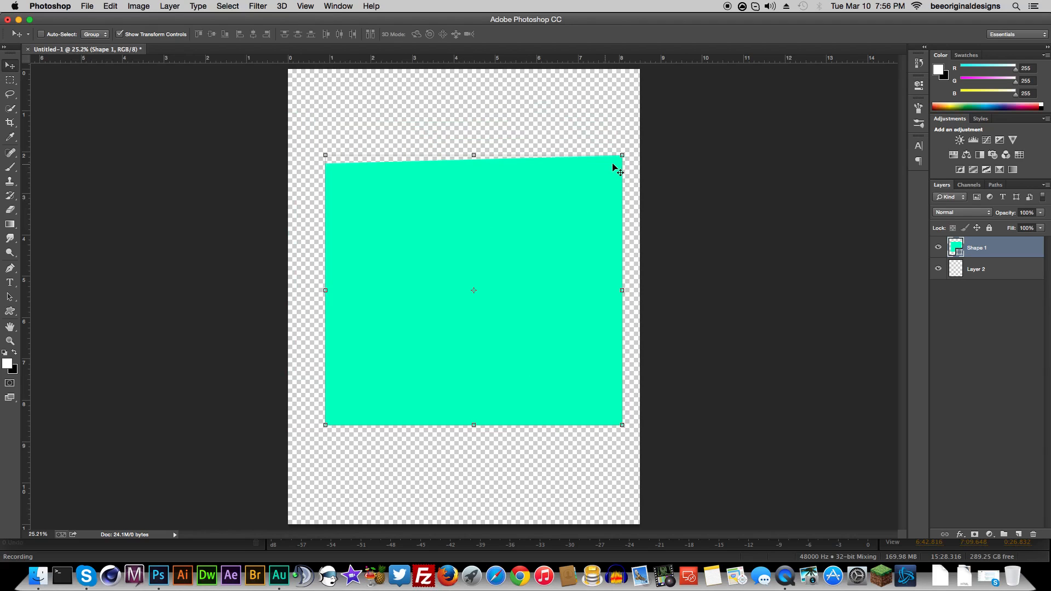
drag(622, 155, 734, 66)
drag(580, 270, 476, 205)
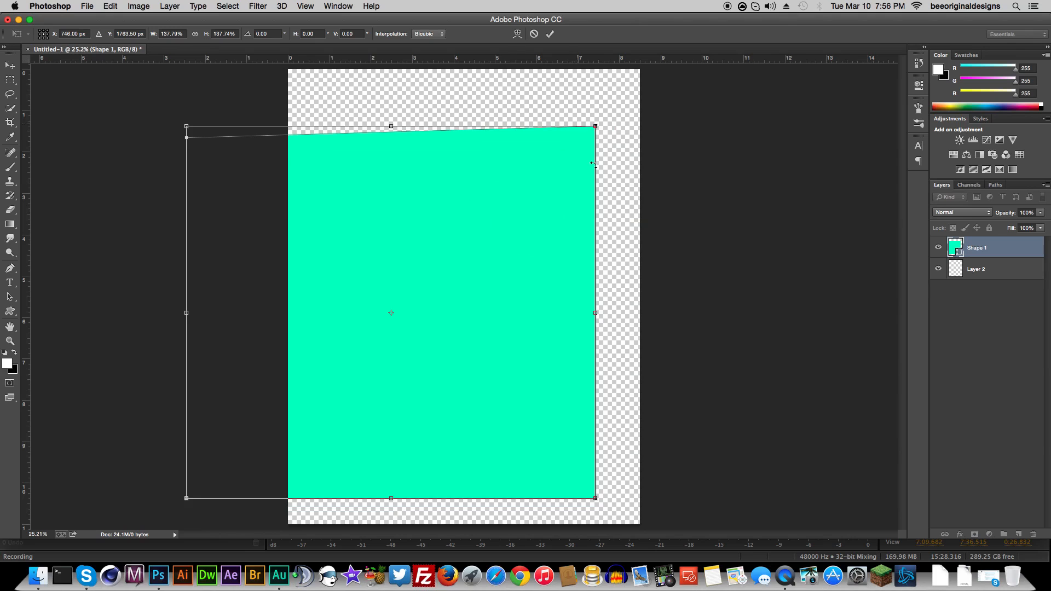
drag(596, 126, 972, 4)
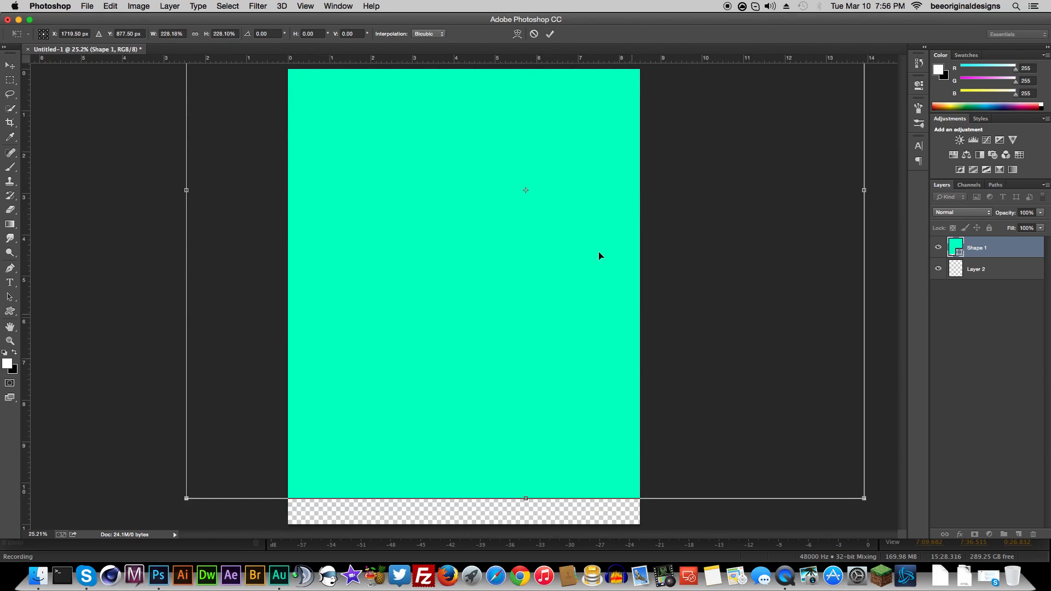
click(550, 35)
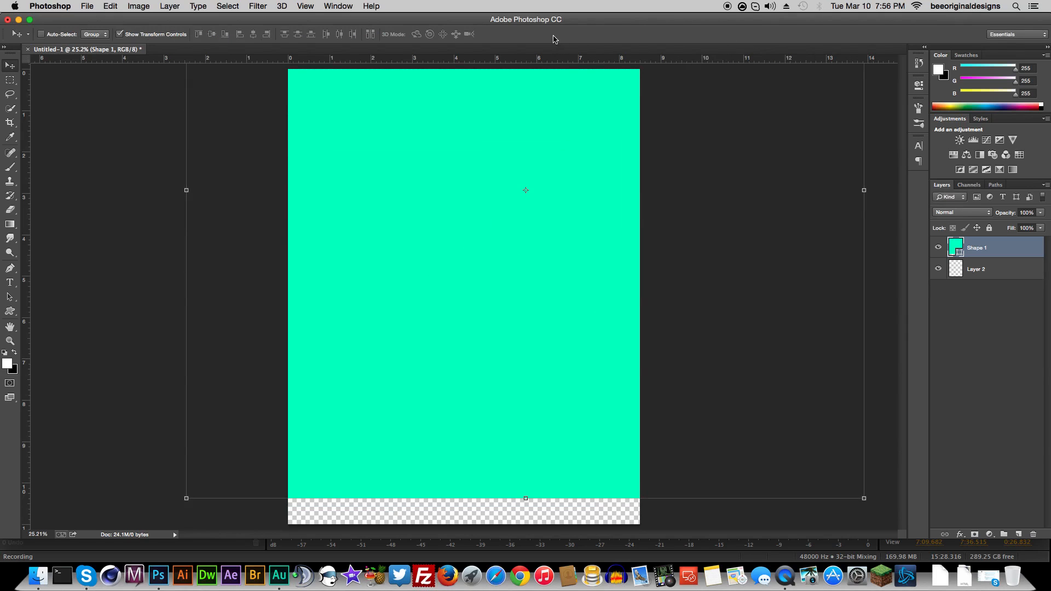
Inspect the enlarged box's bottom edge at 100% zoom, and delete the box's shape layer
key(super+1)
key(space)
drag(470, 405, 509, 185)
drag(436, 442, 457, 372)
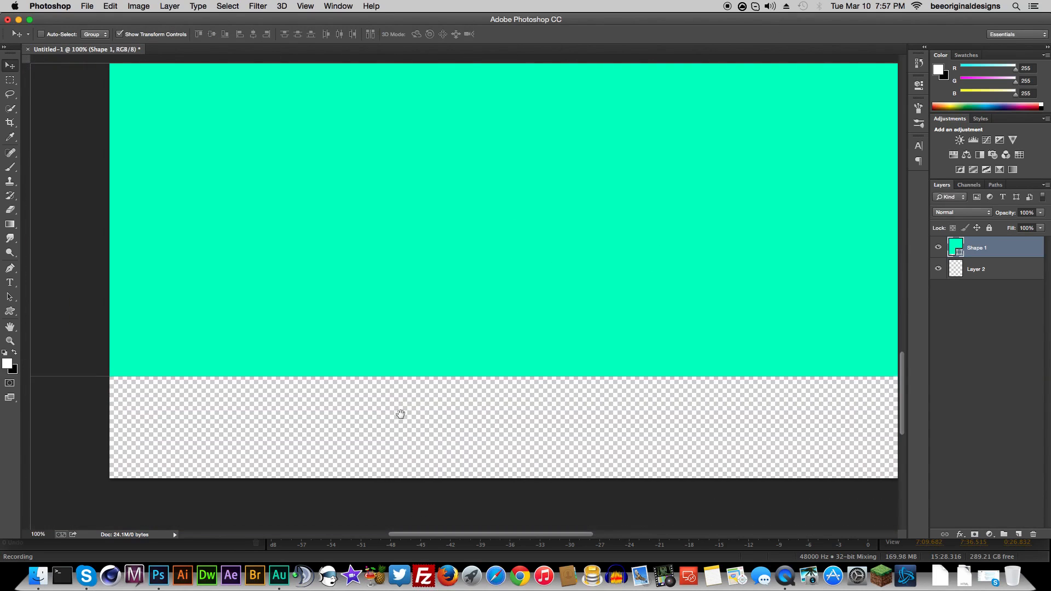
click(400, 415)
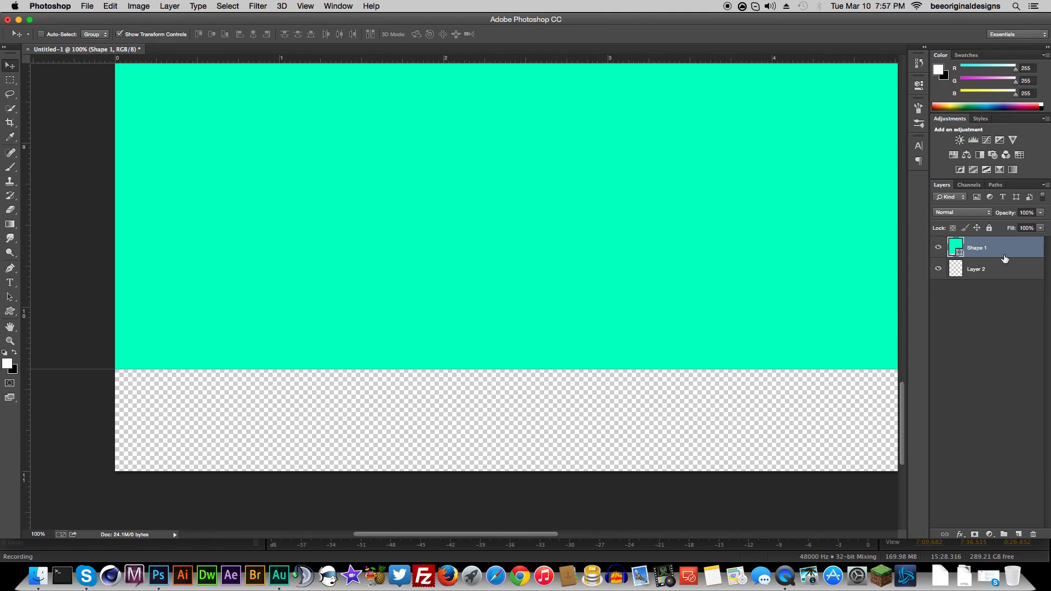
key(super+0)
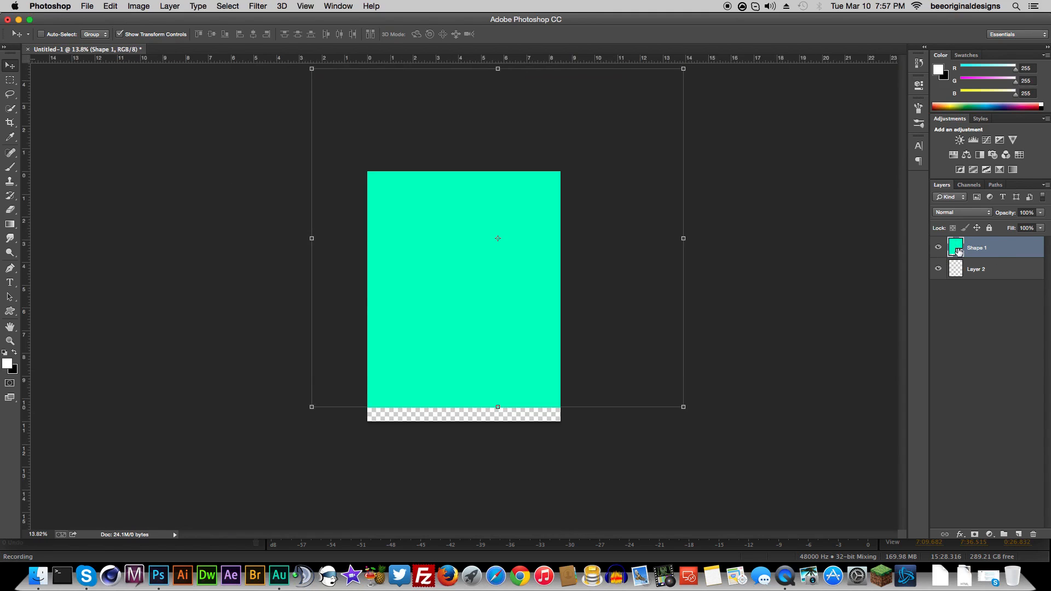
key(BackSpace)
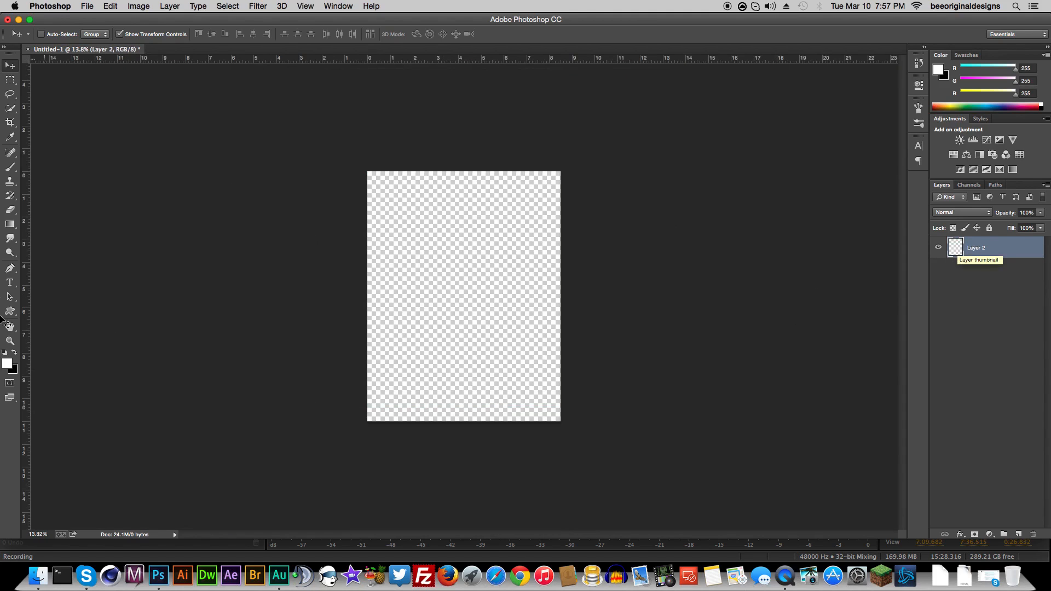
Draw a white rectangle about 2183 × 275 px near the page top and a square about 736 px per side below it
drag(9, 312, 60, 313)
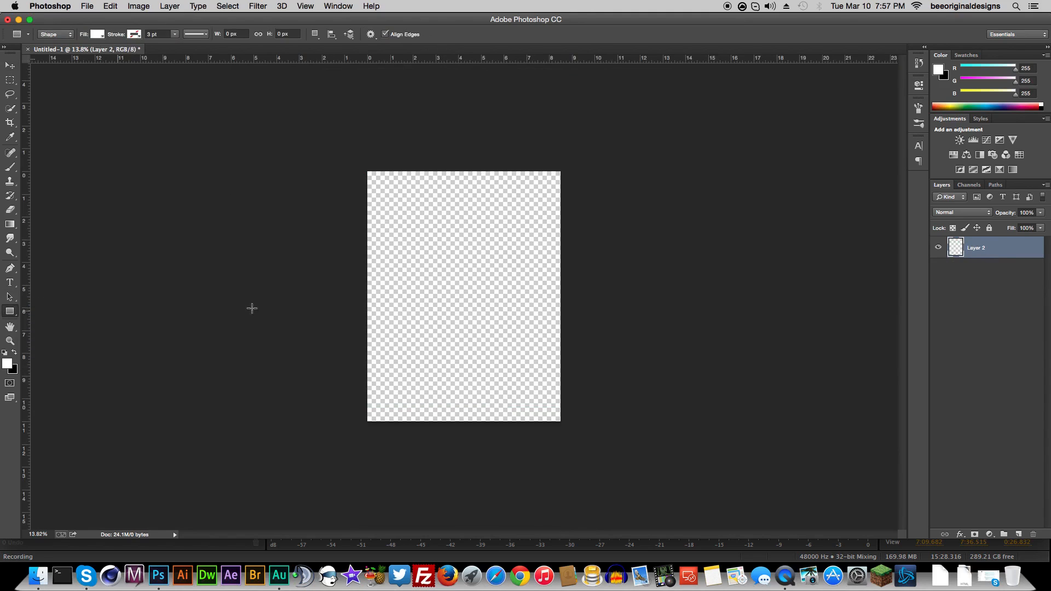
drag(389, 208, 473, 219)
drag(451, 266, 481, 292)
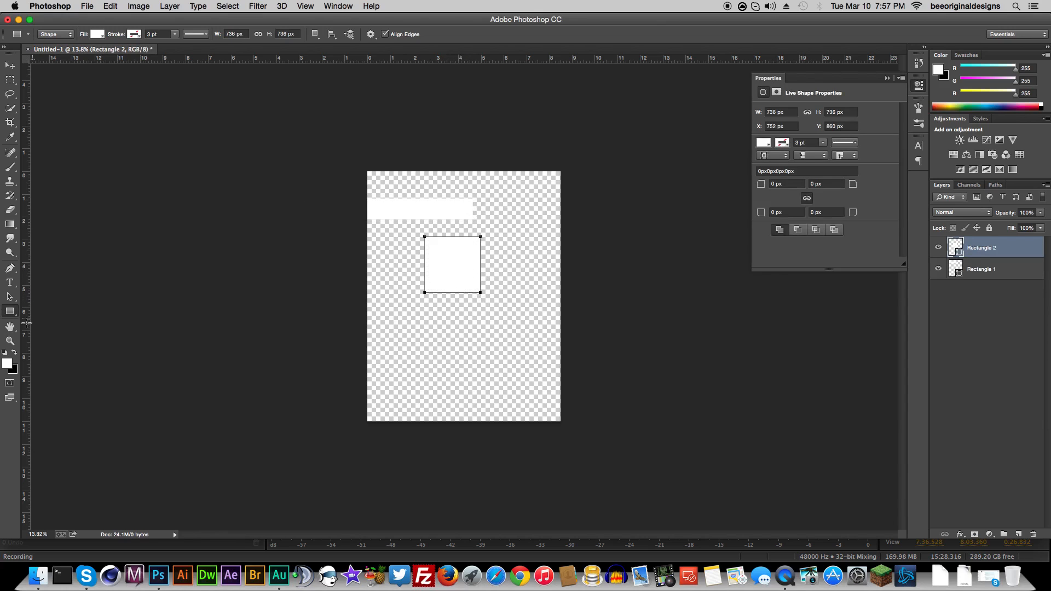
Draw a rounded square about 715 px per side with an 81 px corner radius low on the page and shift it slightly upward
drag(9, 311, 10, 311)
click(64, 321)
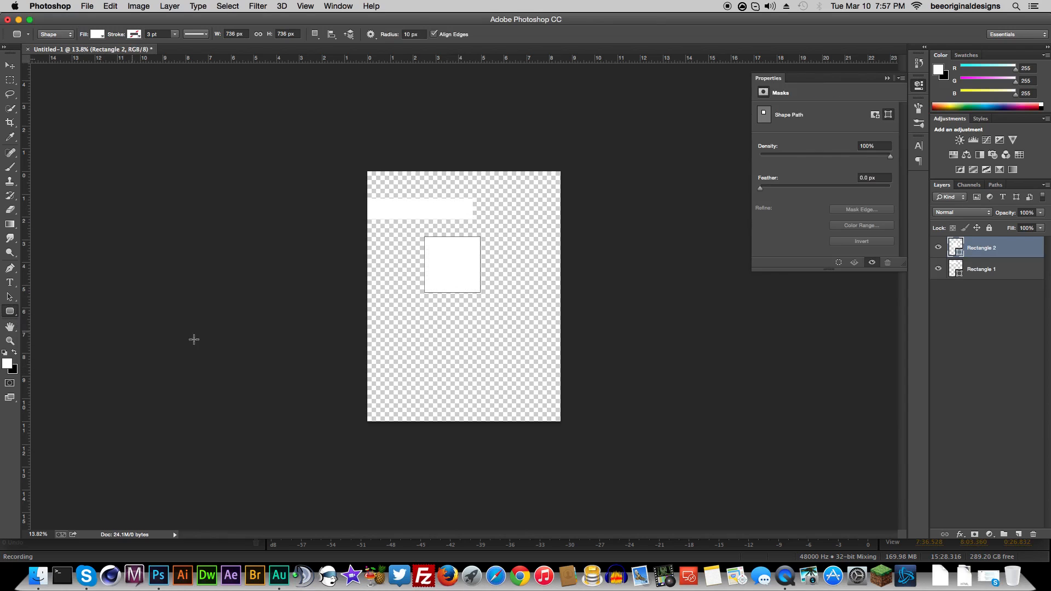
drag(388, 37, 424, 74)
drag(409, 352, 464, 406)
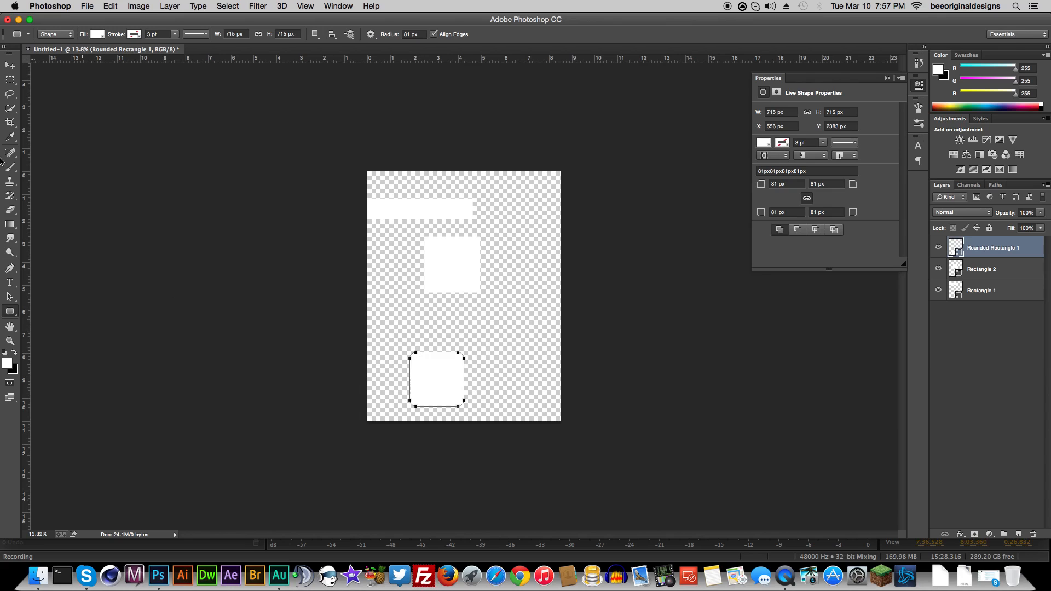
click(9, 66)
drag(441, 379, 474, 368)
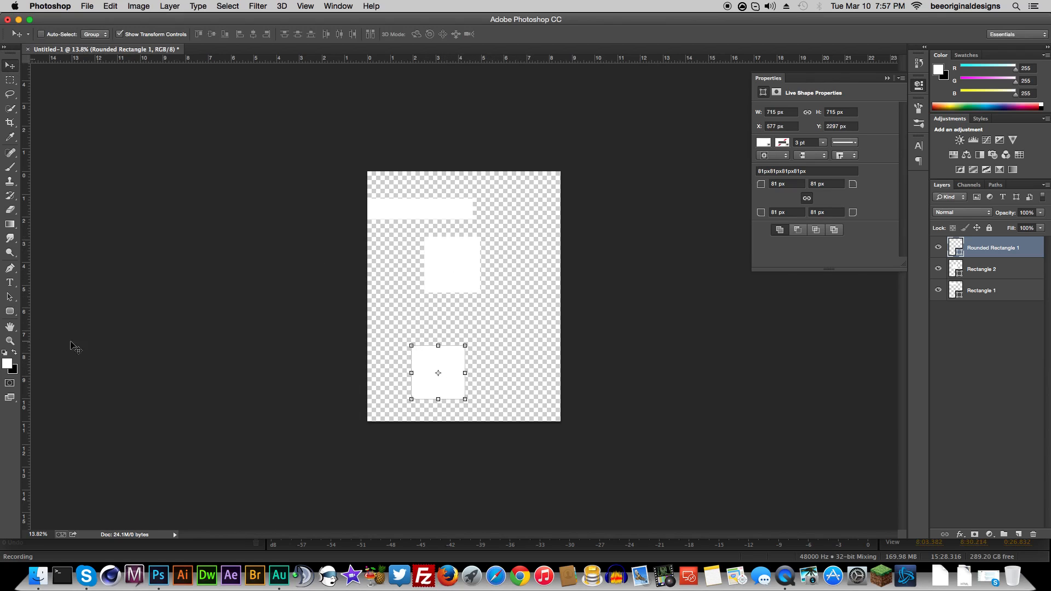
Draw a flat ellipse about 607 × 95 px, a narrow upright ellipse, a circle, and a six-sided polygon about 638 × 737 px
drag(18, 312, 56, 326)
drag(491, 207, 532, 272)
drag(504, 318, 545, 359)
drag(9, 310, 49, 342)
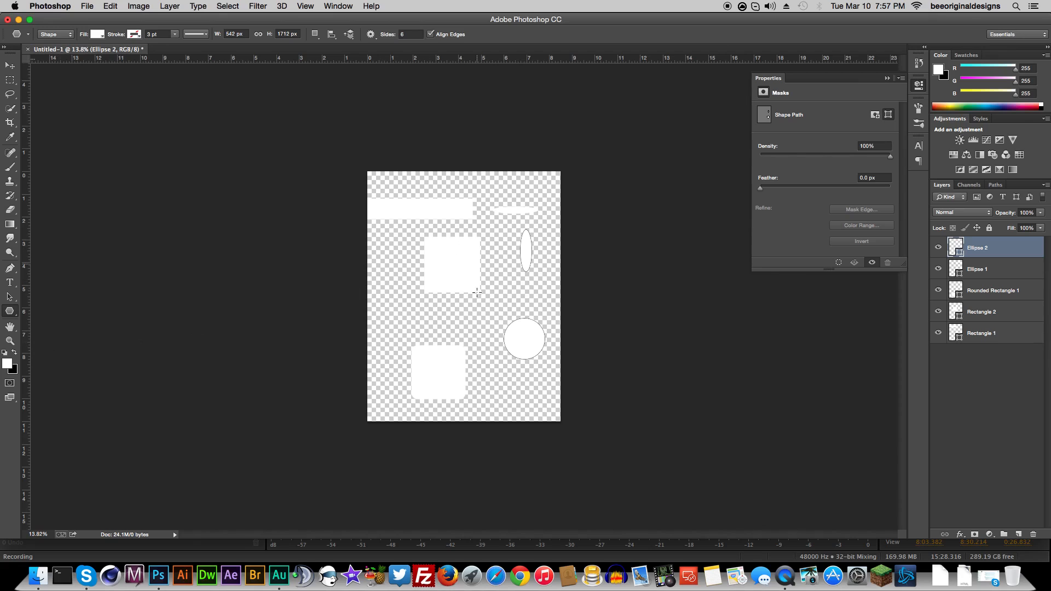
drag(394, 303, 405, 334)
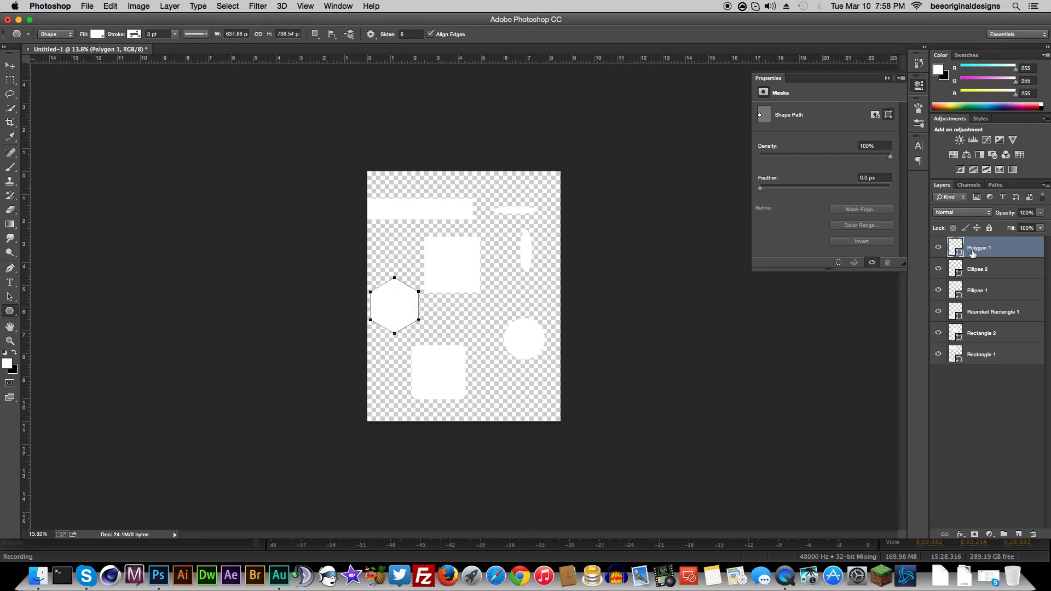
Stretch the hexagon to about 300% width and 186% height with its top tapered inward, and move it to the page's lower right
click(10, 65)
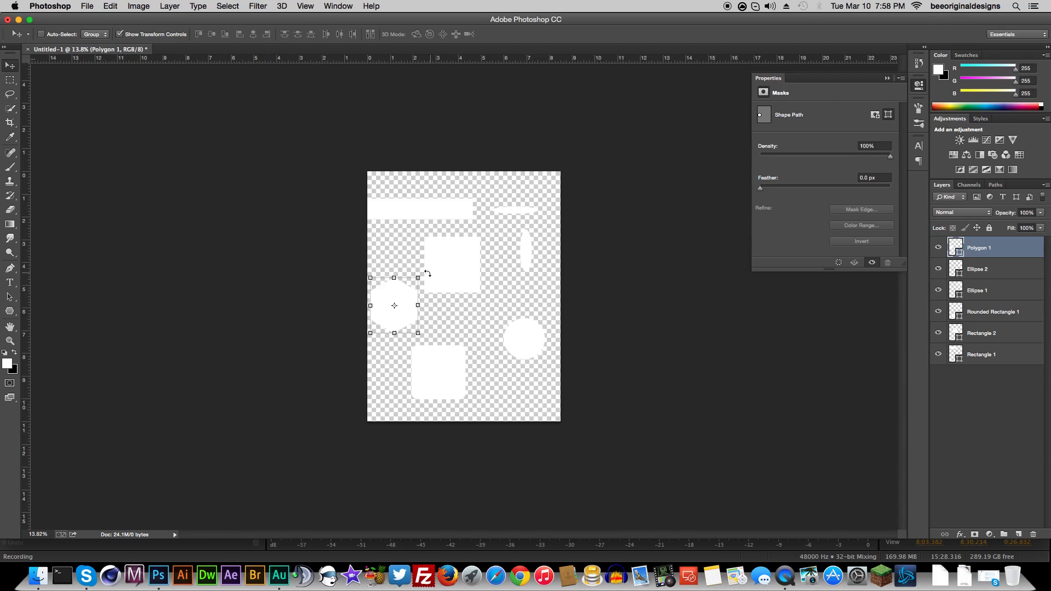
drag(418, 278, 410, 215)
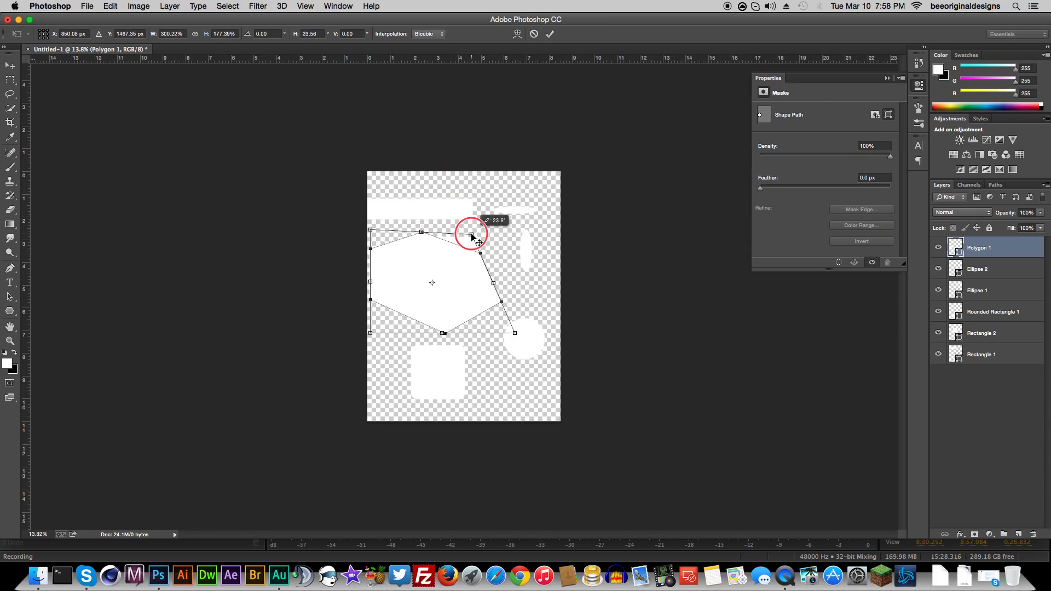
drag(513, 236, 459, 227)
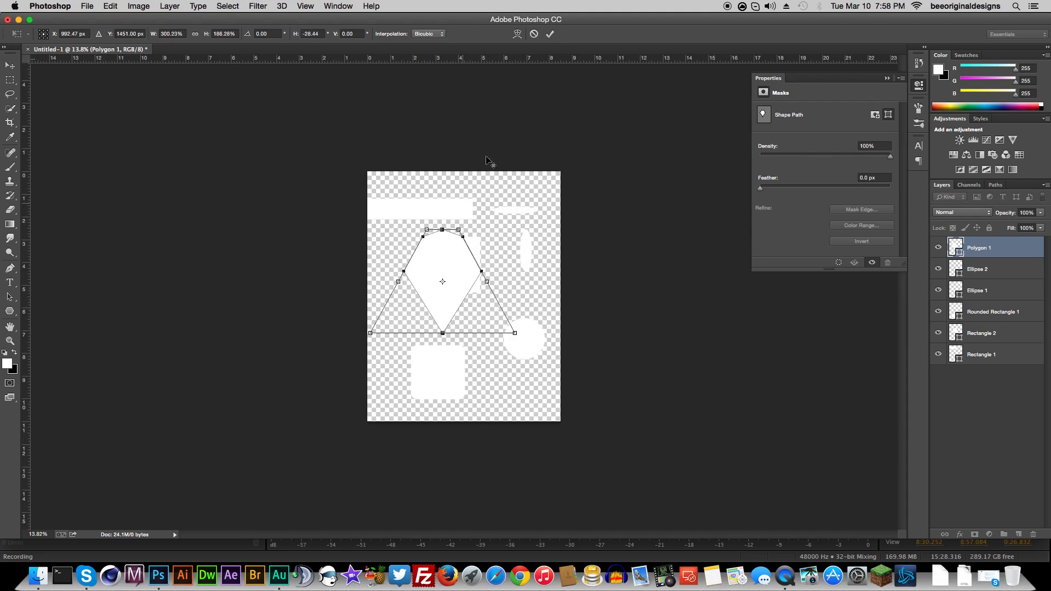
click(545, 34)
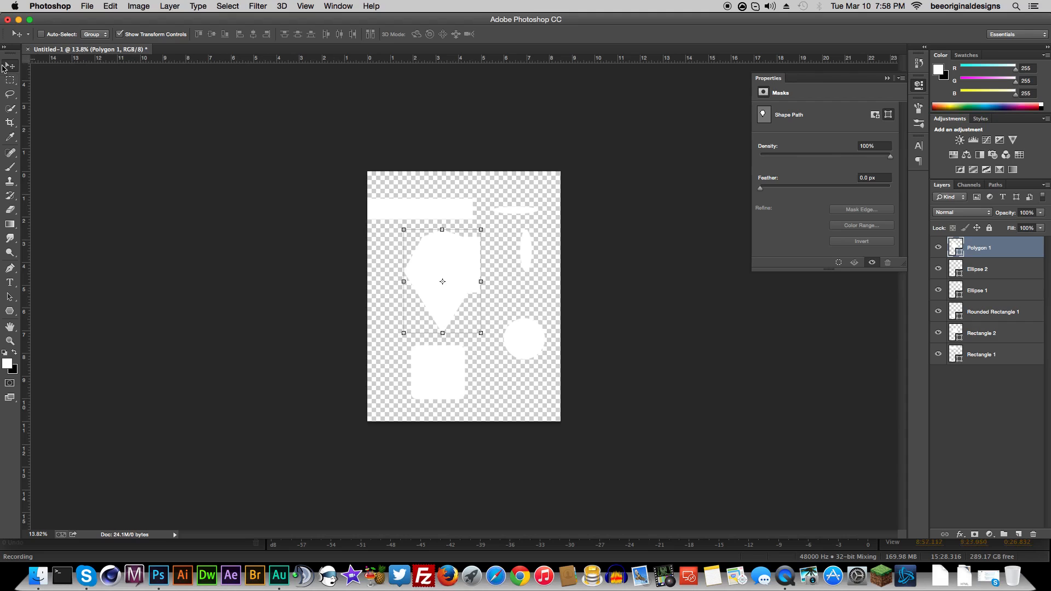
drag(426, 276, 529, 298)
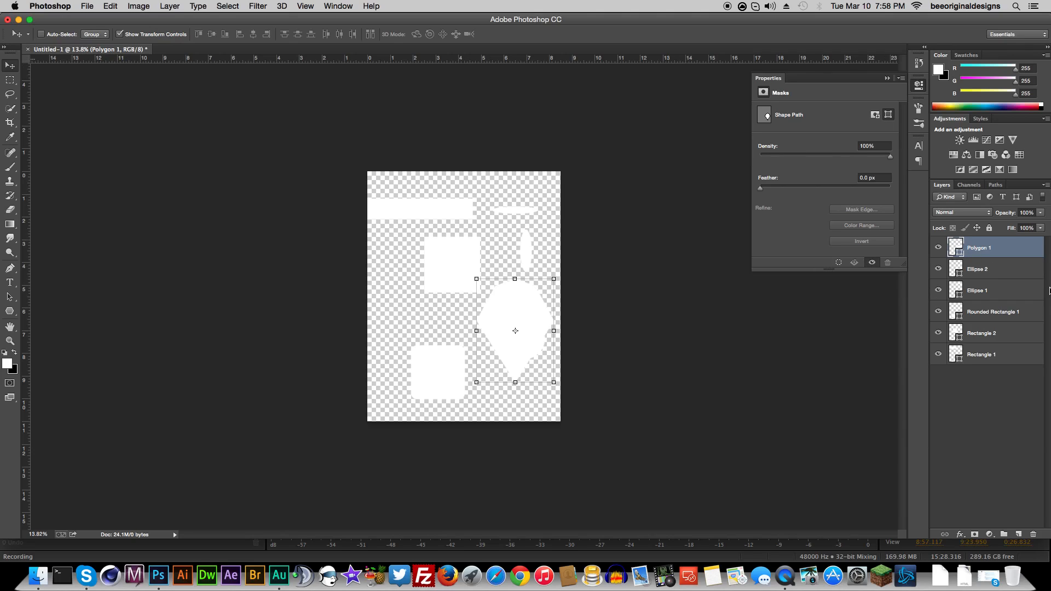
Delete all the polygon, ellipse and rectangle shape layers, leaving only a new empty layer
key(Delete)
key(Delete)
key(Delete)
key(Delete)
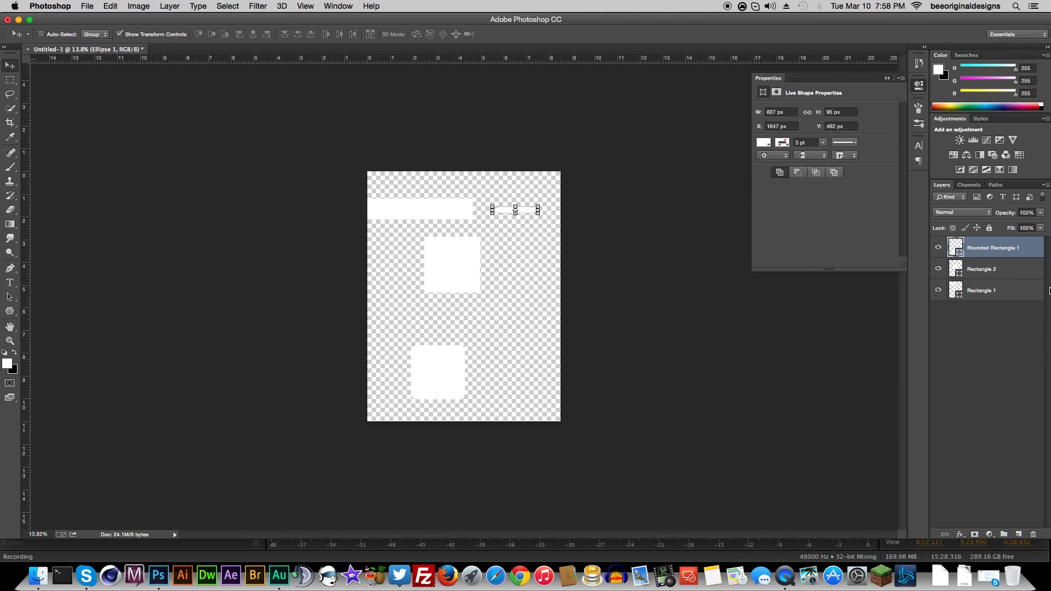
key(Delete)
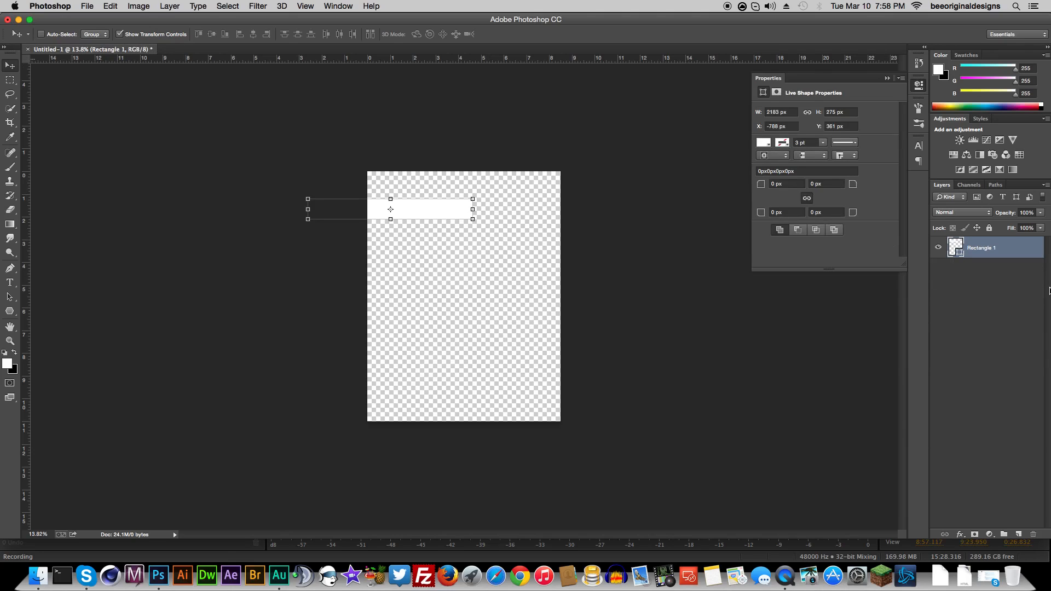
click(1018, 534)
click(982, 269)
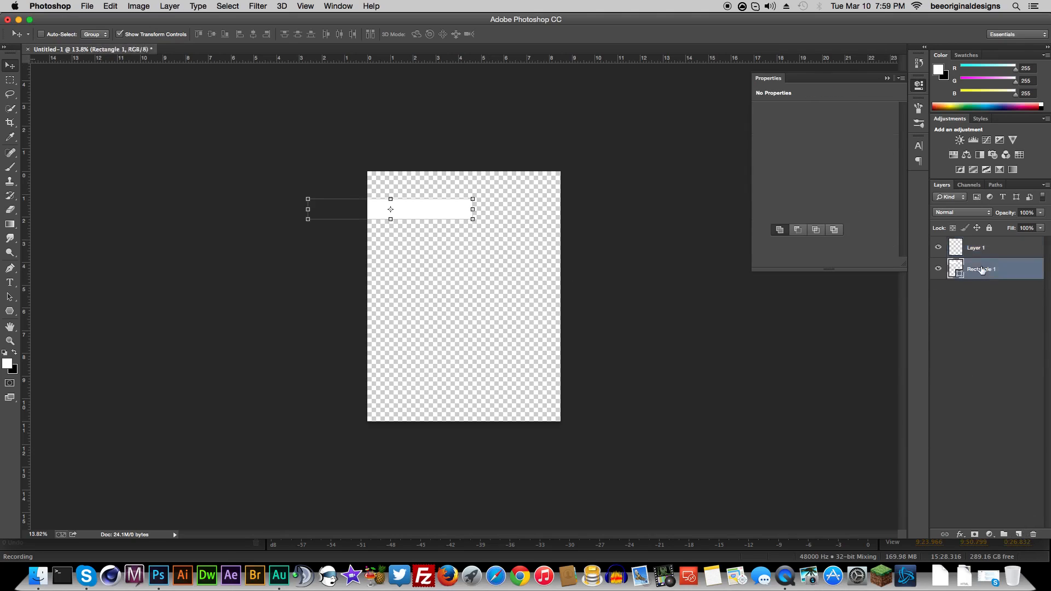
key(Delete)
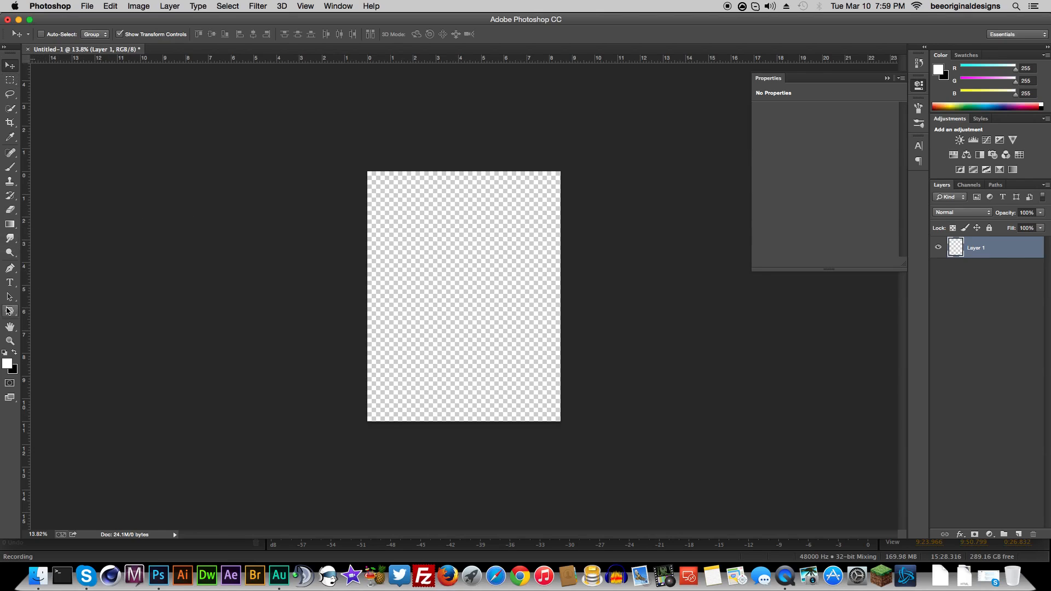
Draw a closed, irregular four-sided path with the Pen tool in the upper part of the page
click(12, 269)
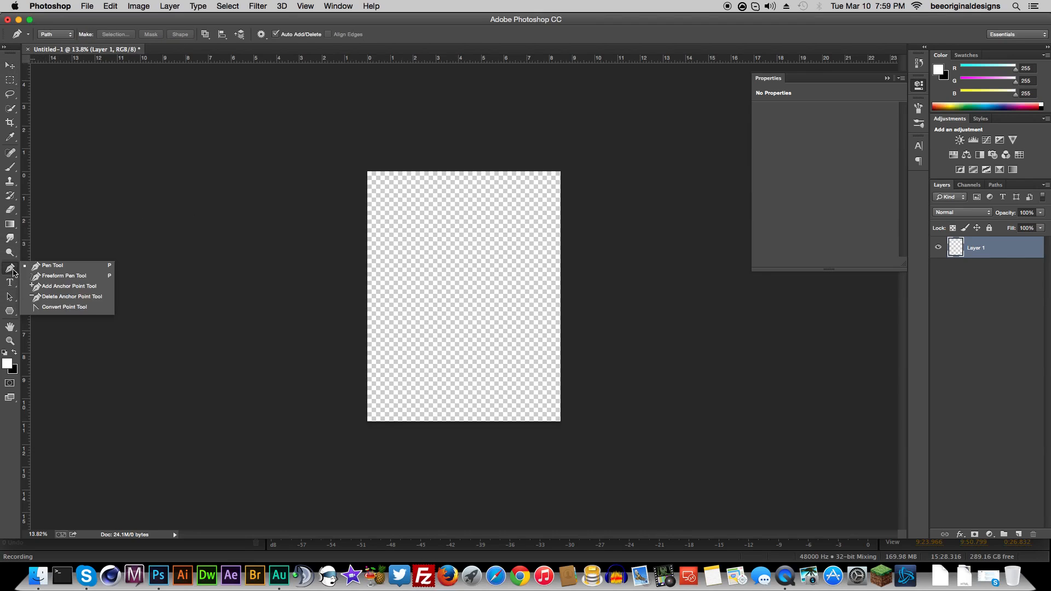
click(43, 265)
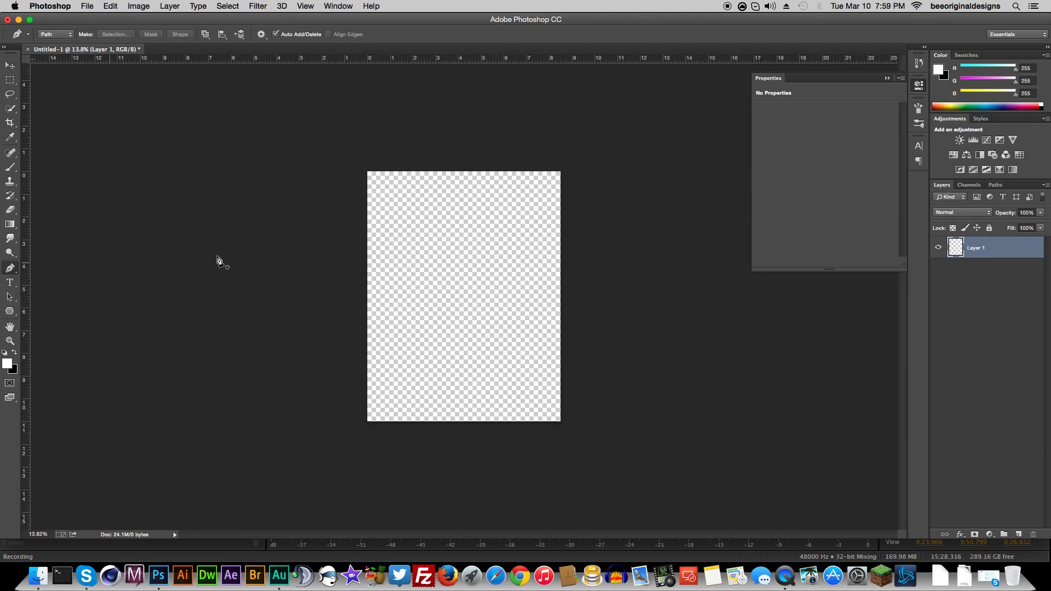
click(496, 198)
click(399, 262)
click(472, 323)
click(506, 255)
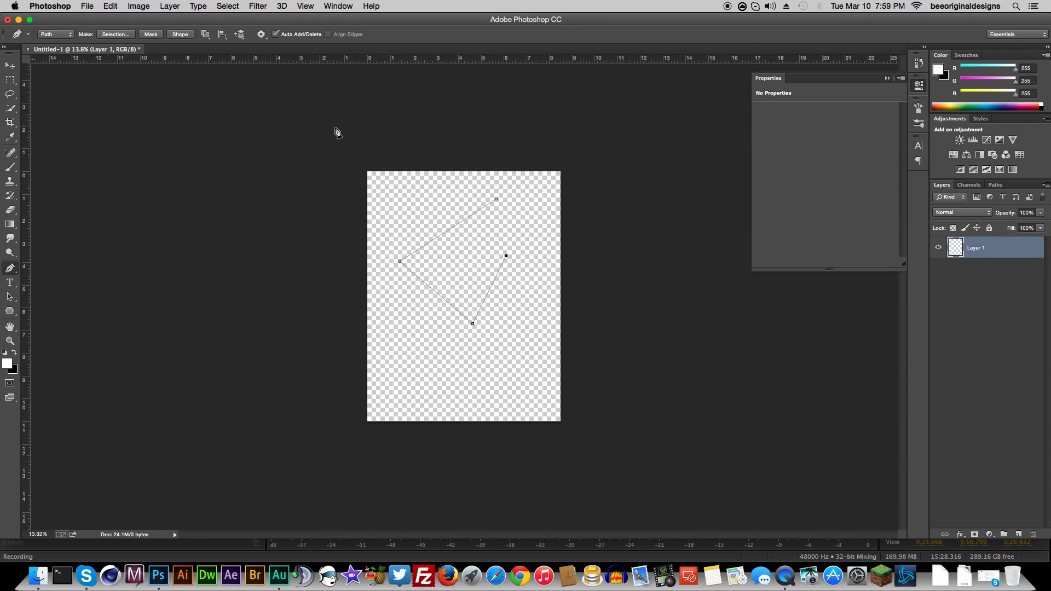
click(496, 199)
Draw a second closed path with five corner points below the four-sided one
click(408, 322)
click(500, 335)
click(480, 384)
click(416, 386)
click(402, 350)
click(408, 322)
Hide and show the work path by deselecting and reselecting it, and delete it
click(994, 185)
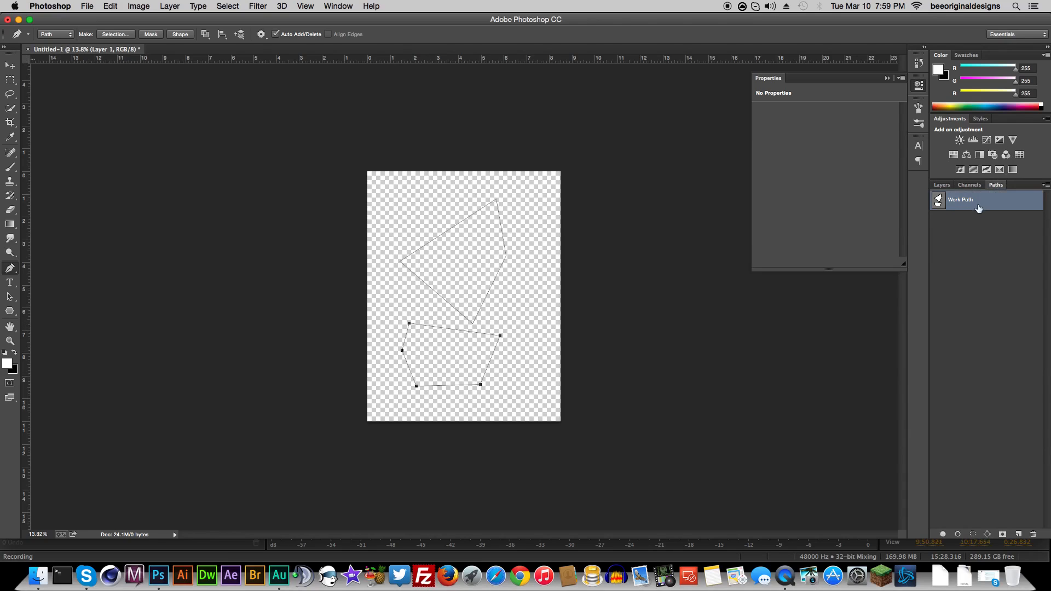
click(974, 234)
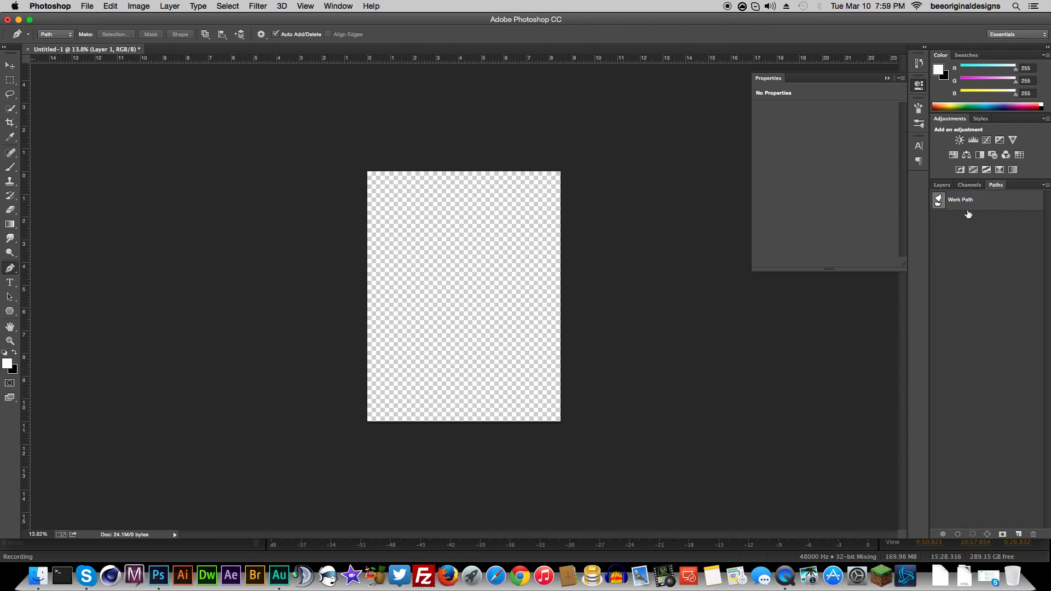
click(973, 209)
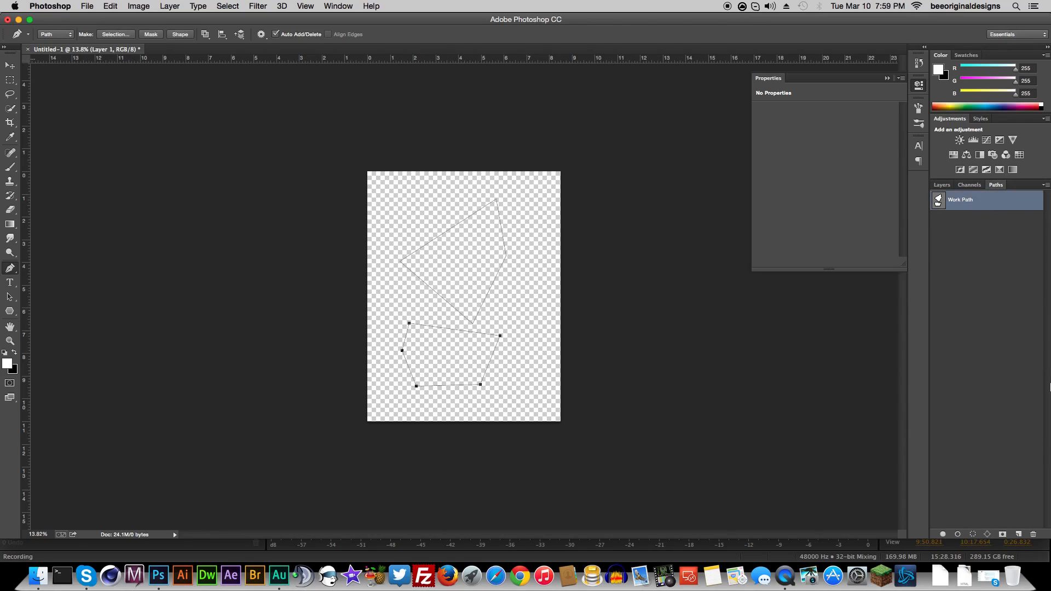
click(1033, 533)
click(602, 198)
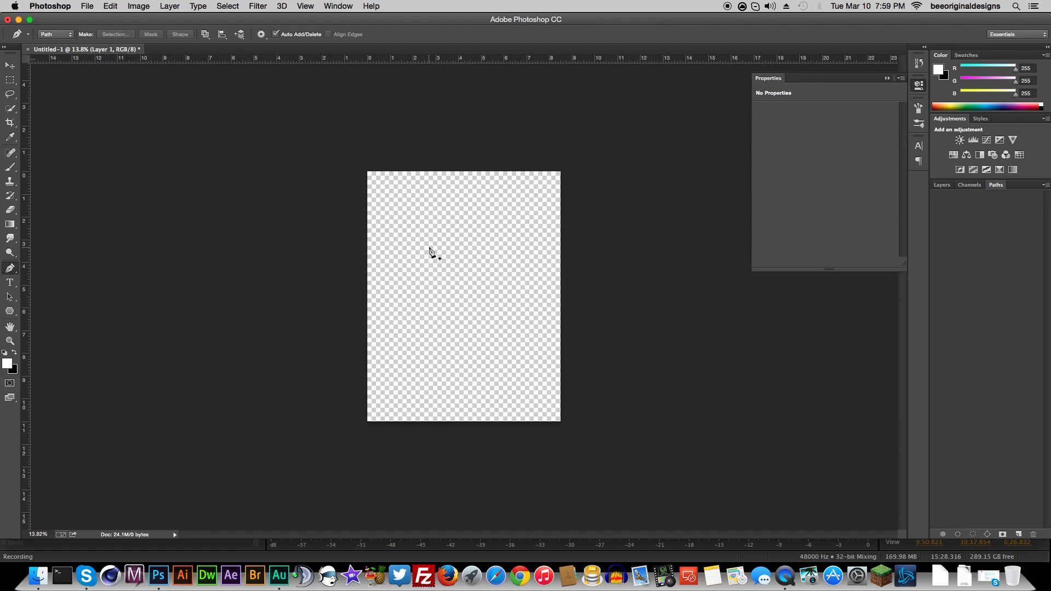
Draw a closed four-sided path, wider at its base, in the upper middle of the page
click(435, 222)
click(413, 291)
click(520, 308)
click(510, 230)
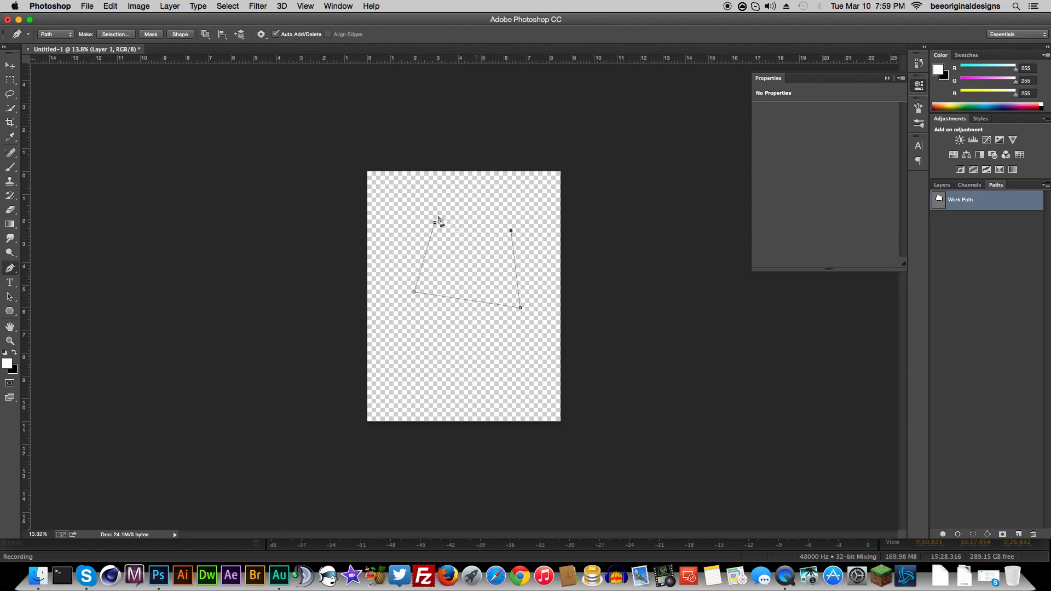
click(434, 222)
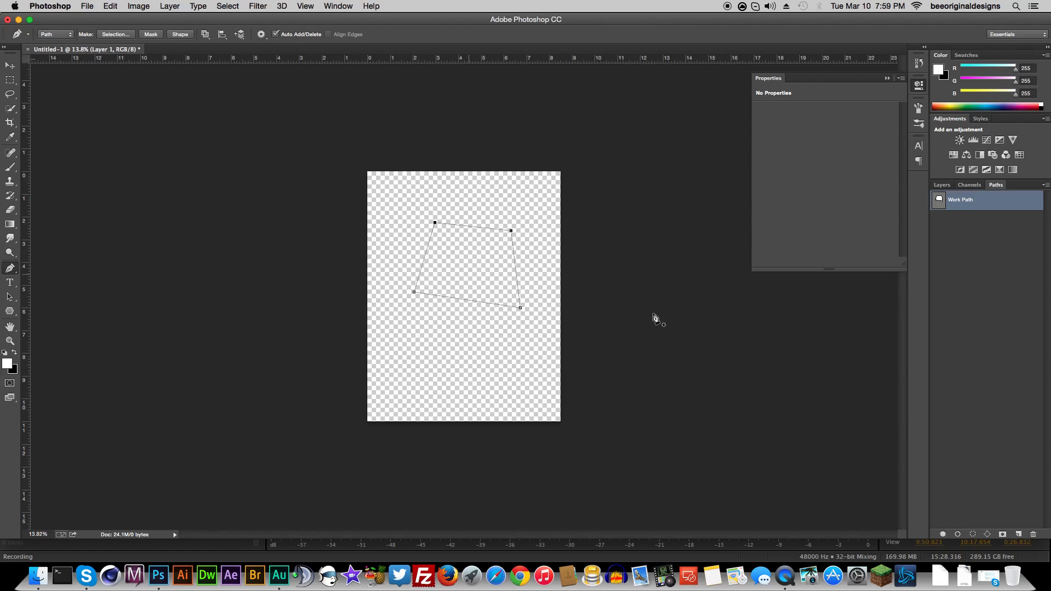
Save the work path as Path 1 and deselect it
double_click(957, 203)
key(Return)
click(977, 238)
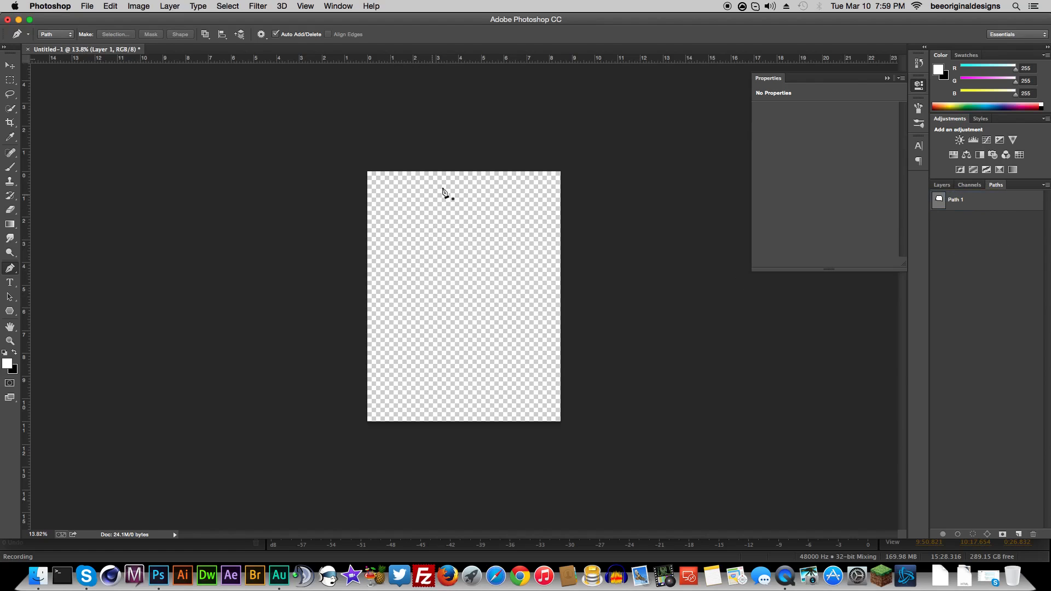
Draw a closed five-point path with an inward notch on its left side and save it as Path 2
click(418, 198)
click(503, 226)
click(502, 322)
click(415, 350)
click(445, 266)
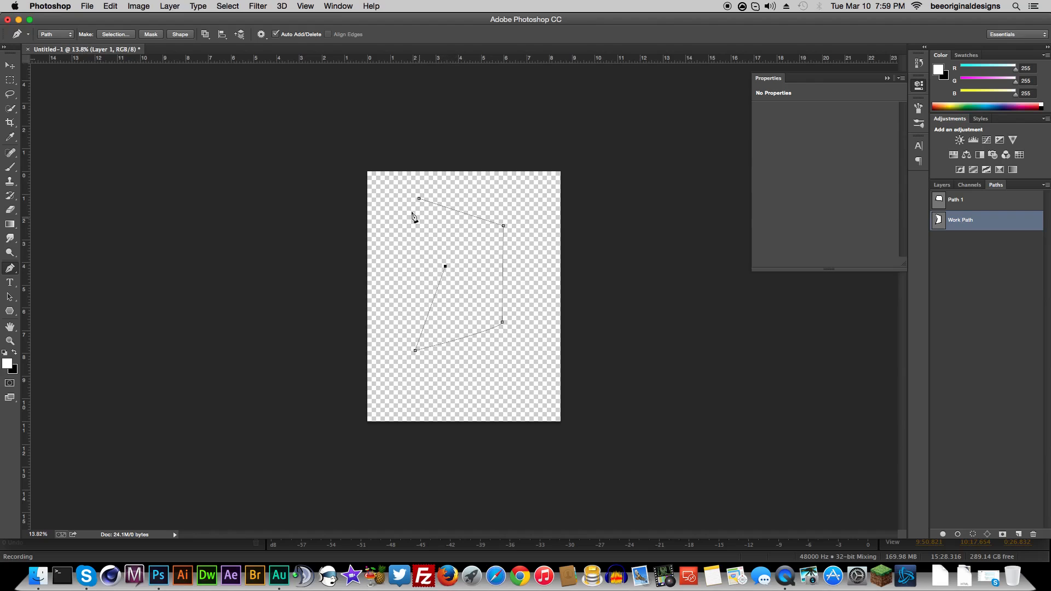
click(419, 199)
double_click(984, 223)
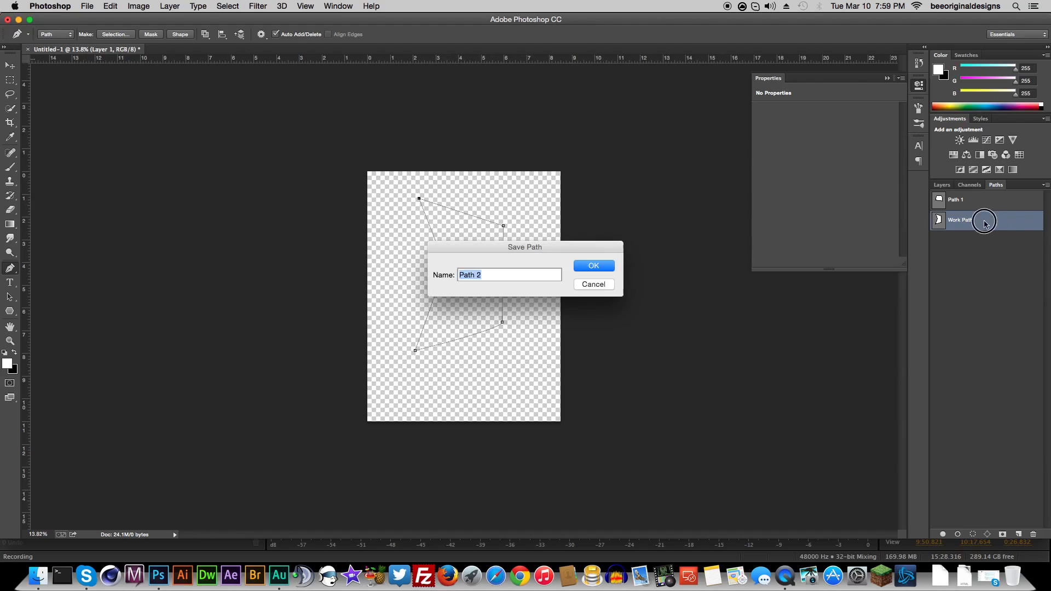
key(Return)
Show Path 1 and Path 2 in turn to compare the two saved paths
click(964, 204)
click(972, 228)
click(969, 201)
click(981, 236)
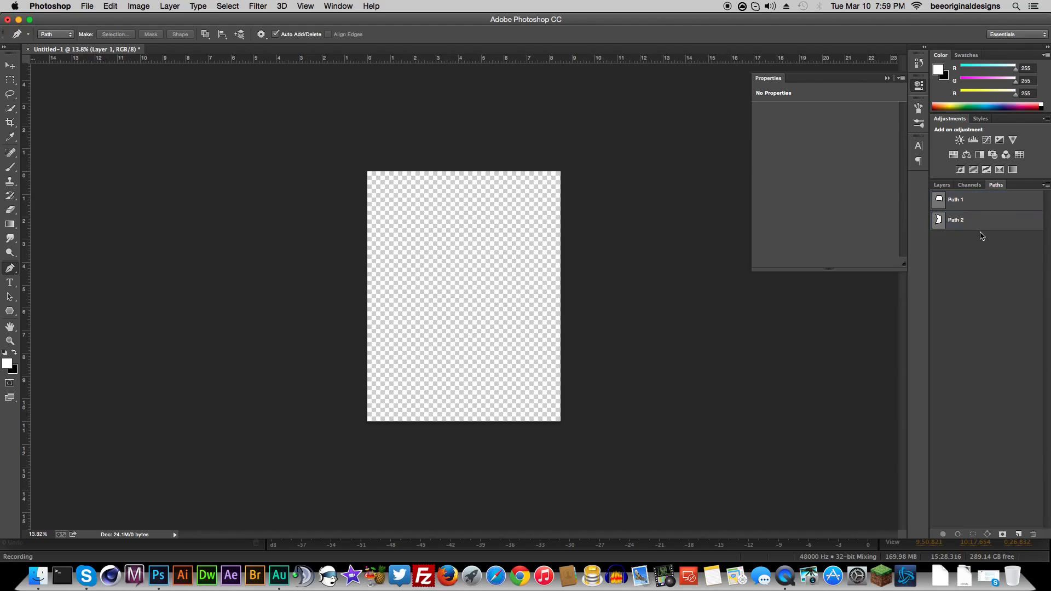
click(980, 215)
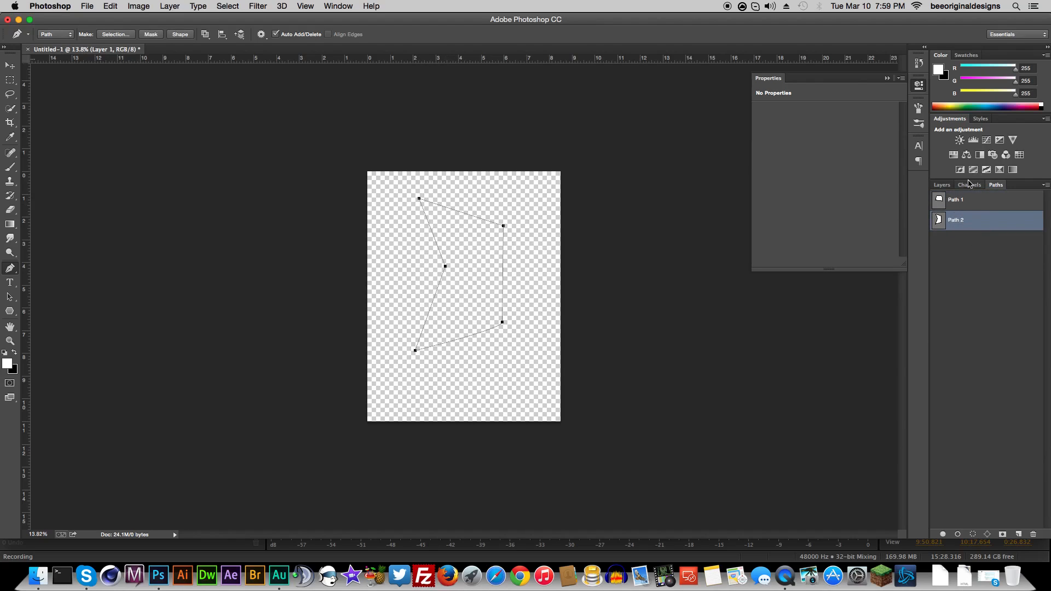
Delete both saved paths, Path 1 and Path 2
click(963, 201)
click(993, 371)
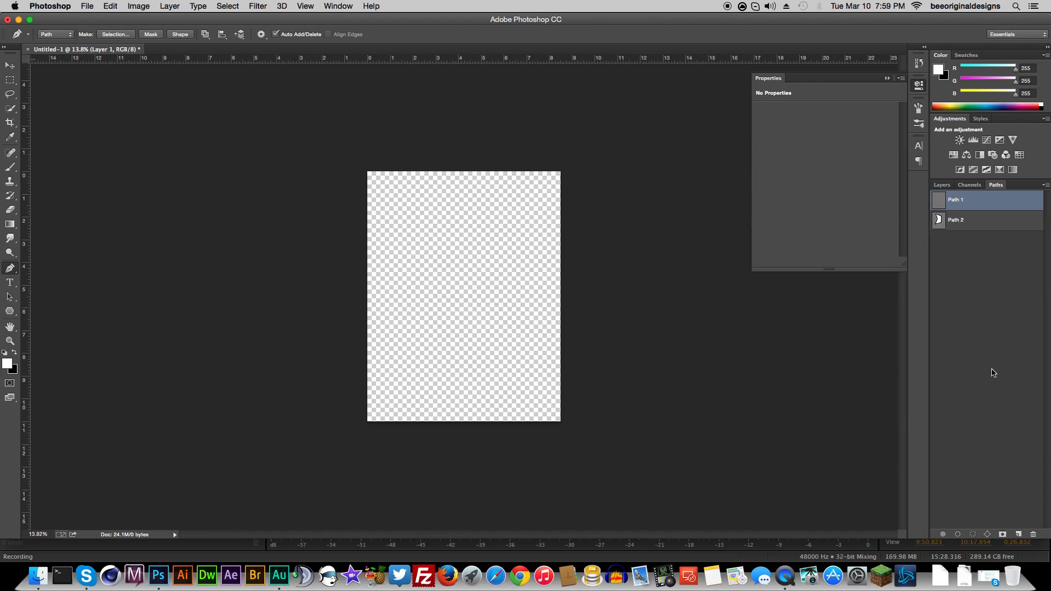
key(BackSpace)
click(959, 206)
key(BackSpace)
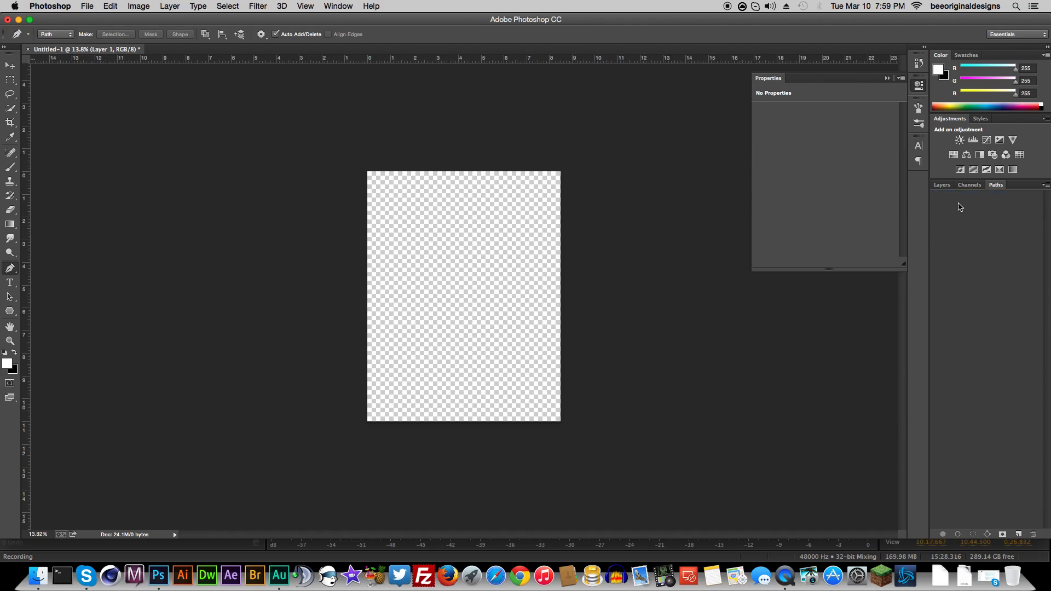
Draw a horizontal text box about 7 by 3.3 inches in the page's upper middle and set the text colour to 000000
click(942, 185)
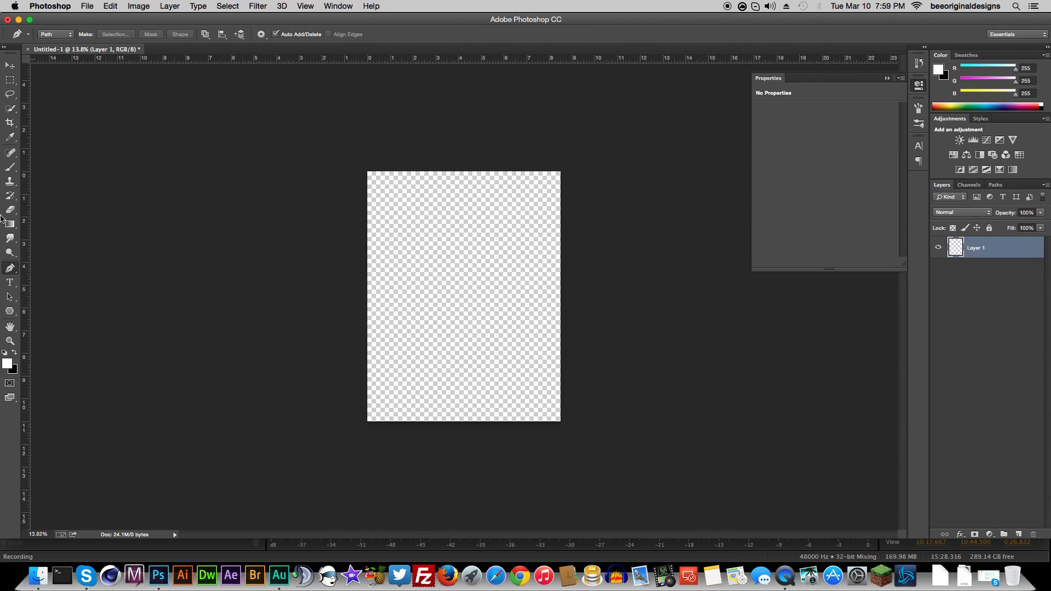
click(10, 283)
drag(8, 284, 49, 283)
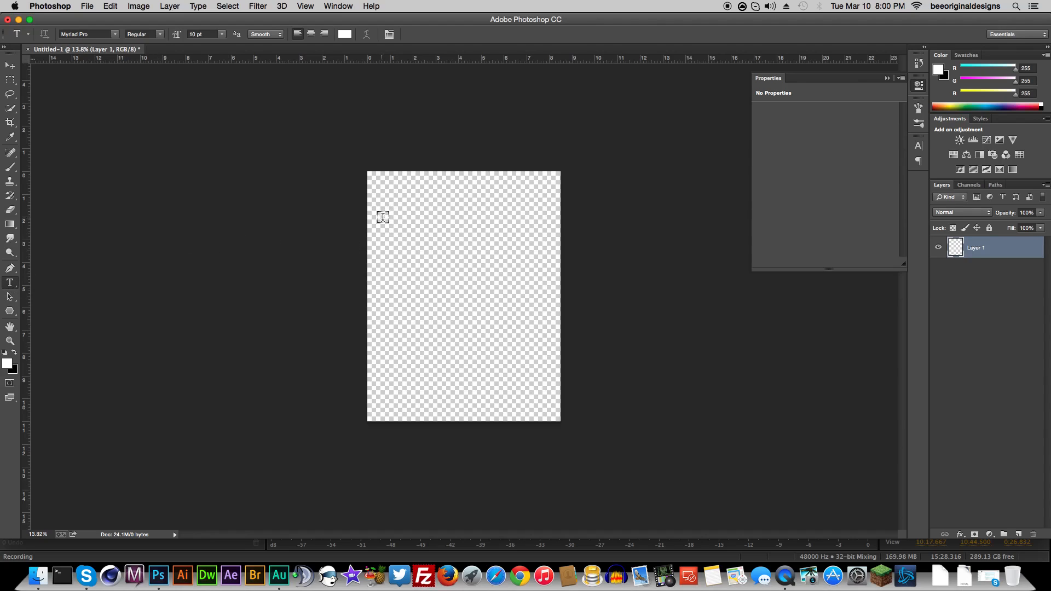
drag(383, 227, 542, 301)
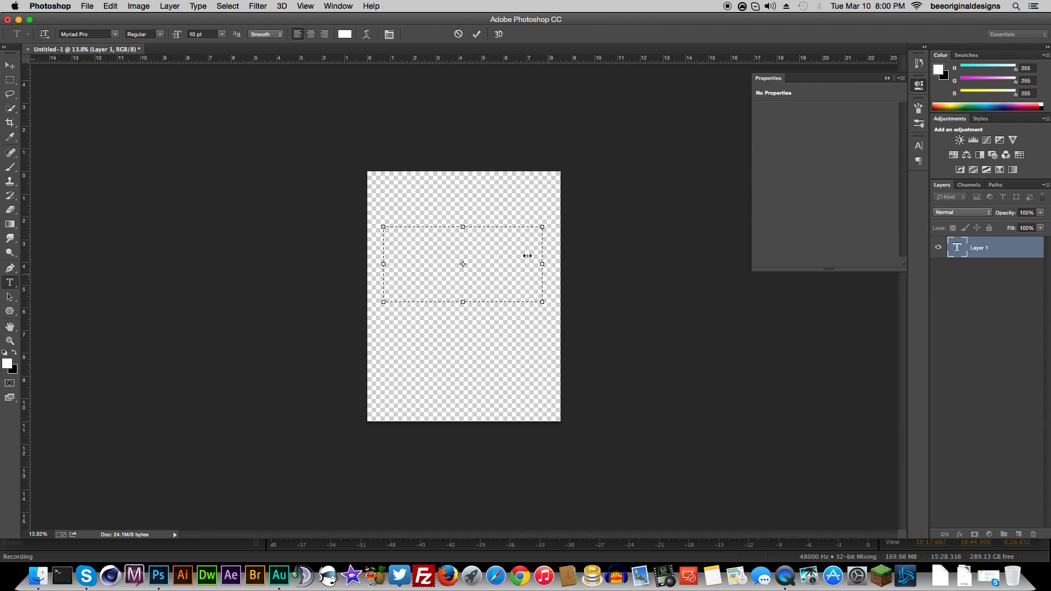
click(345, 34)
text(000000)
click(866, 350)
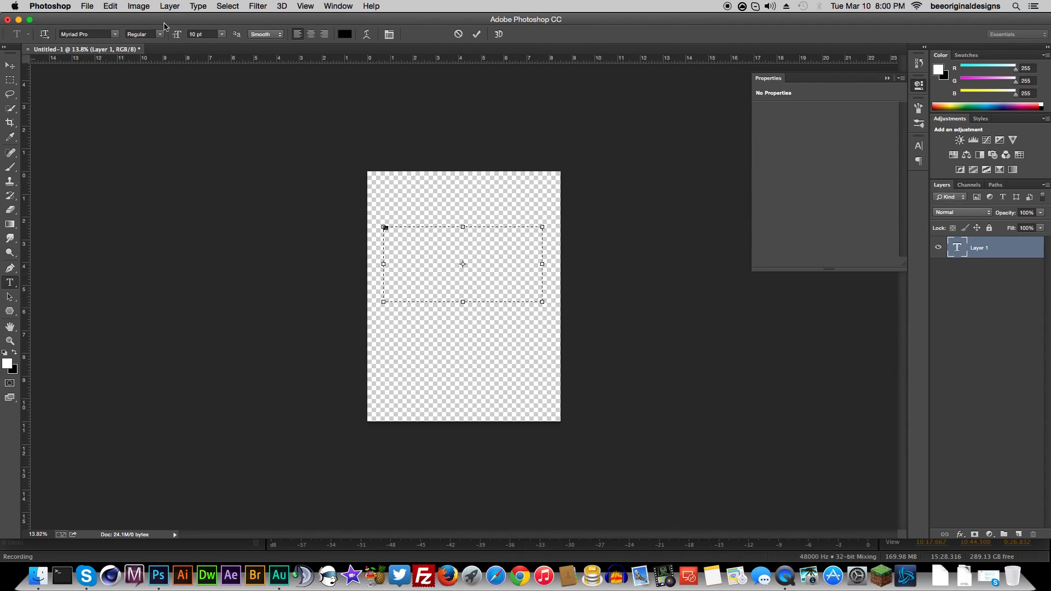
Set the font size to 164 pt, enter LLLlll in the text box and commit the text
drag(177, 33, 258, 36)
click(513, 253)
text(IIII)
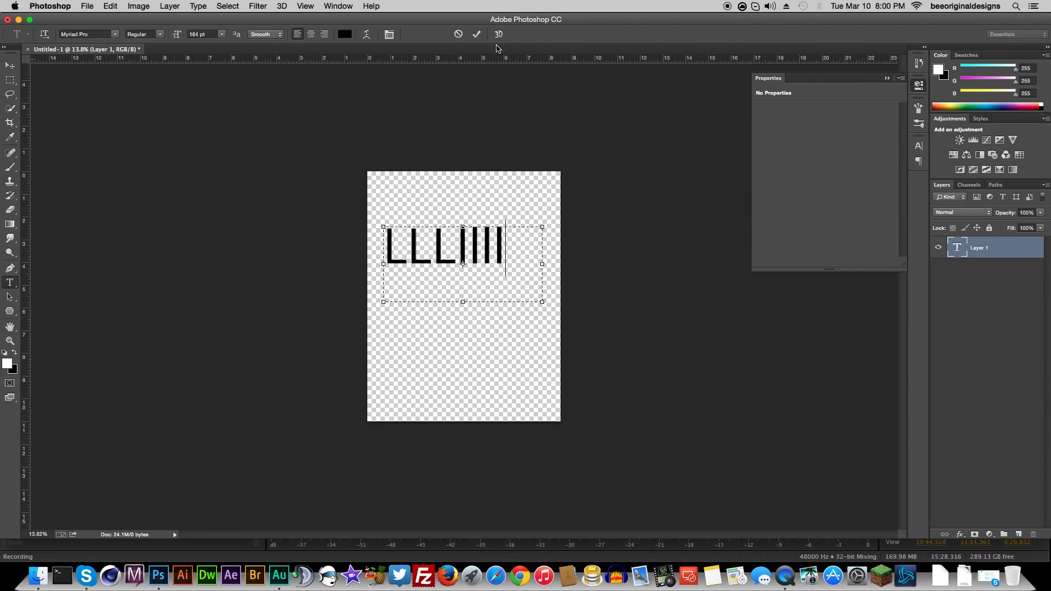
key(BackSpace)
click(476, 34)
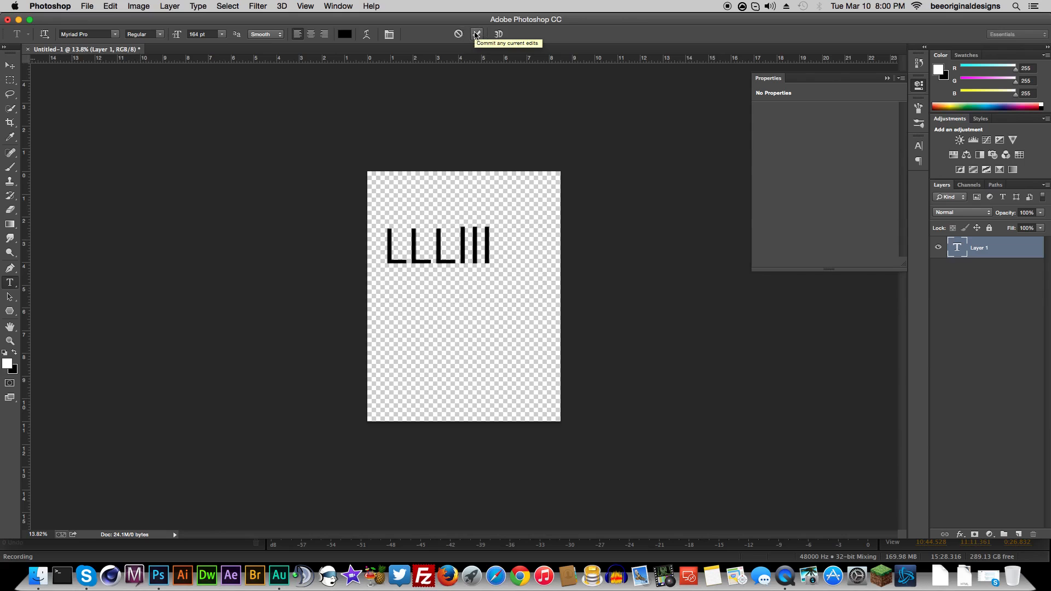
Examine the edges of the LLLlll letters at up to 600% magnification, then return to the whole page
key(super+1)
drag(506, 163, 543, 400)
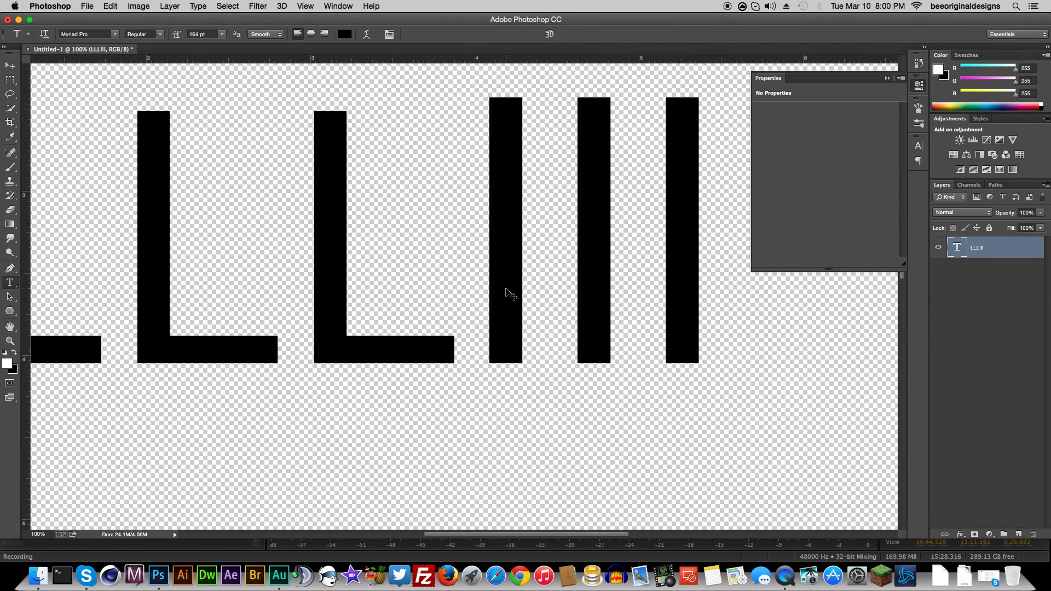
key(super+equal)
key(super+equal)
key(super+equal)
key(super+equal)
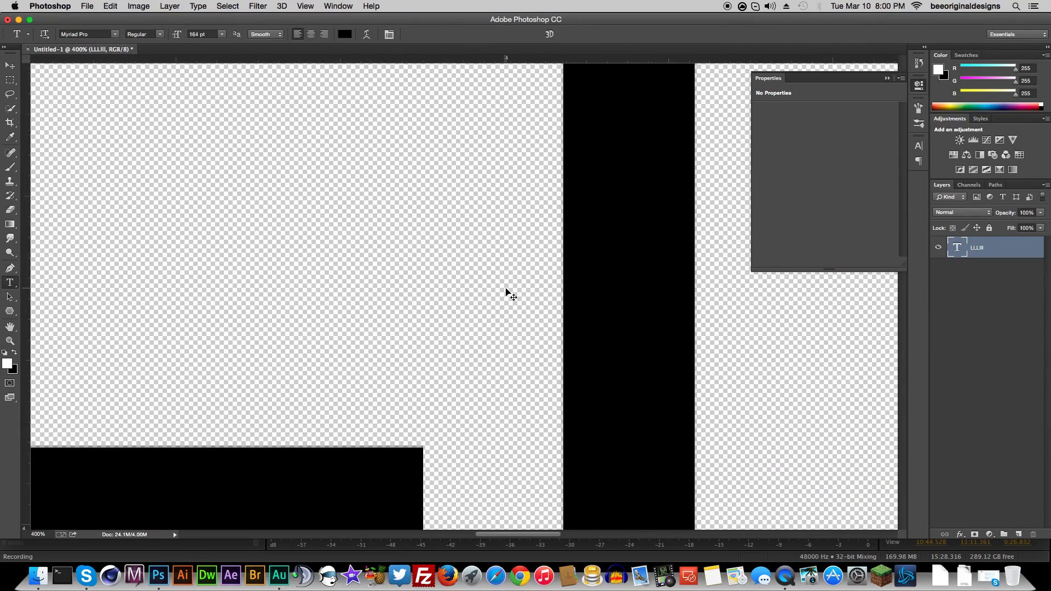
key(super+equal)
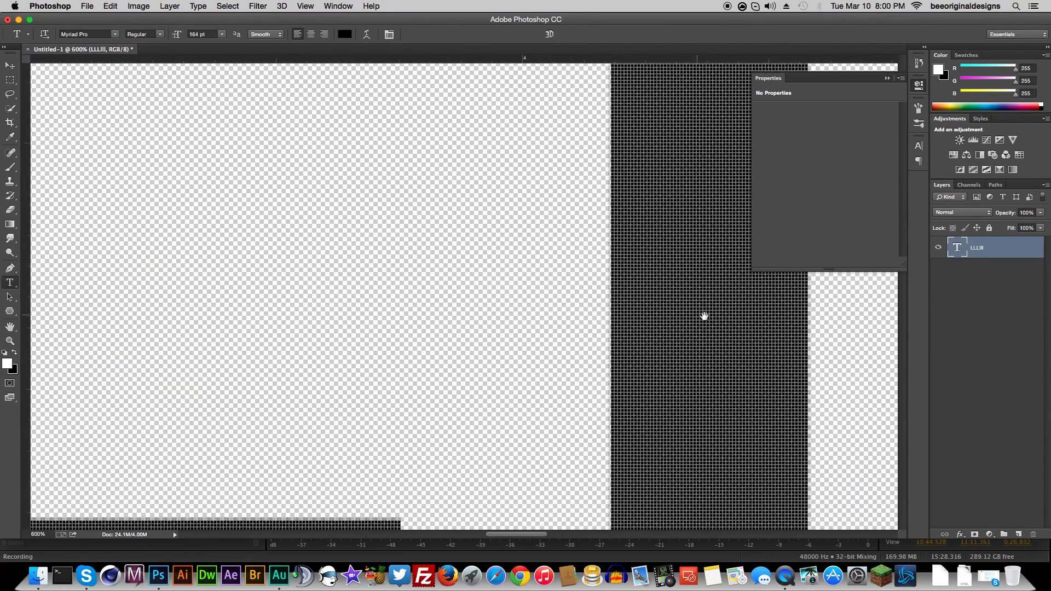
drag(703, 315, 499, 256)
drag(498, 352, 485, 217)
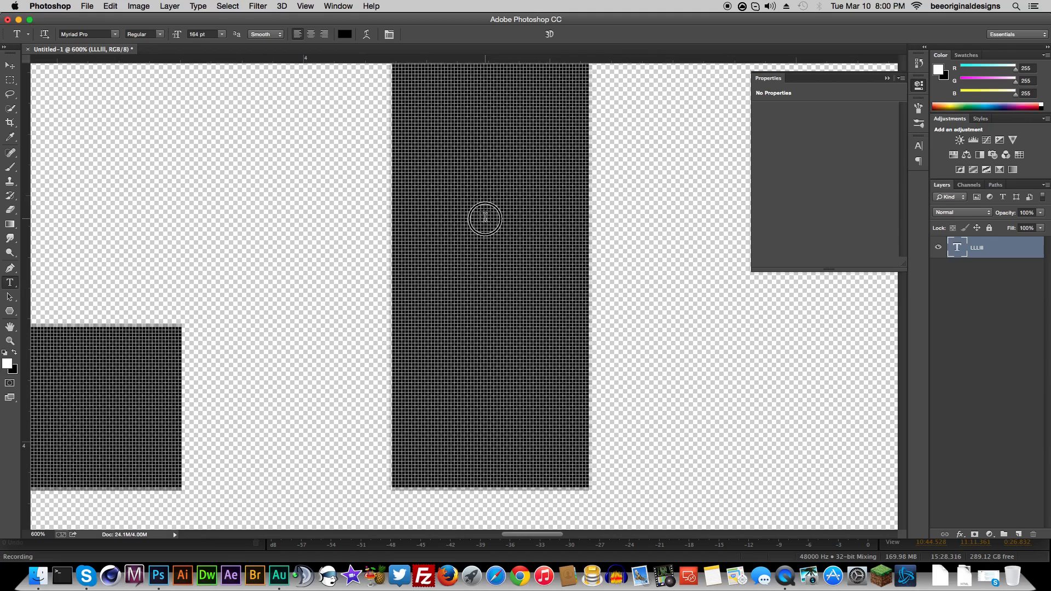
drag(569, 340, 295, 361)
drag(537, 205, 638, 387)
drag(268, 326, 509, 386)
drag(467, 250, 668, 402)
drag(465, 194, 364, 339)
drag(476, 132, 508, 356)
key(super+0)
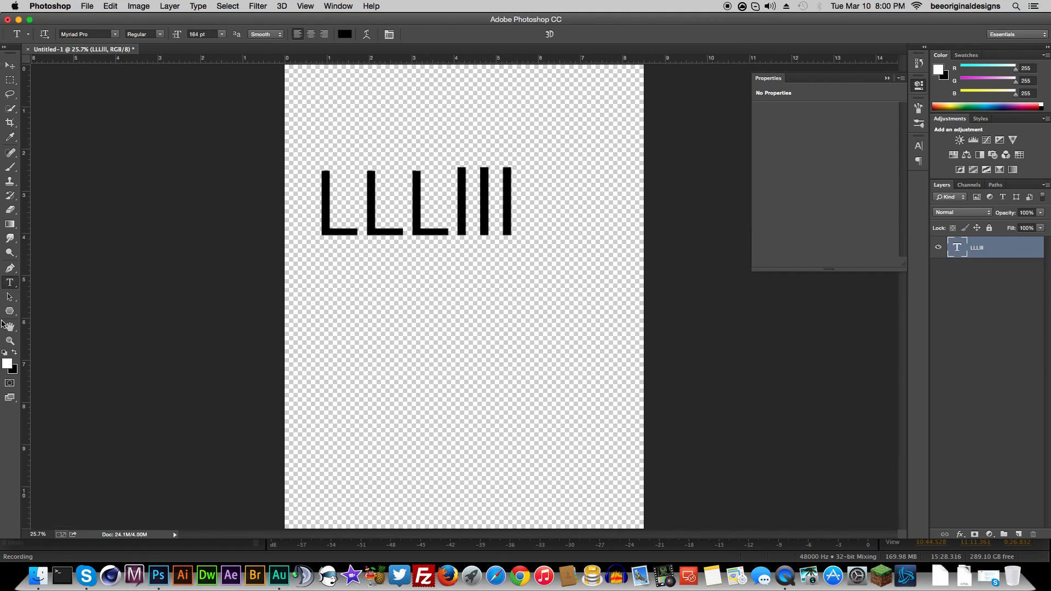
Replace the text LLLlll with a single capital A and commit the edit
click(10, 282)
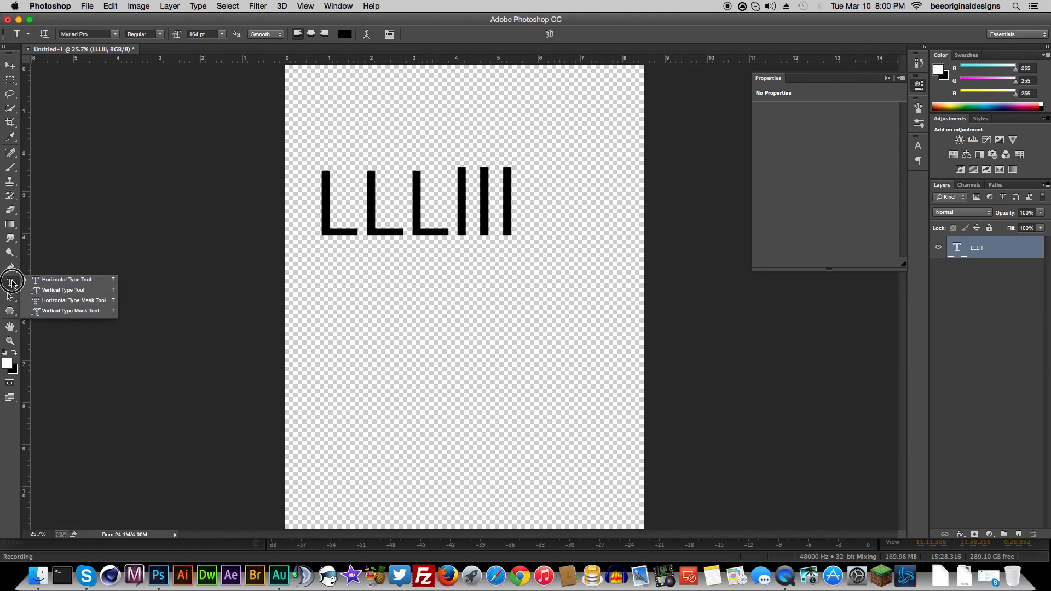
click(46, 284)
click(375, 203)
drag(525, 206, 560, 206)
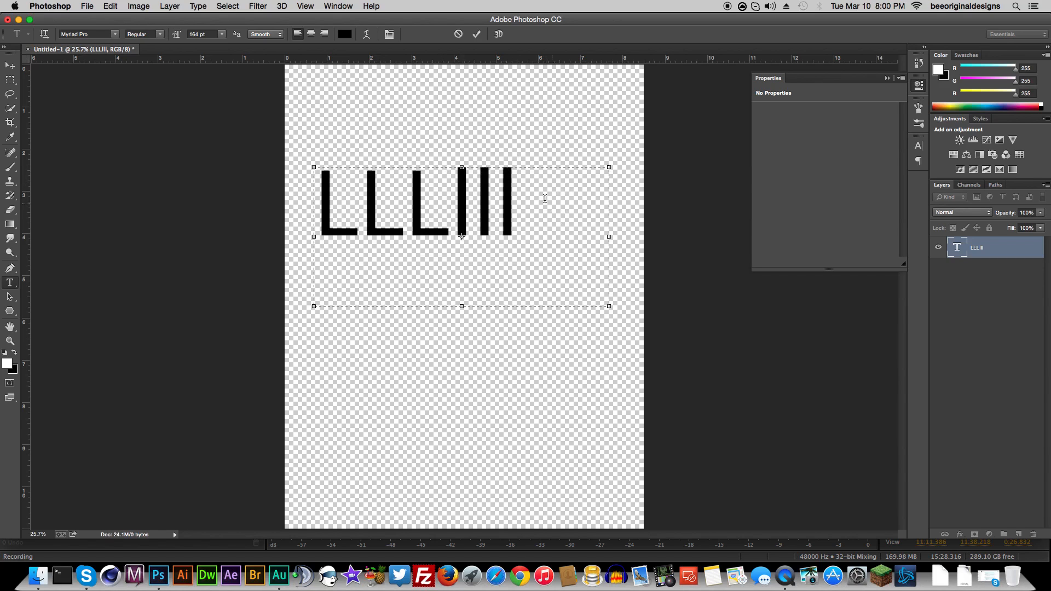
mouse_move(534, 197)
mouse_down()
mouse_move(494, 206)
mouse_move(541, 200)
mouse_up()
key(super+a)
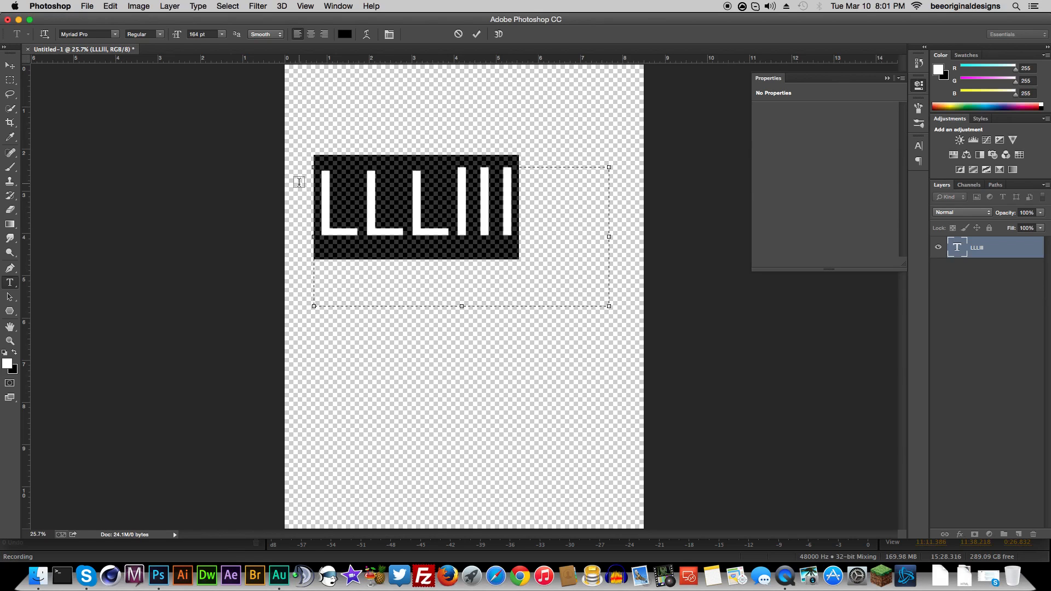
text(A)
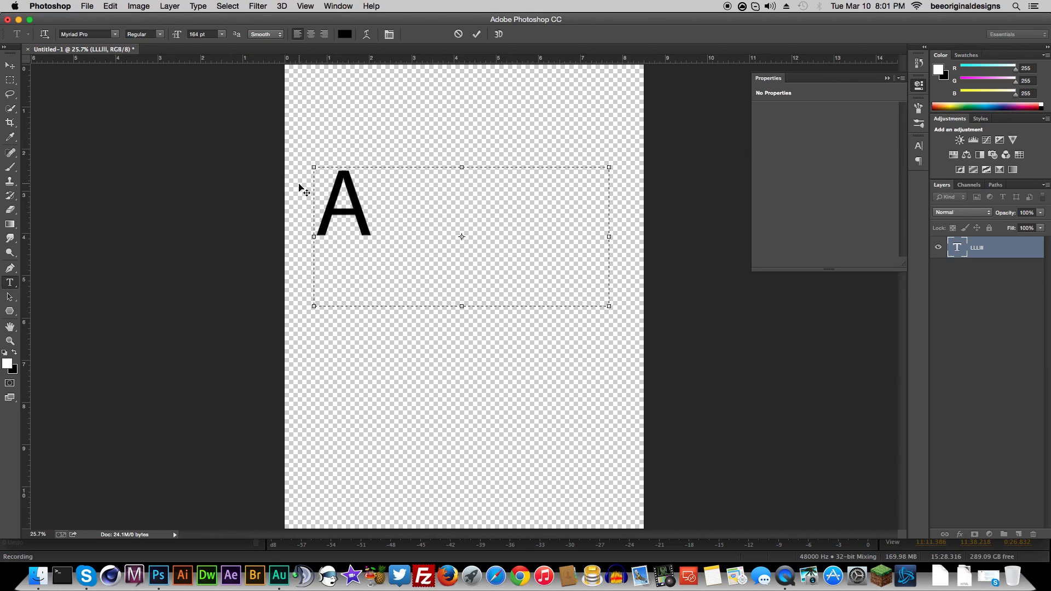
click(478, 36)
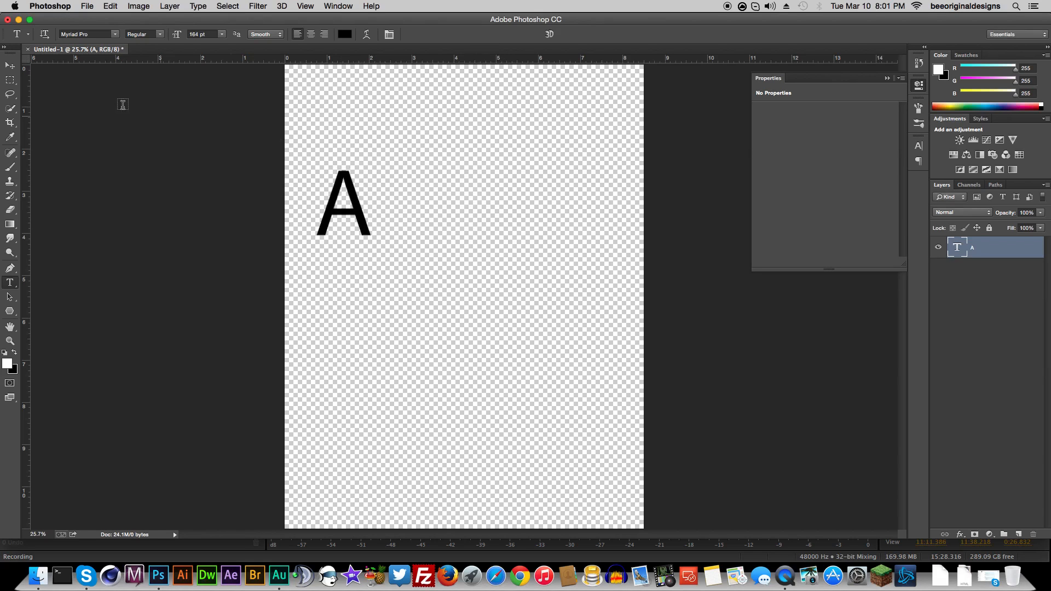
Widen the text box of the letter A on both sides so it spans the full page width
click(356, 217)
drag(413, 220, 203, 216)
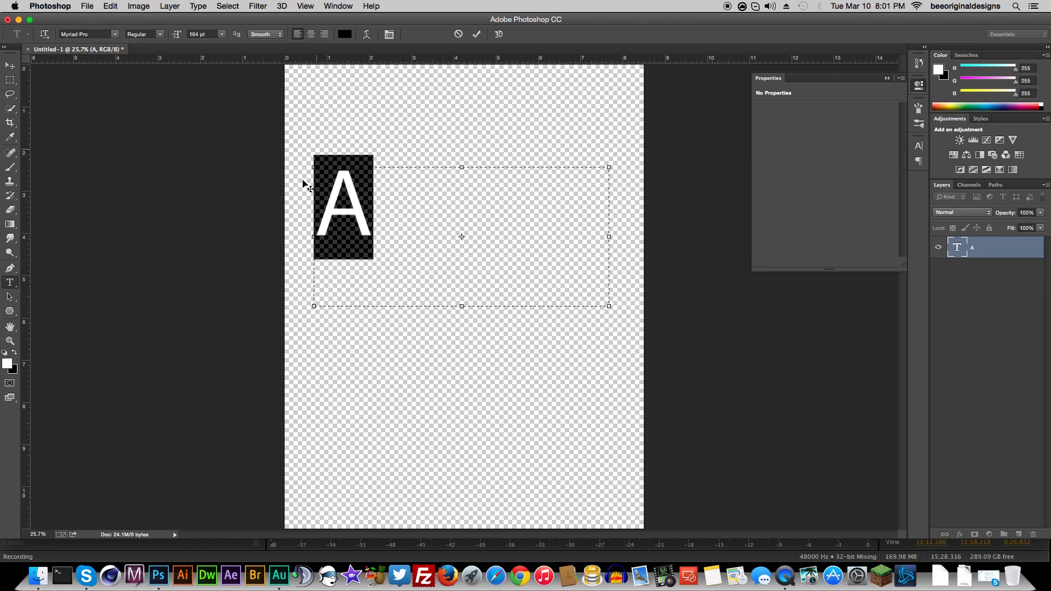
click(311, 238)
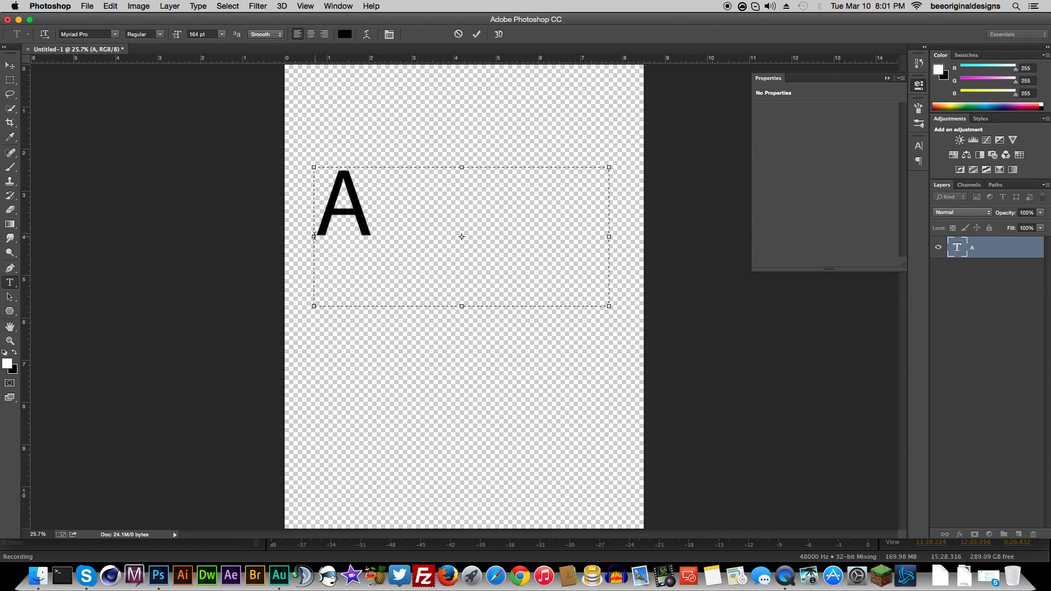
drag(315, 236, 288, 241)
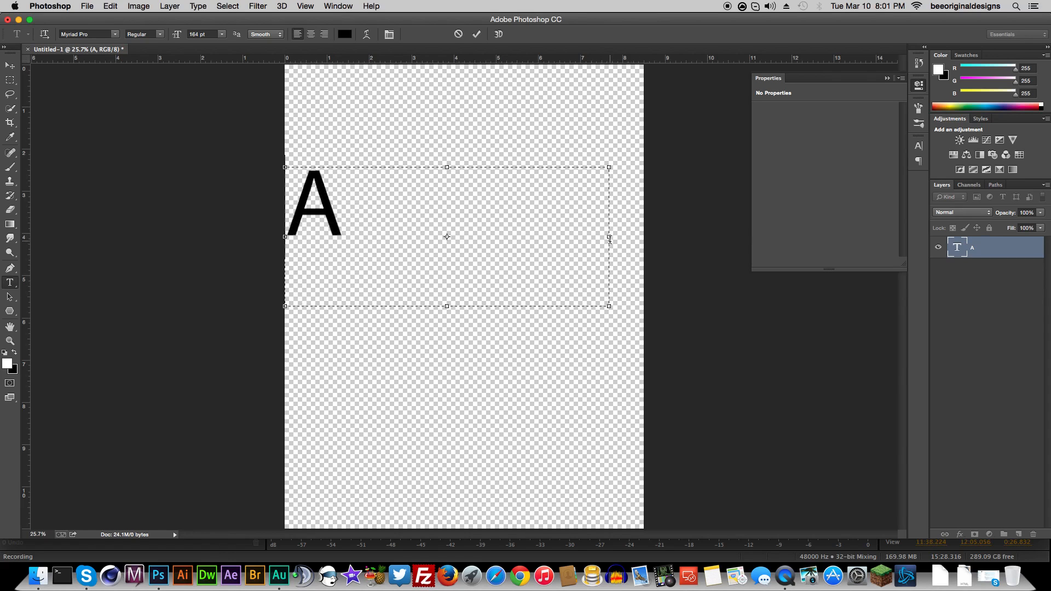
drag(608, 236, 640, 234)
Centre-align the letter A within its text box and commit the edit
click(450, 180)
click(421, 197)
key(super+a)
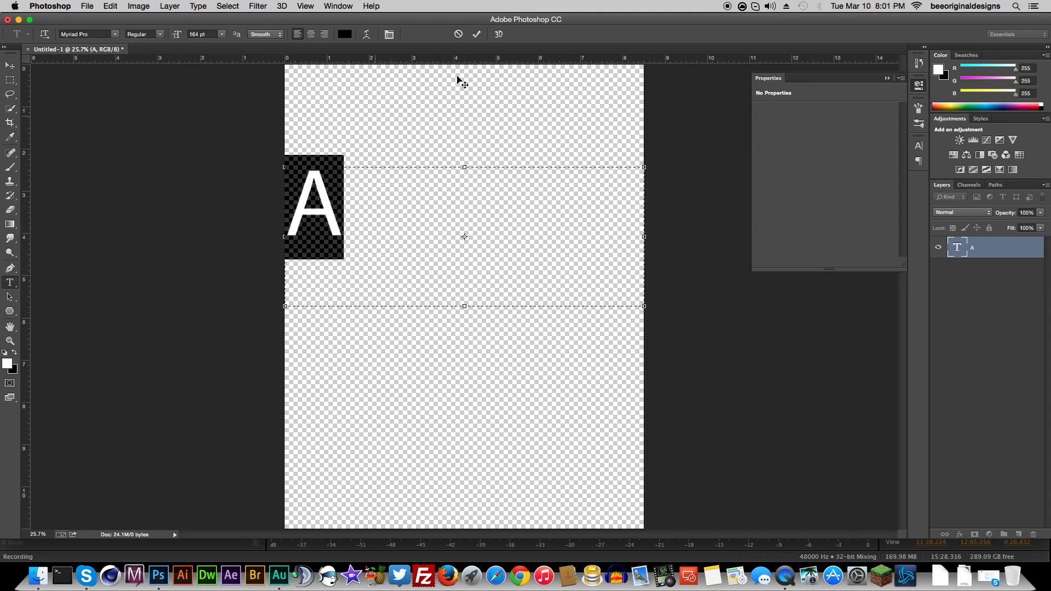
click(311, 35)
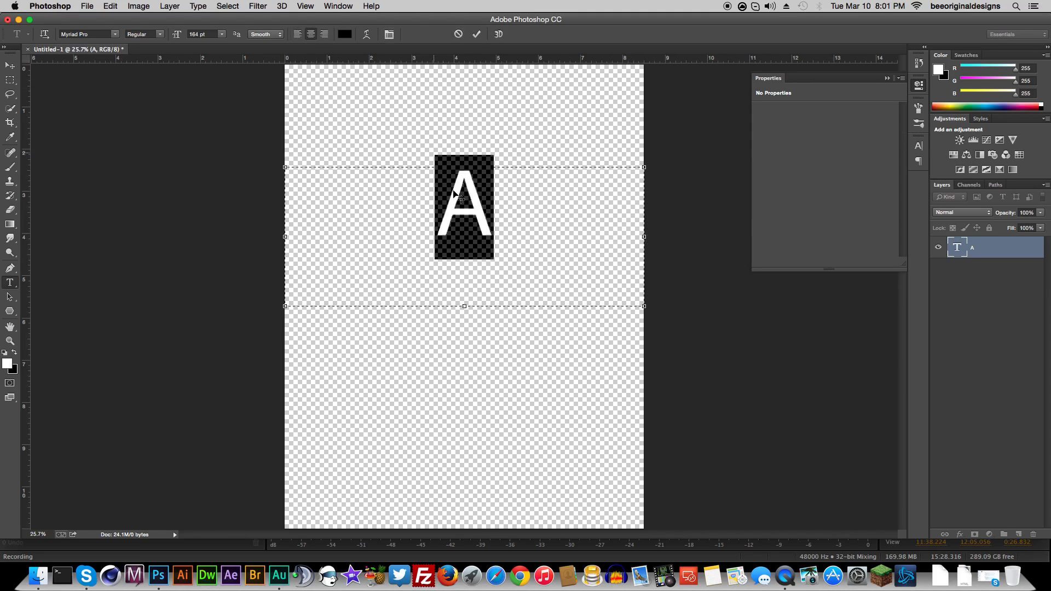
click(532, 206)
click(476, 34)
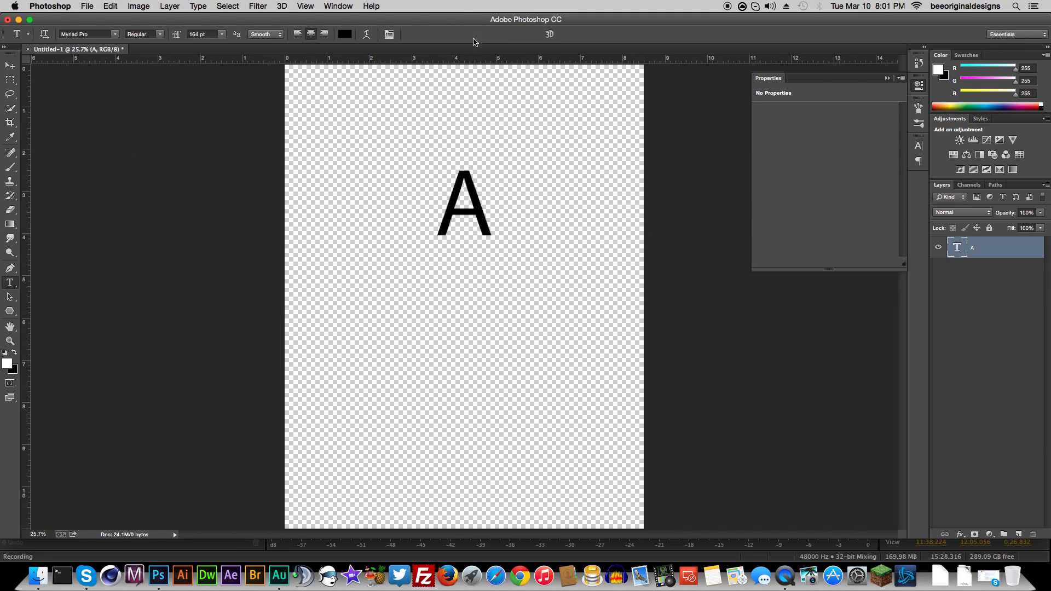
Scale the letter A up to about 4.5 inches tall and position it horizontally centred in the upper part of the page
click(10, 66)
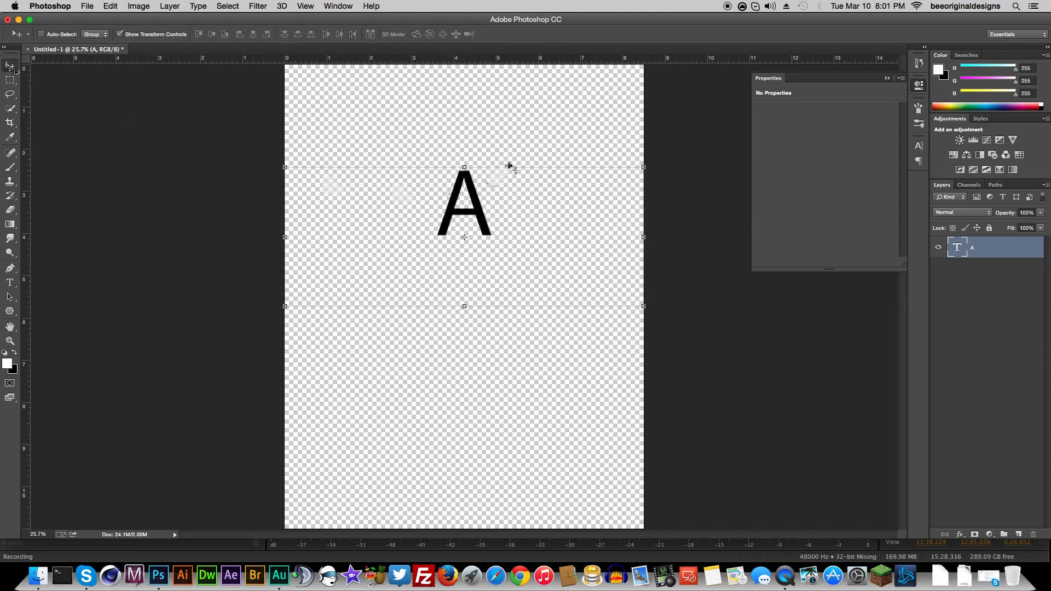
drag(643, 167, 955, 9)
drag(611, 142, 358, 368)
drag(692, 284, 1001, 49)
drag(544, 242, 465, 213)
click(549, 36)
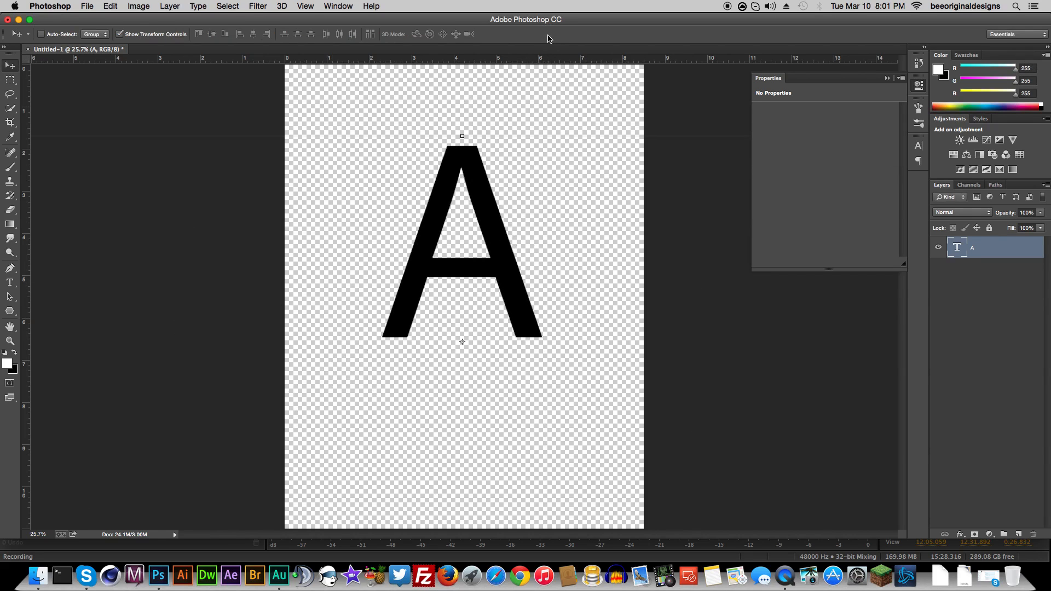
Examine the edges of the enlarged A at up to 300% magnification, then return to the whole page
key(super+1)
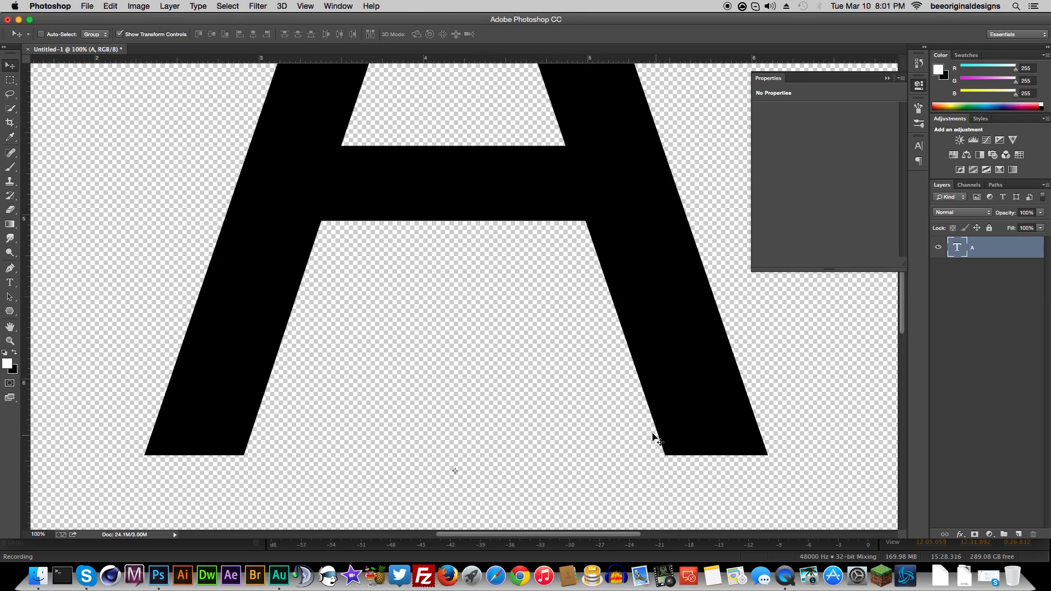
key(super+equal)
key(super+equal)
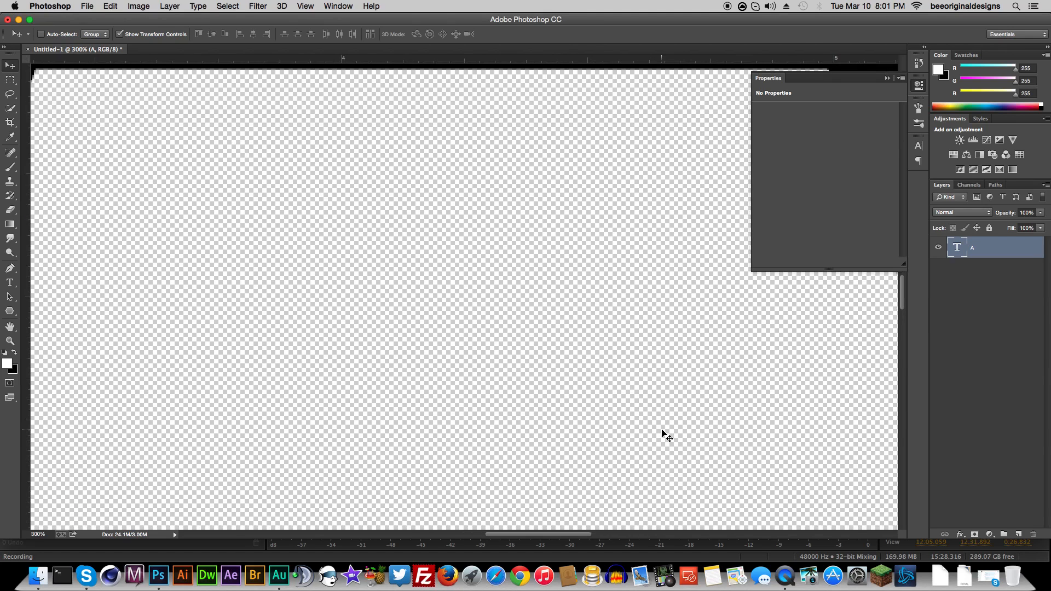
drag(732, 370, 556, 390)
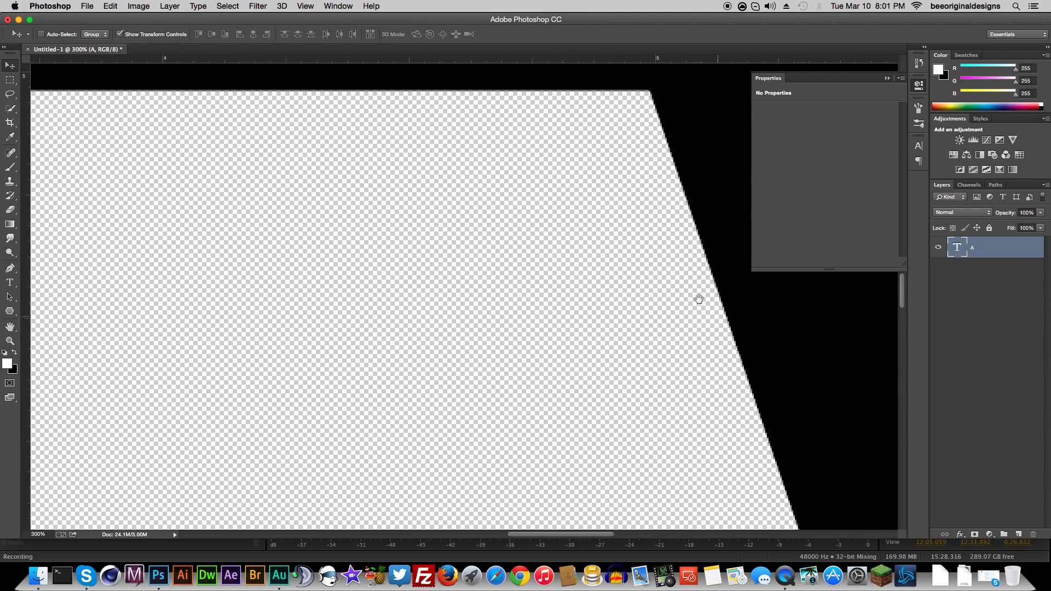
scroll(696, 298, up, 10)
scroll(610, 438, up, 8)
scroll(610, 437, left, 3)
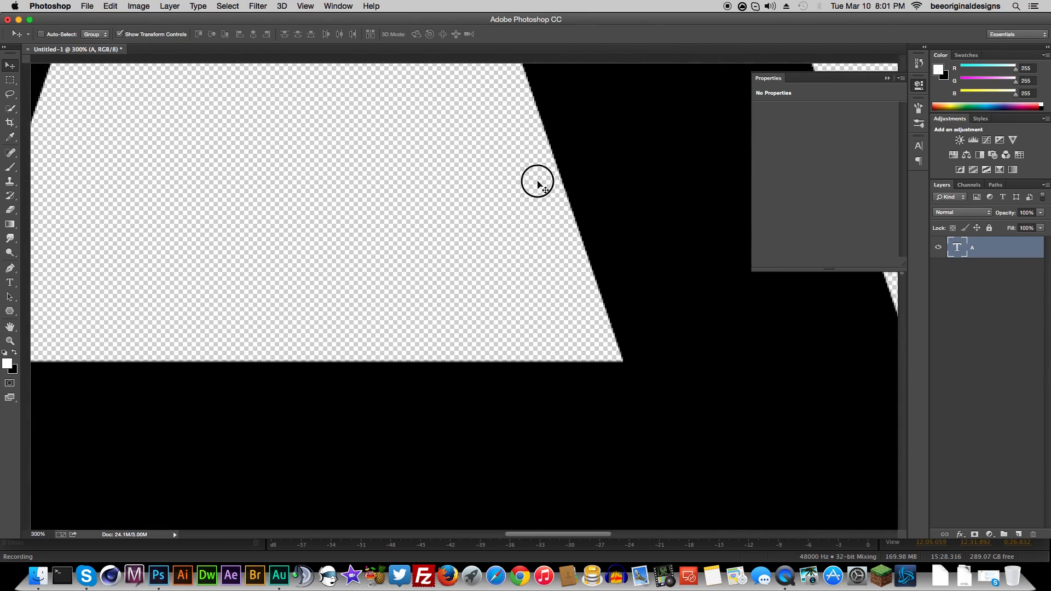
key(super+0)
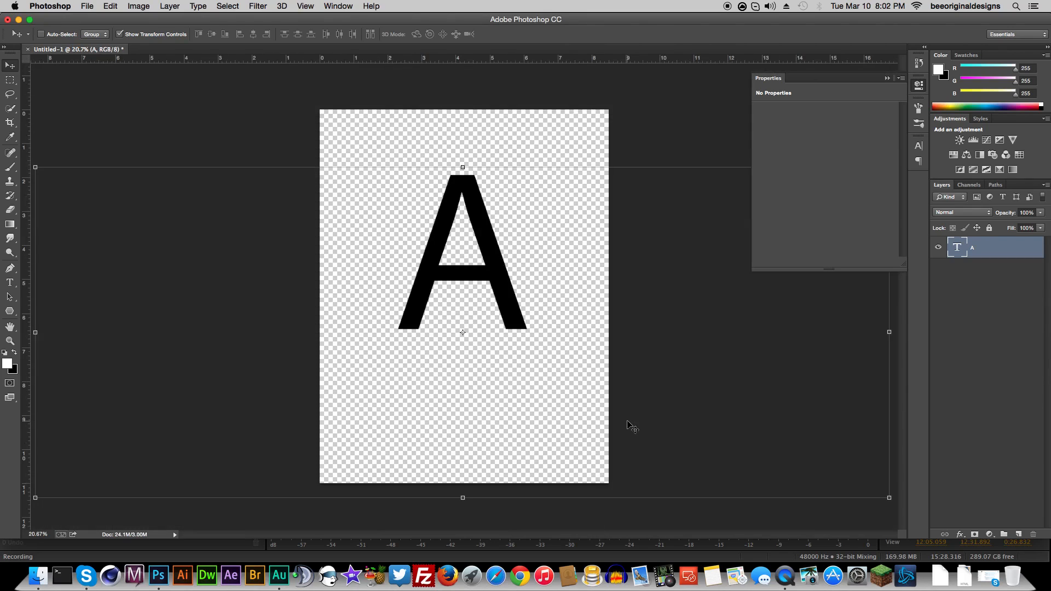
Select the letter A's text, enlarge its font size to 851.18 pt and commit the edit
click(11, 282)
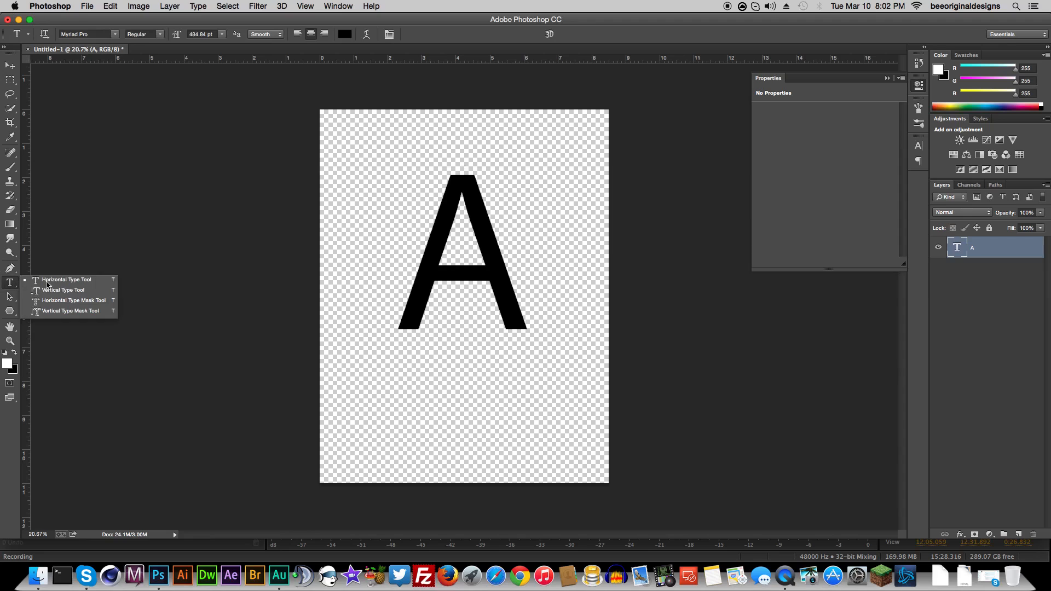
click(505, 272)
key(super+a)
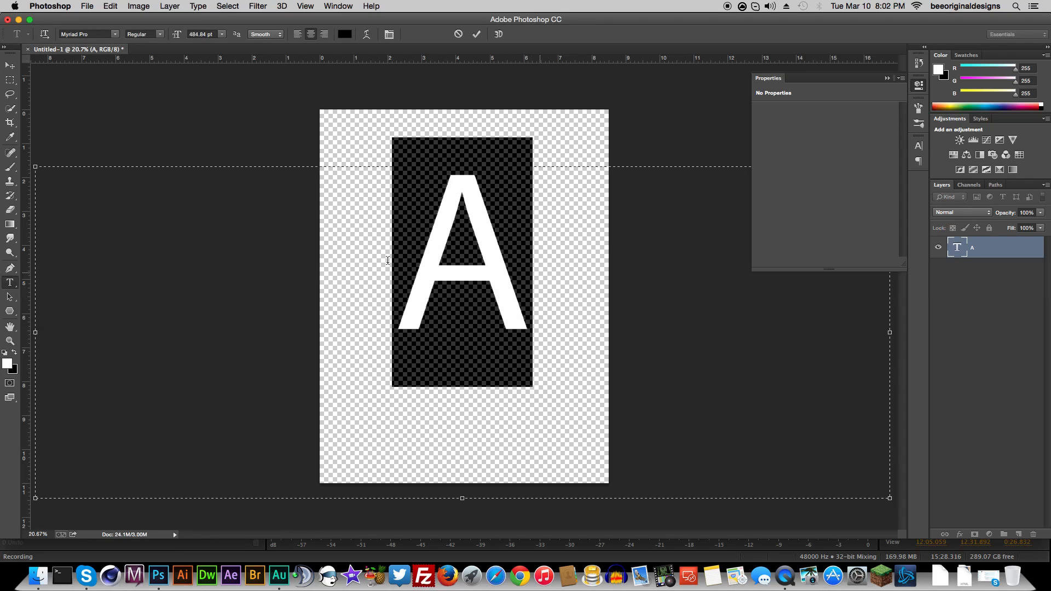
click(221, 36)
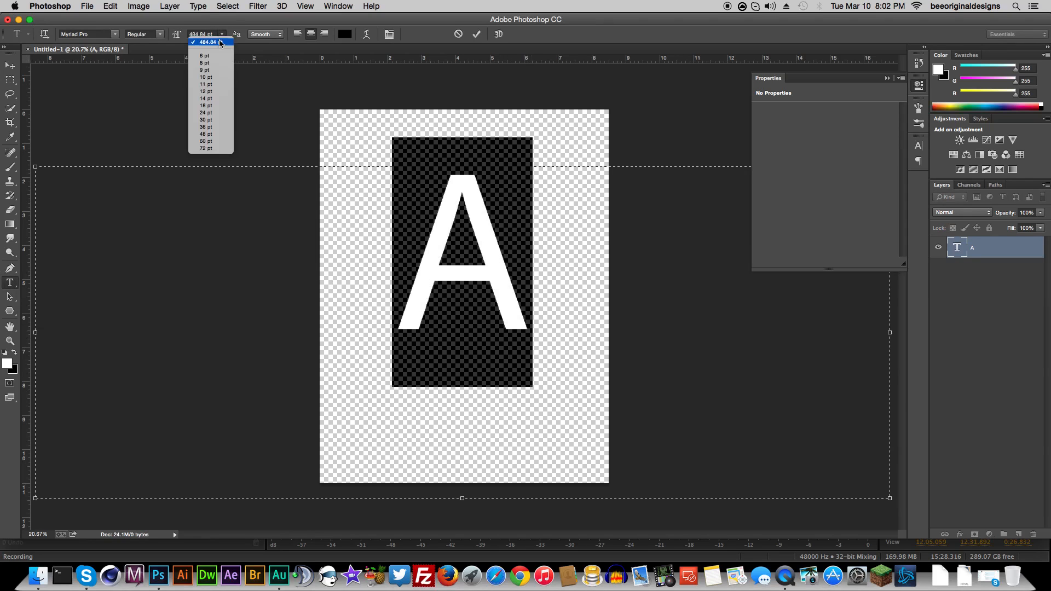
click(202, 28)
drag(177, 36, 121, 39)
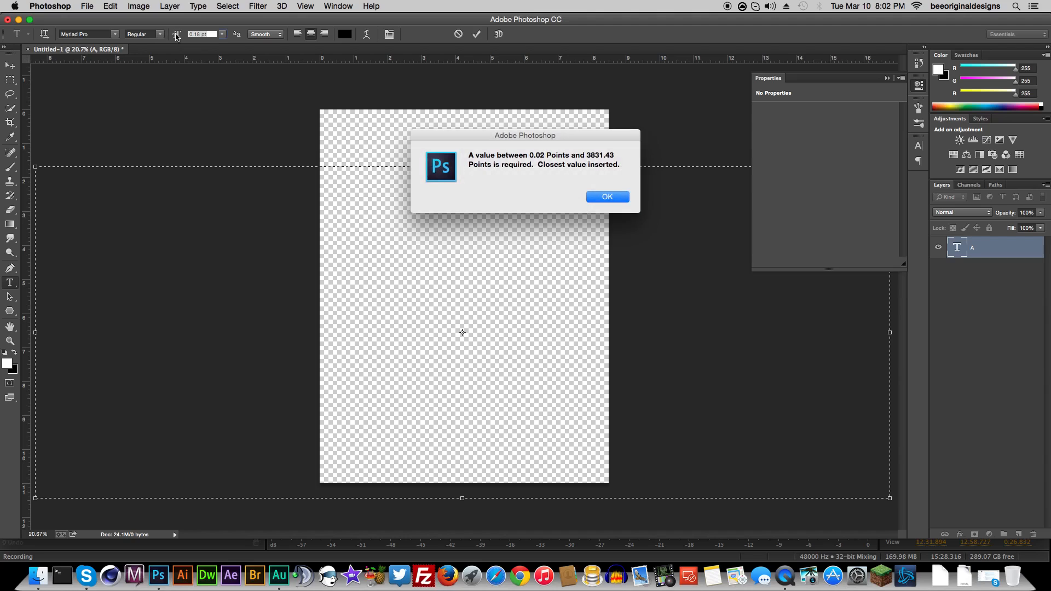
click(609, 198)
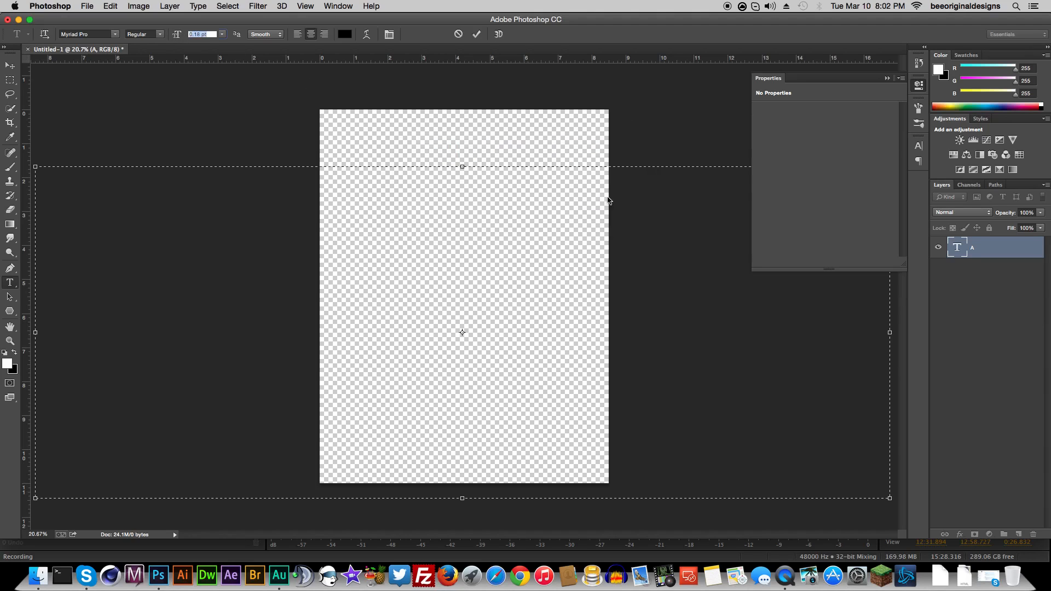
drag(175, 37, 640, 60)
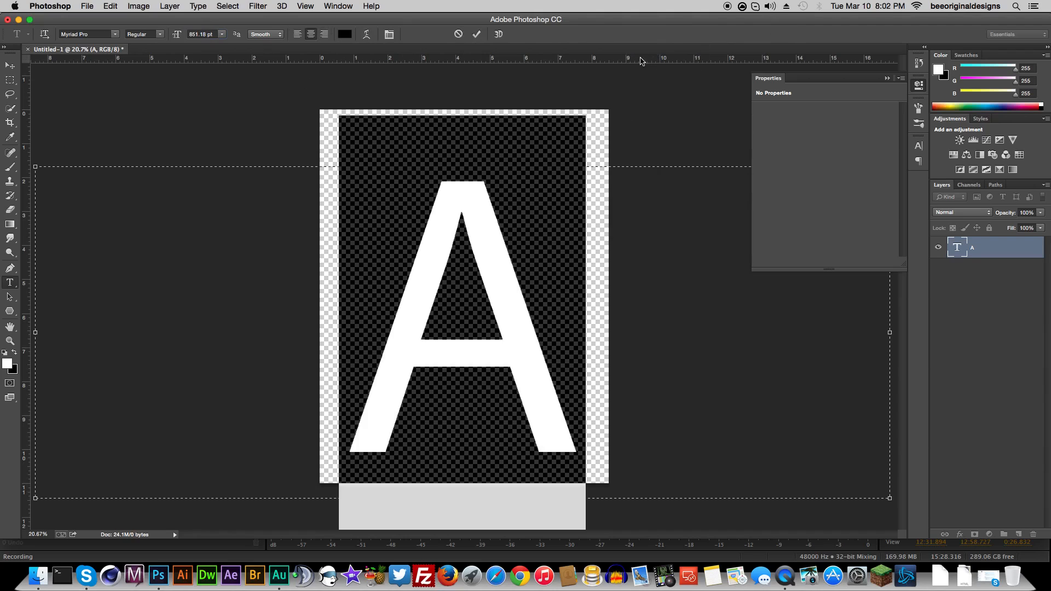
click(477, 34)
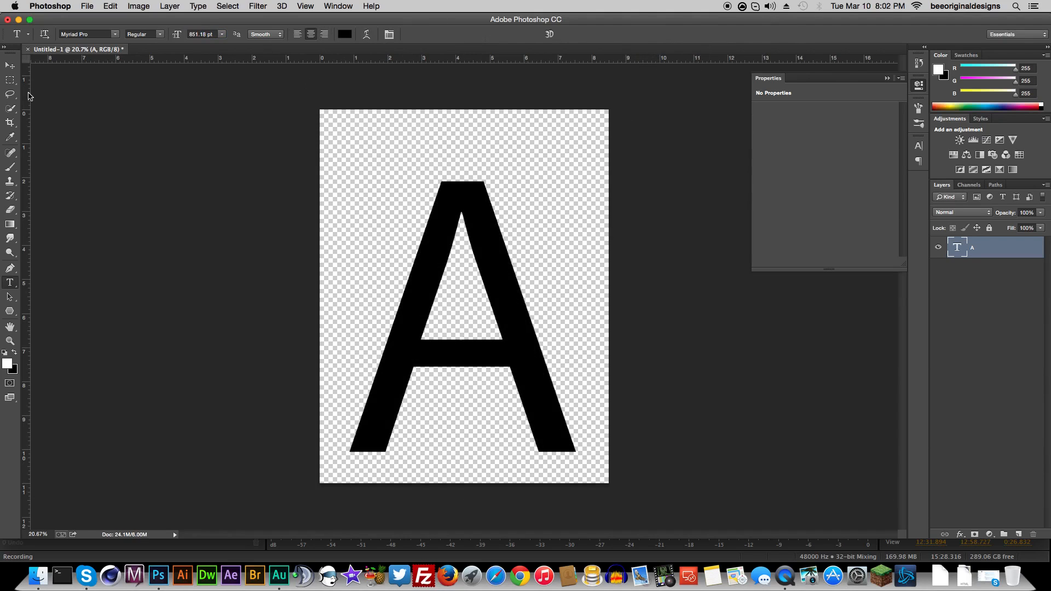
Inspect the edges of the 851.18 pt A around its crossbar at 100% to 300% magnification, then fit the whole page in view
key(super+1)
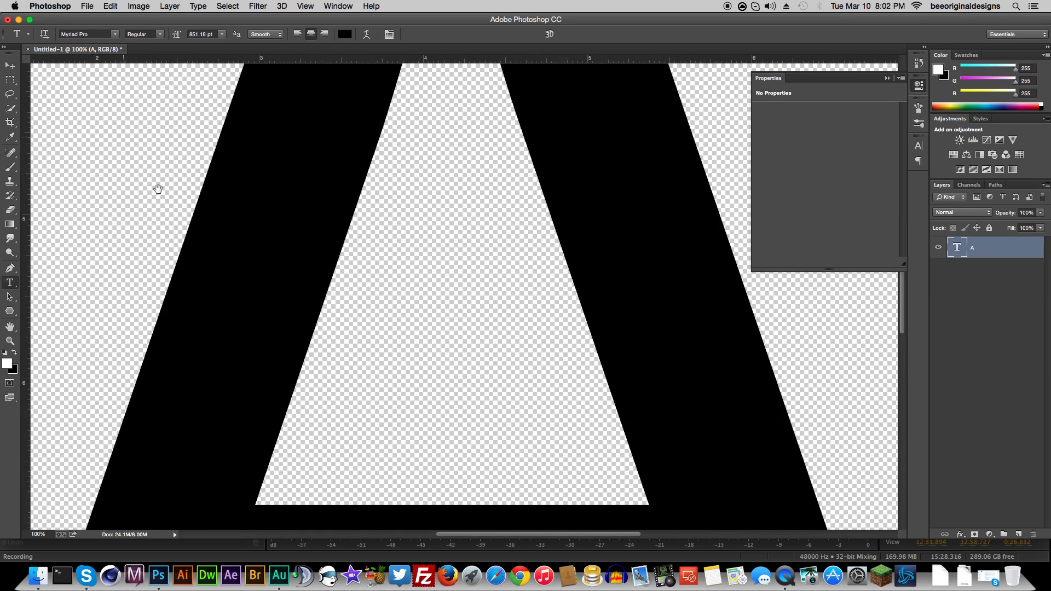
drag(579, 397, 430, 144)
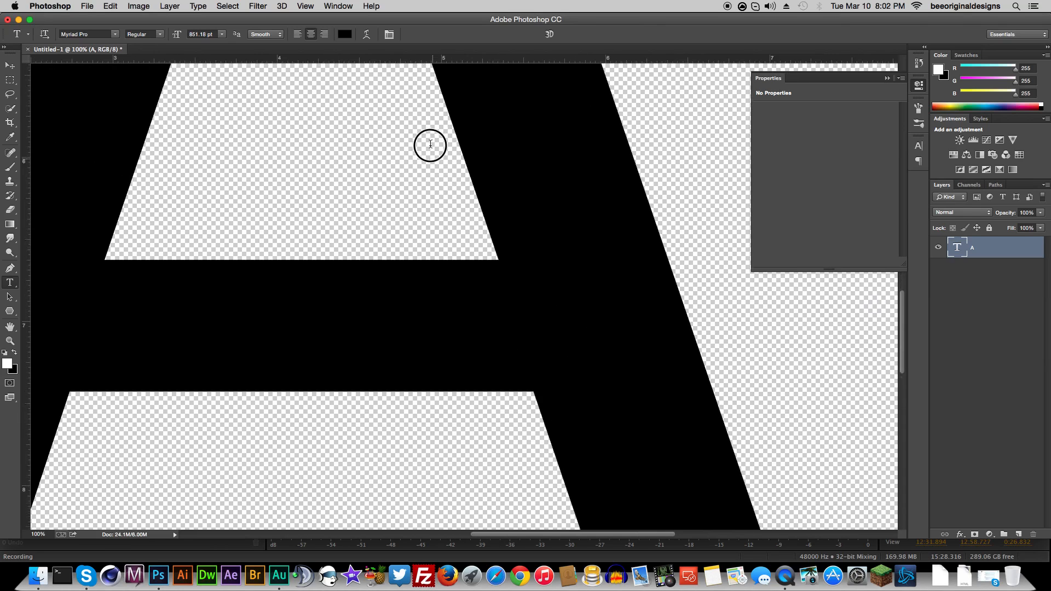
key(super+equal)
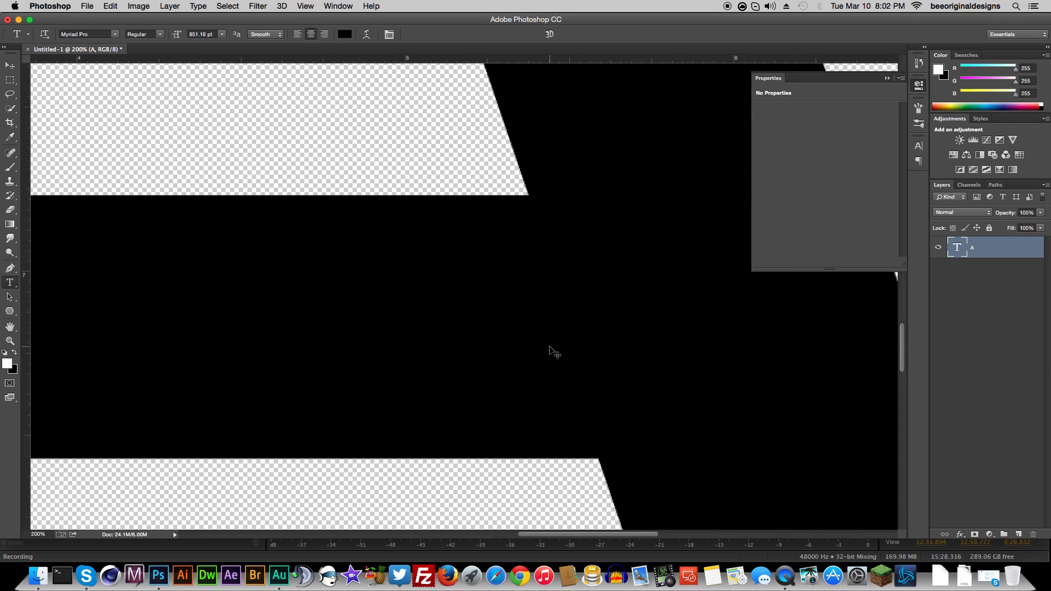
key(super+equal)
drag(598, 392, 400, 116)
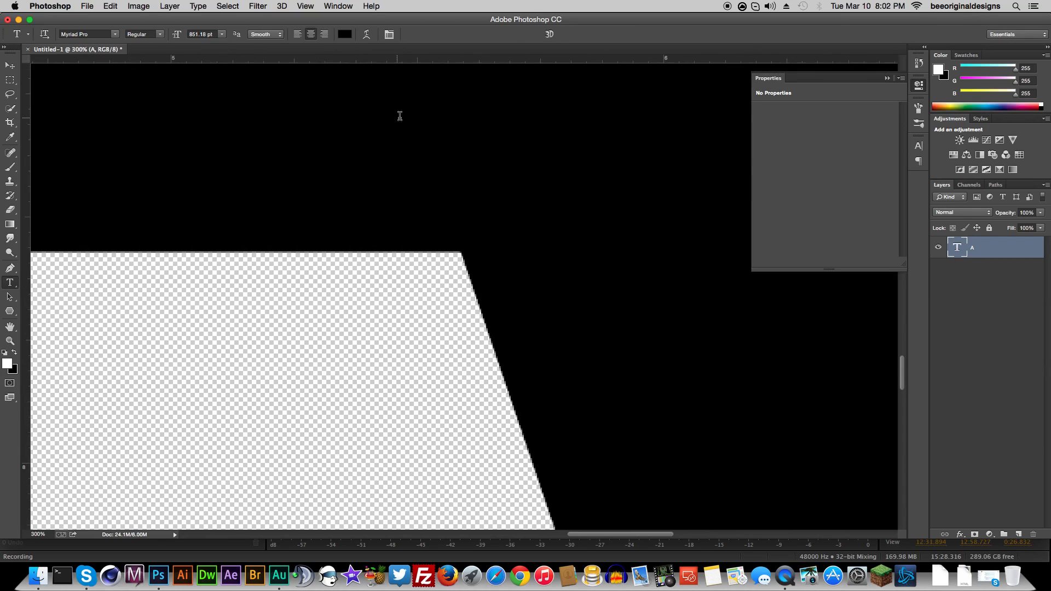
key(super+0)
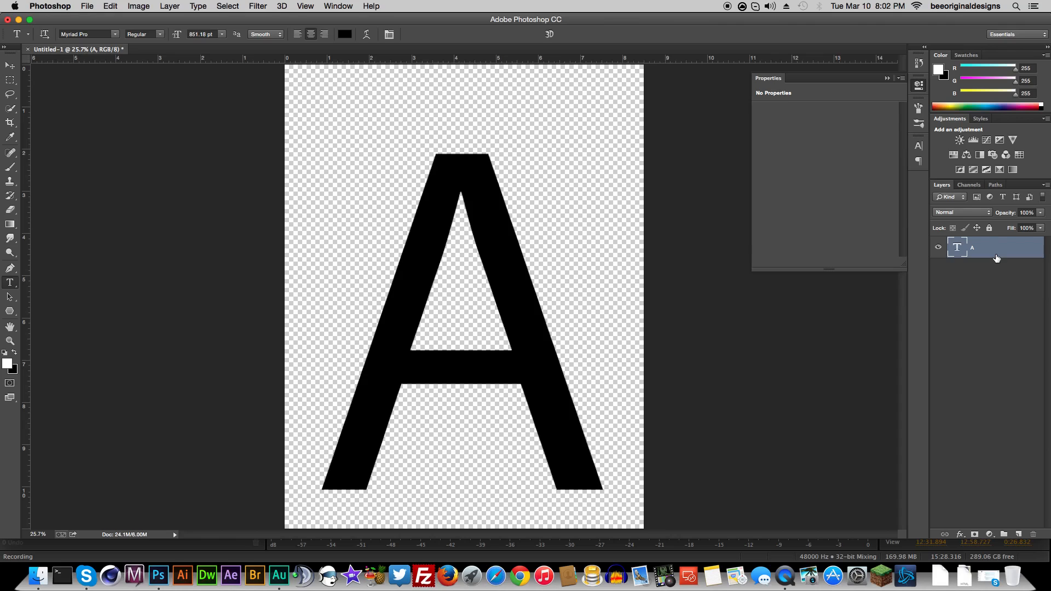
Add a new blank layer and delete the text layer containing the letter A
click(1007, 359)
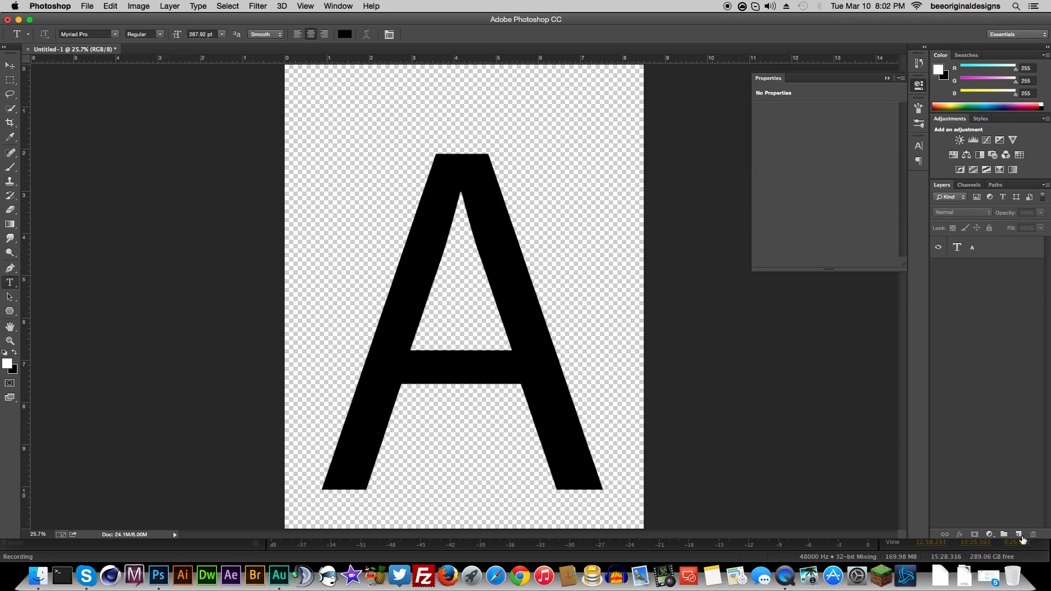
click(1020, 535)
click(990, 268)
key(Delete)
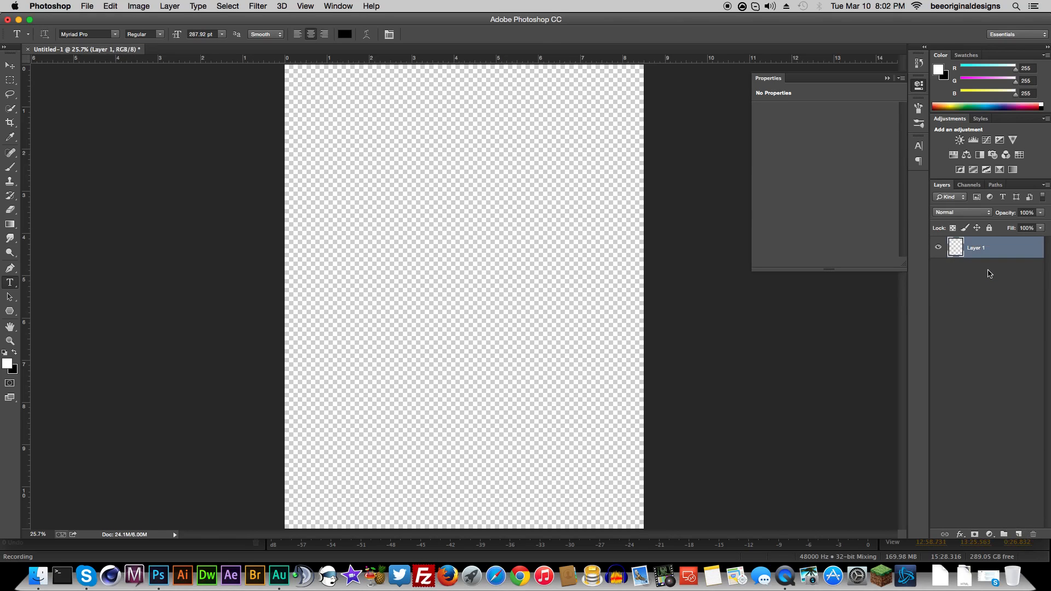